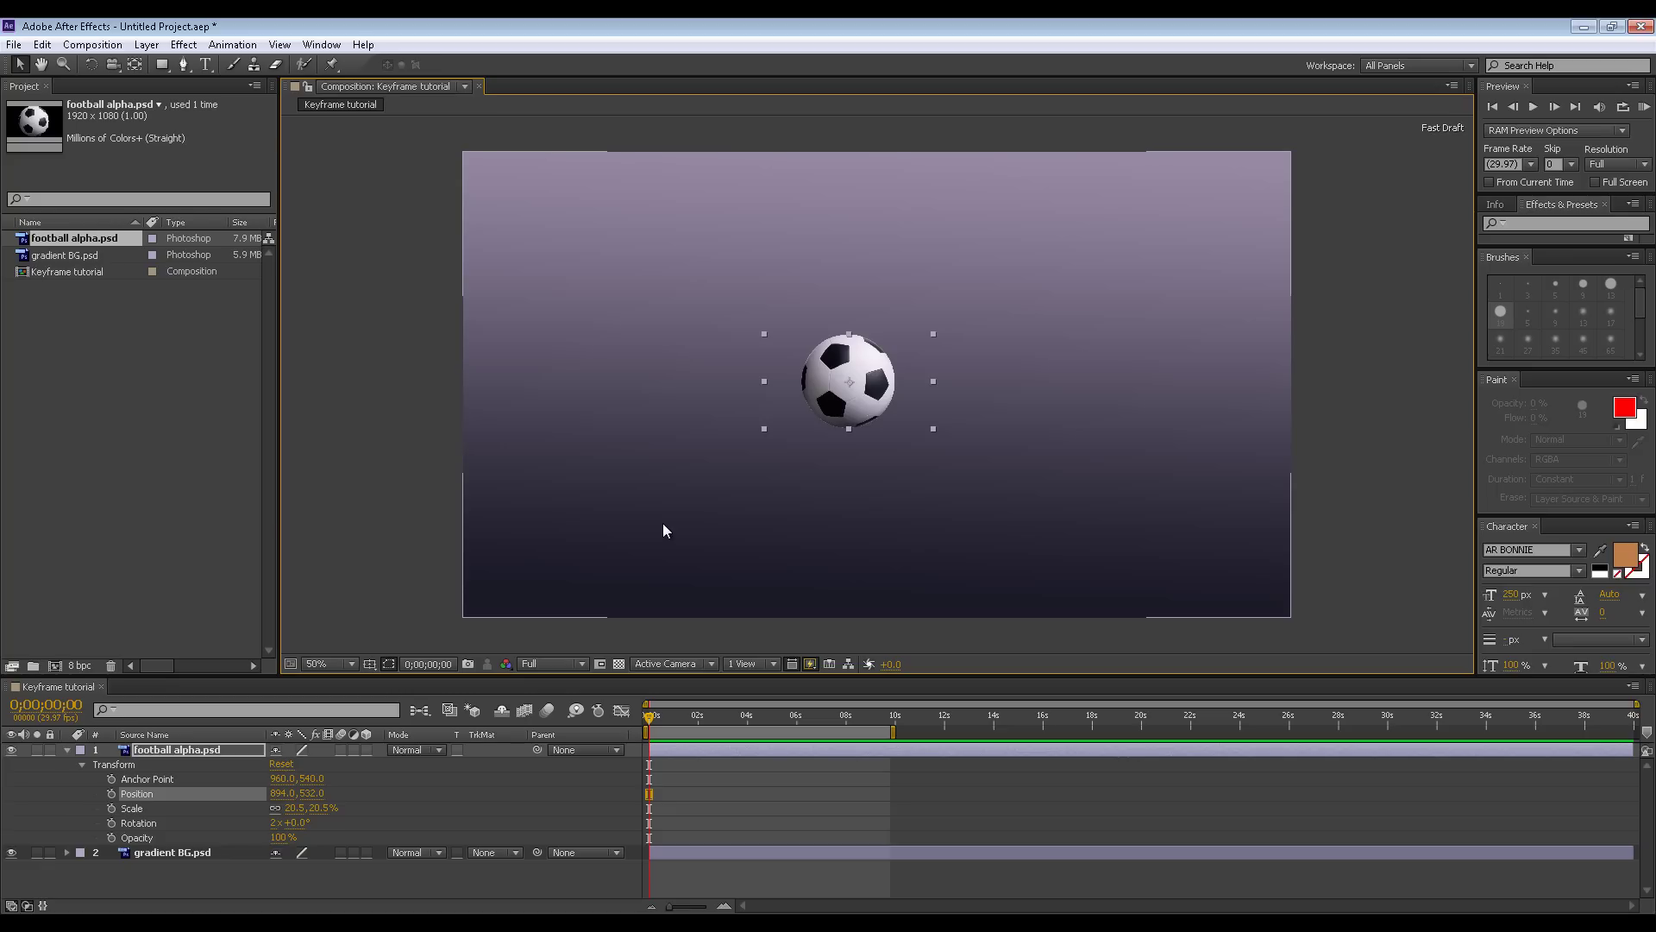
- Drag the football just past the frame's left edge, to position -212, 578
left_click_drag(814, 405, 552, 390)
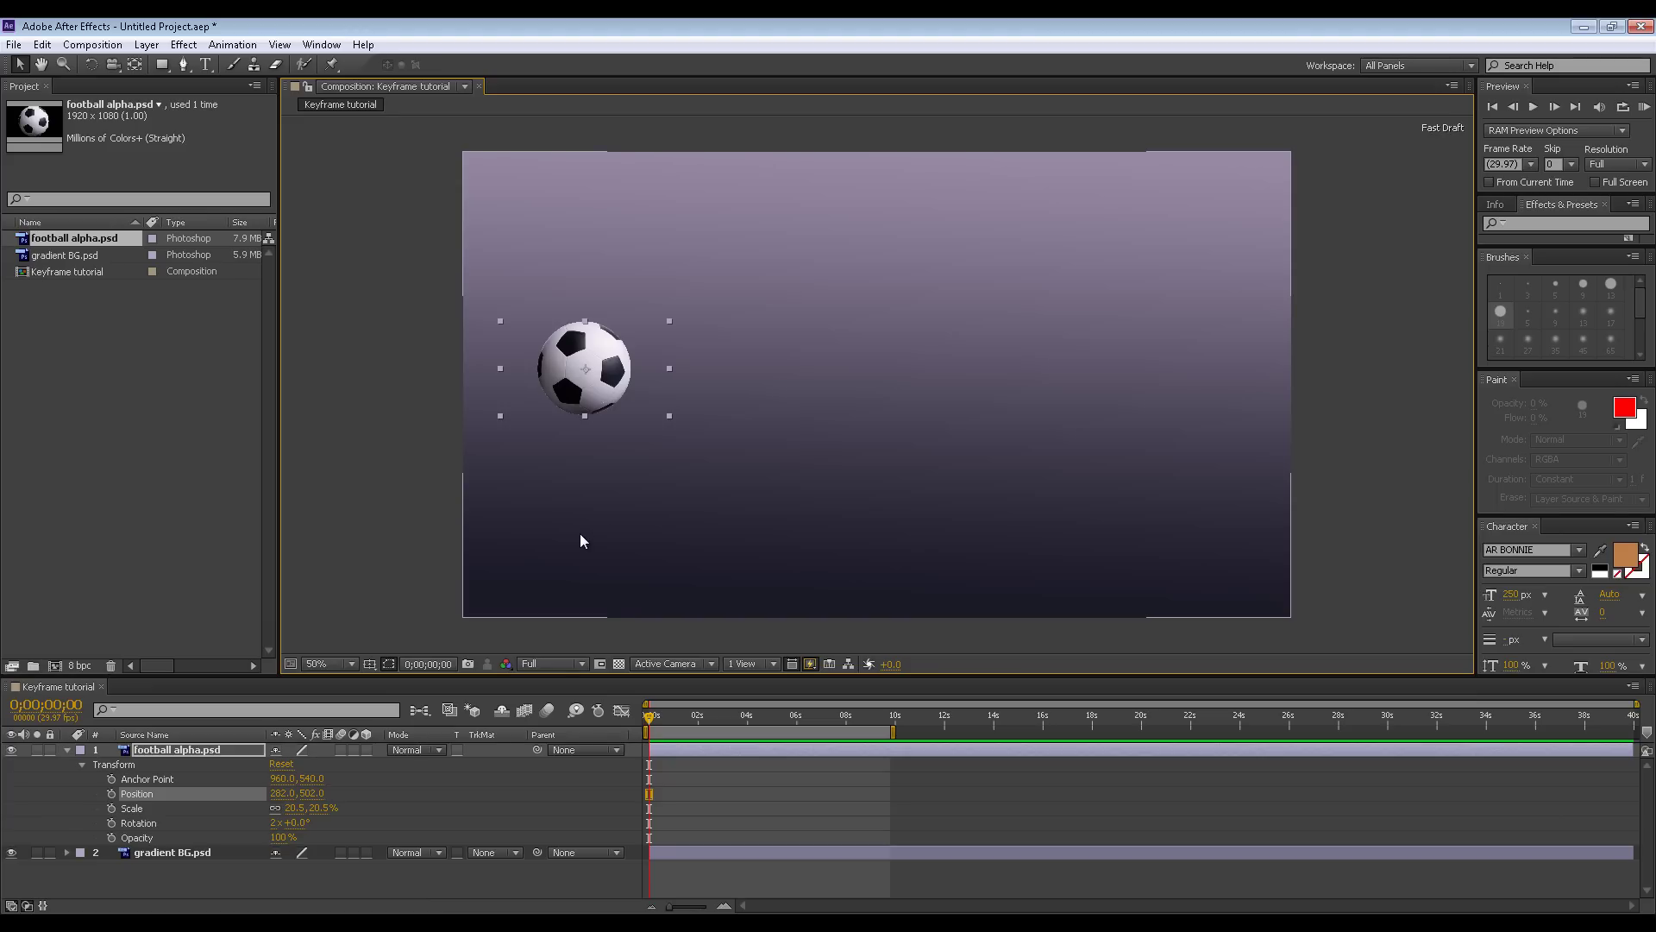
left_click_drag(585, 397, 723, 449)
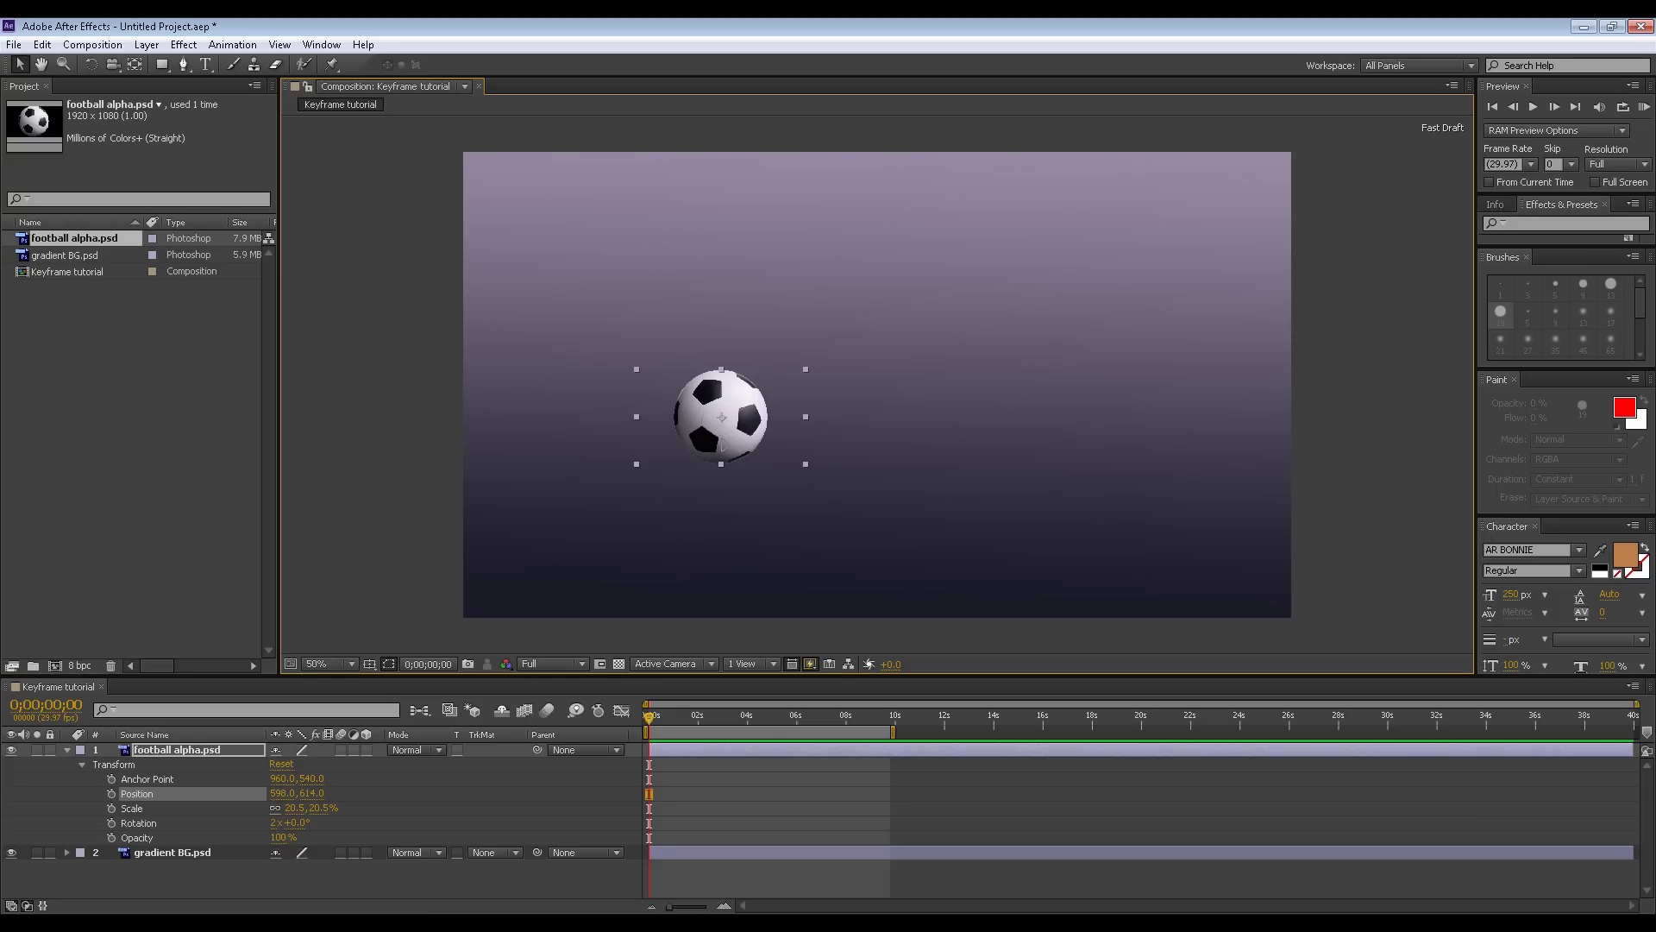
left_click_drag(722, 445, 724, 414)
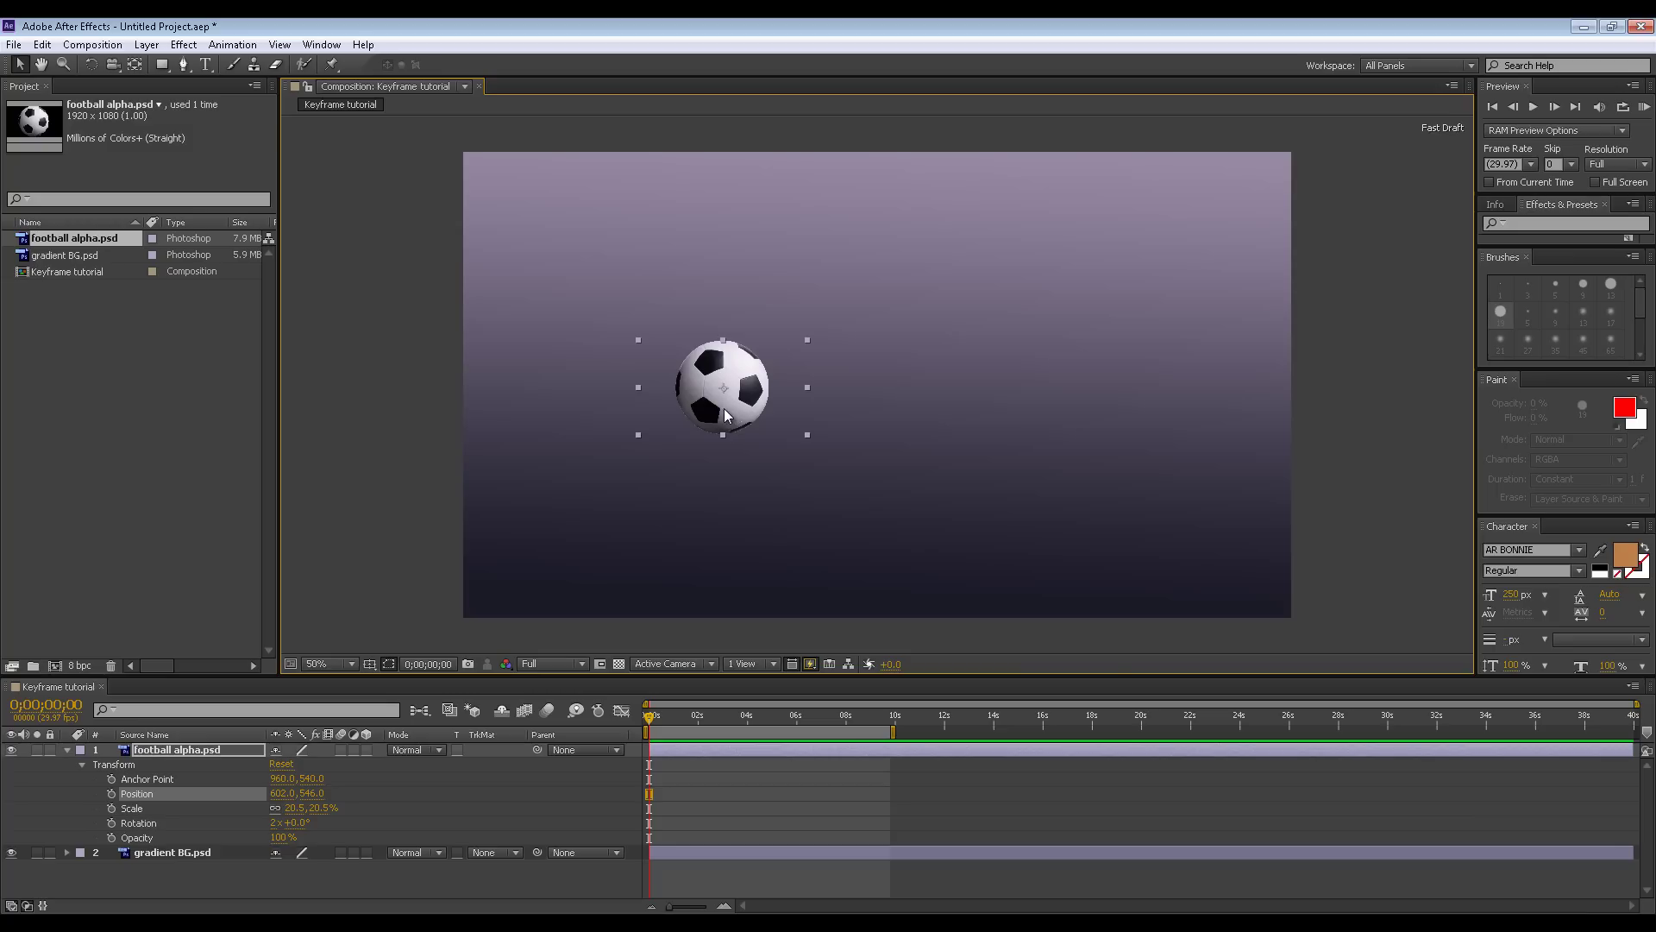
left_click_drag(734, 425, 843, 502)
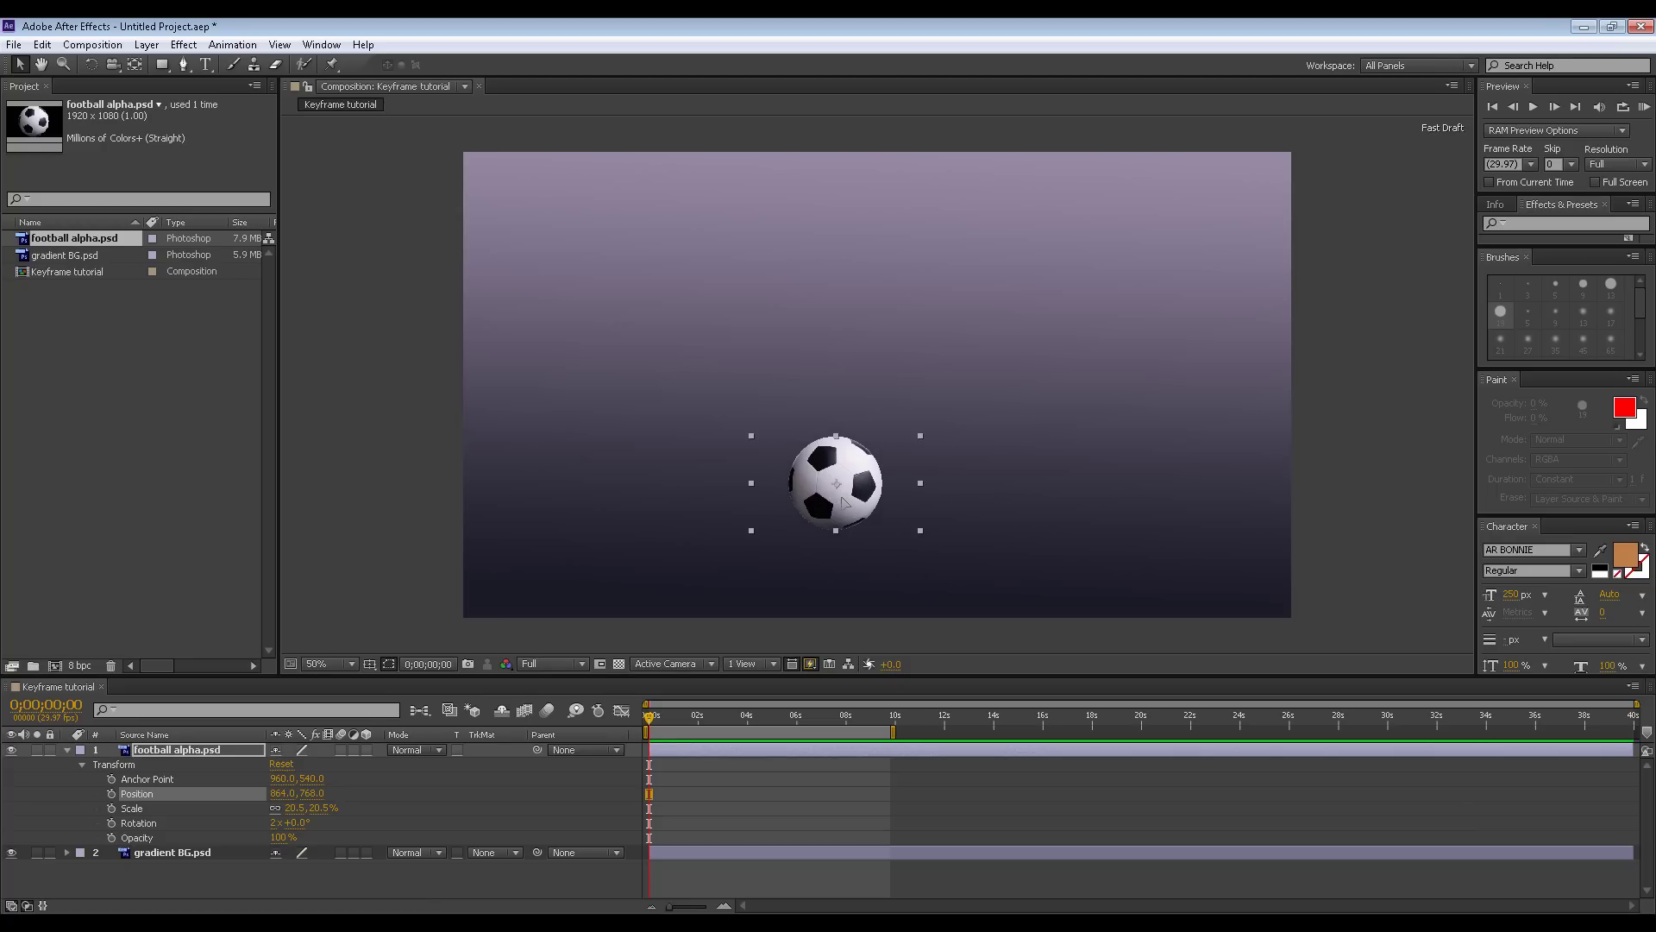
left_click_drag(845, 502, 390, 422)
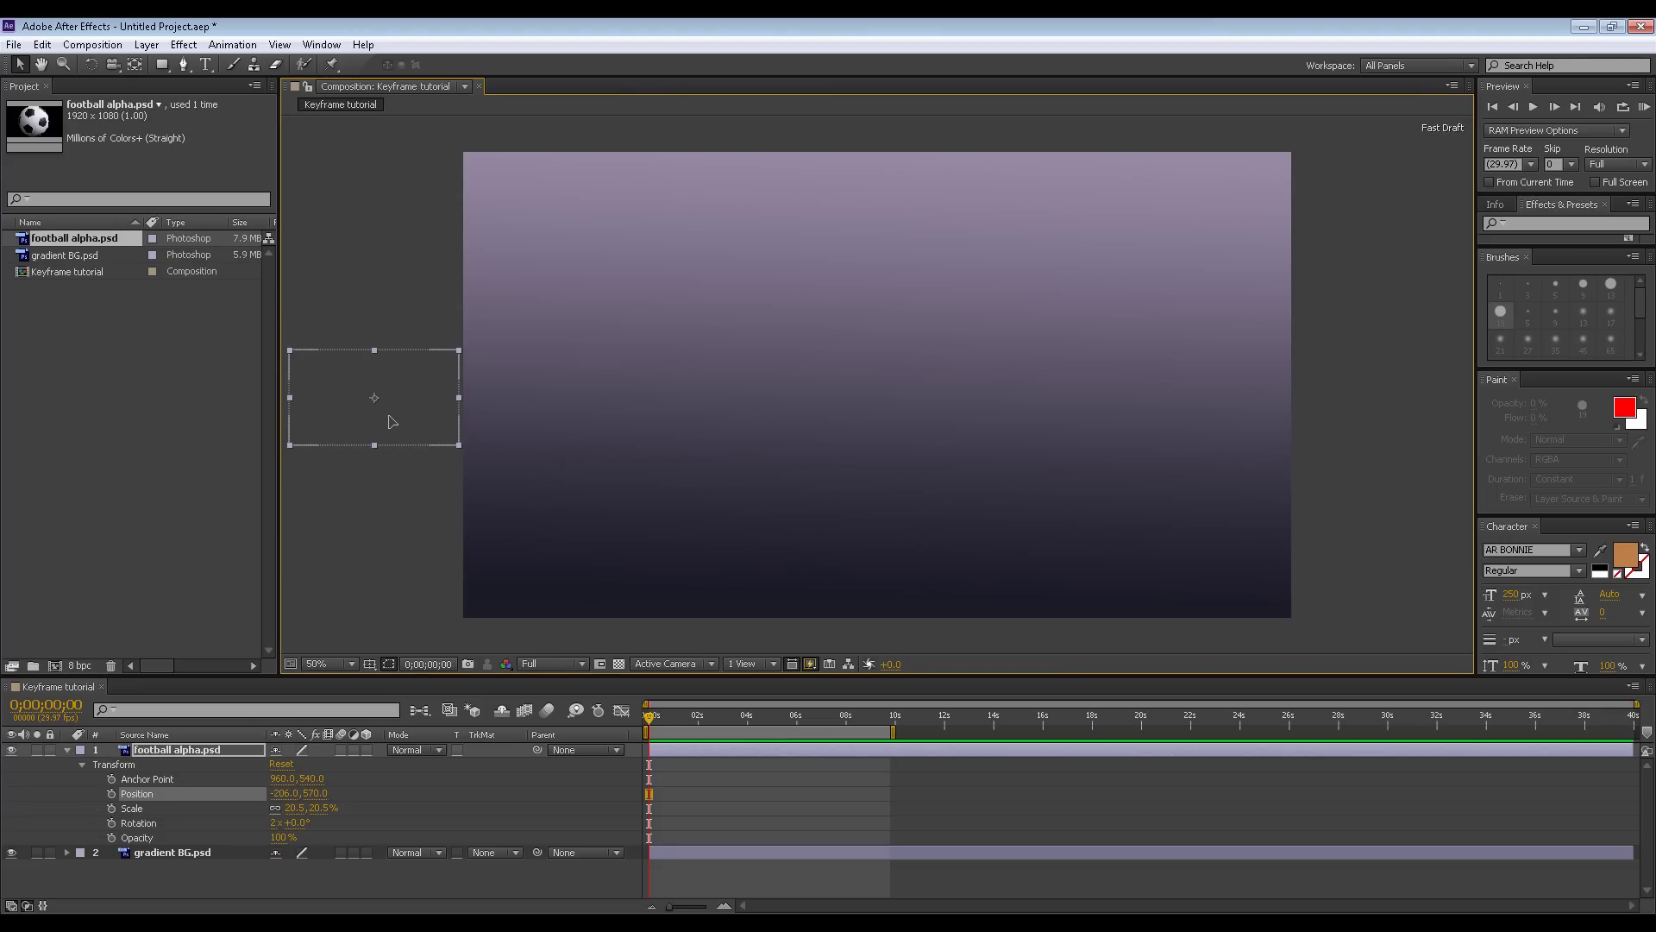
left_click_drag(388, 416, 385, 419)
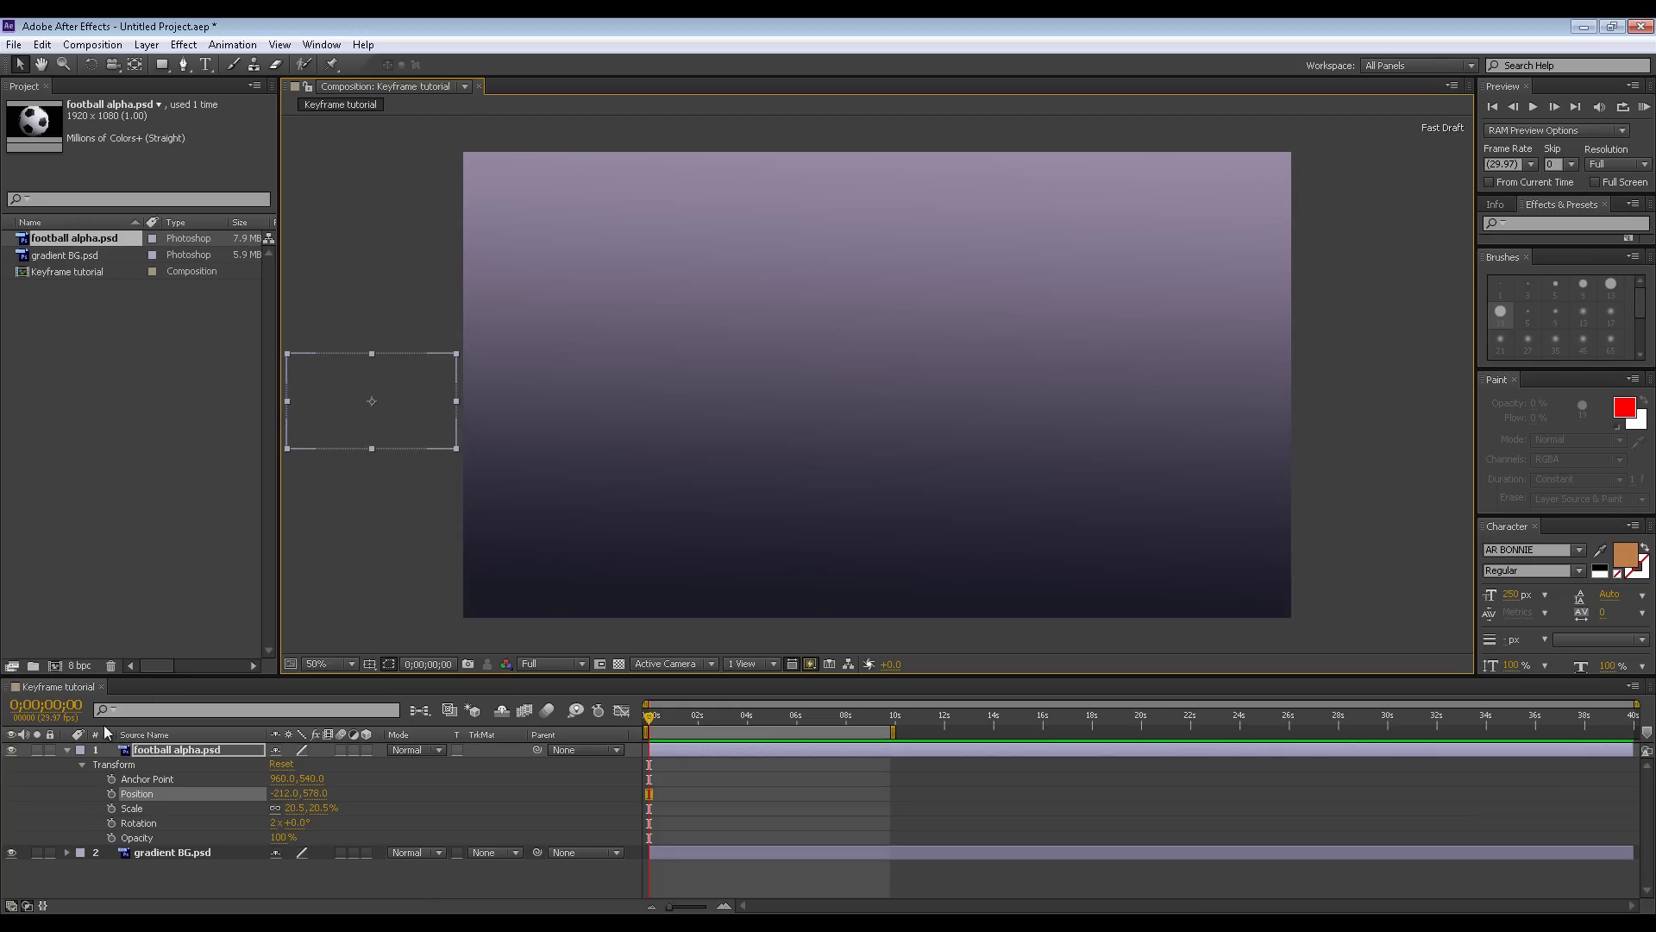
left_click(67, 749)
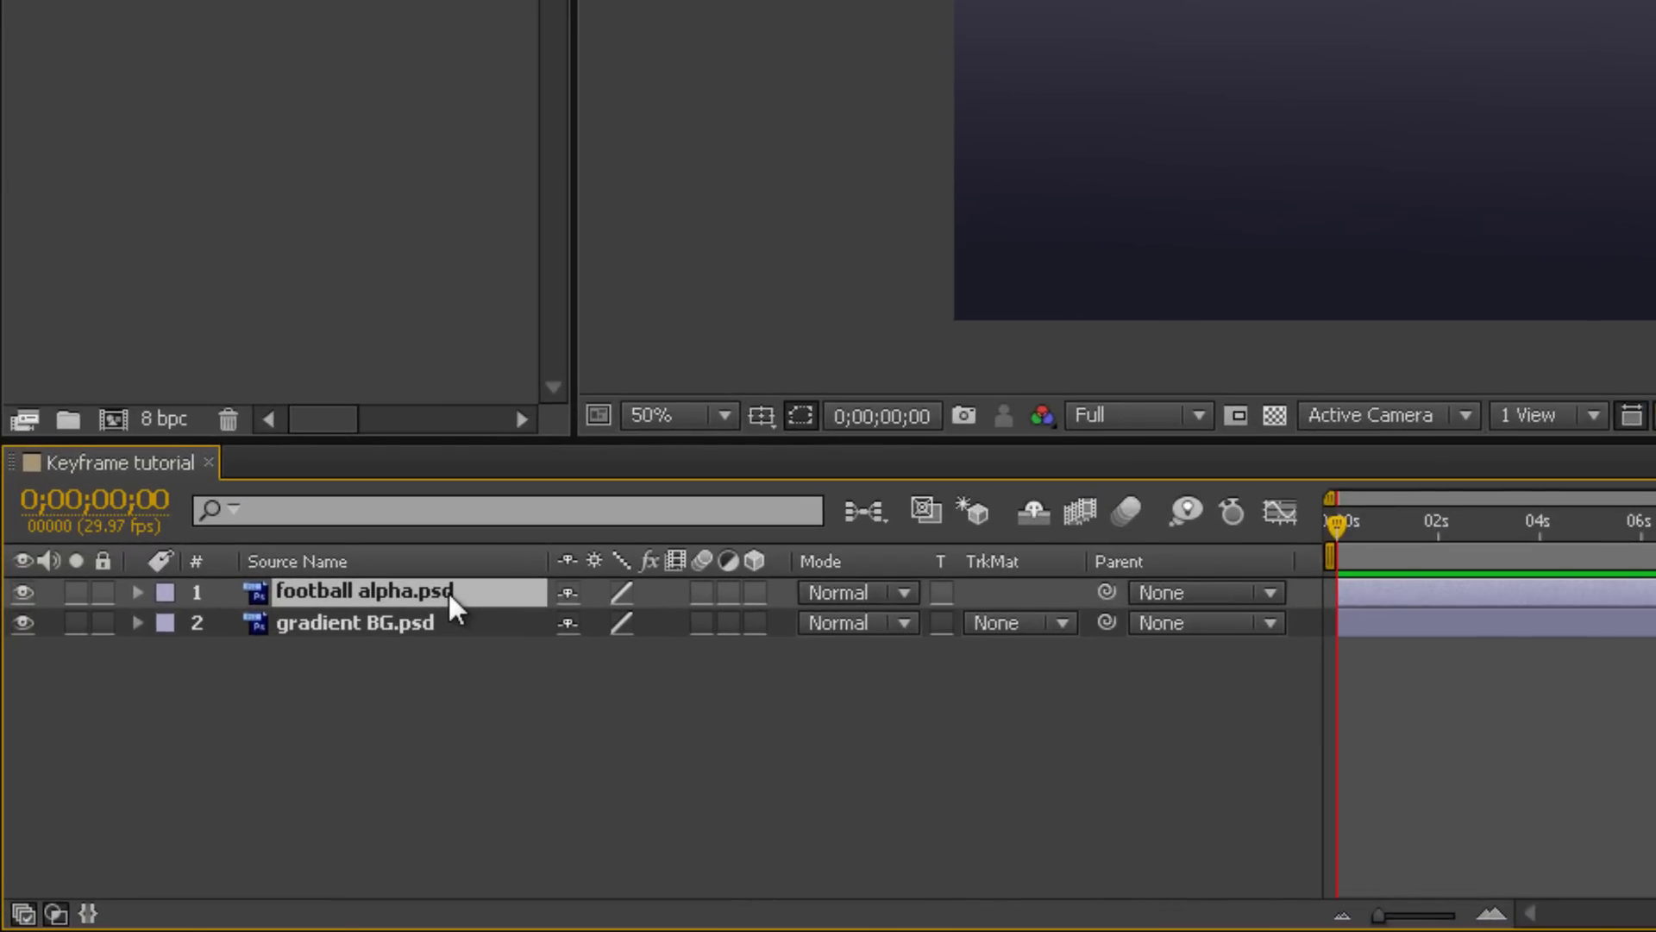
- Rename the 'football alpha.psd' layer to 'football'
key("Return")
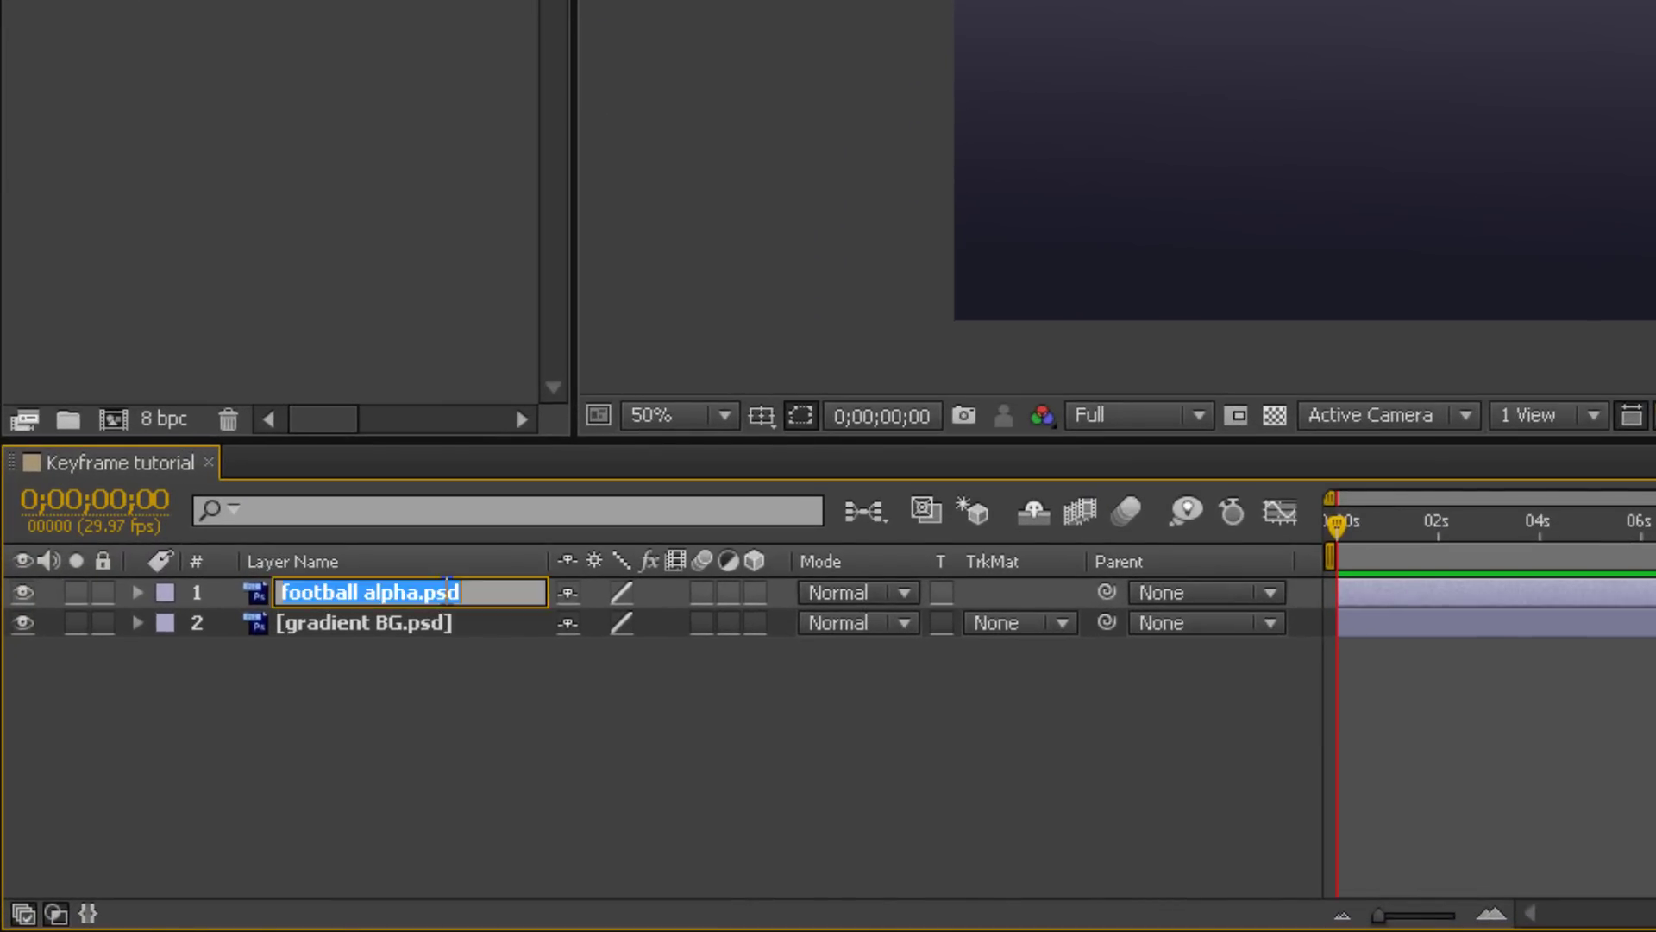
type("f")
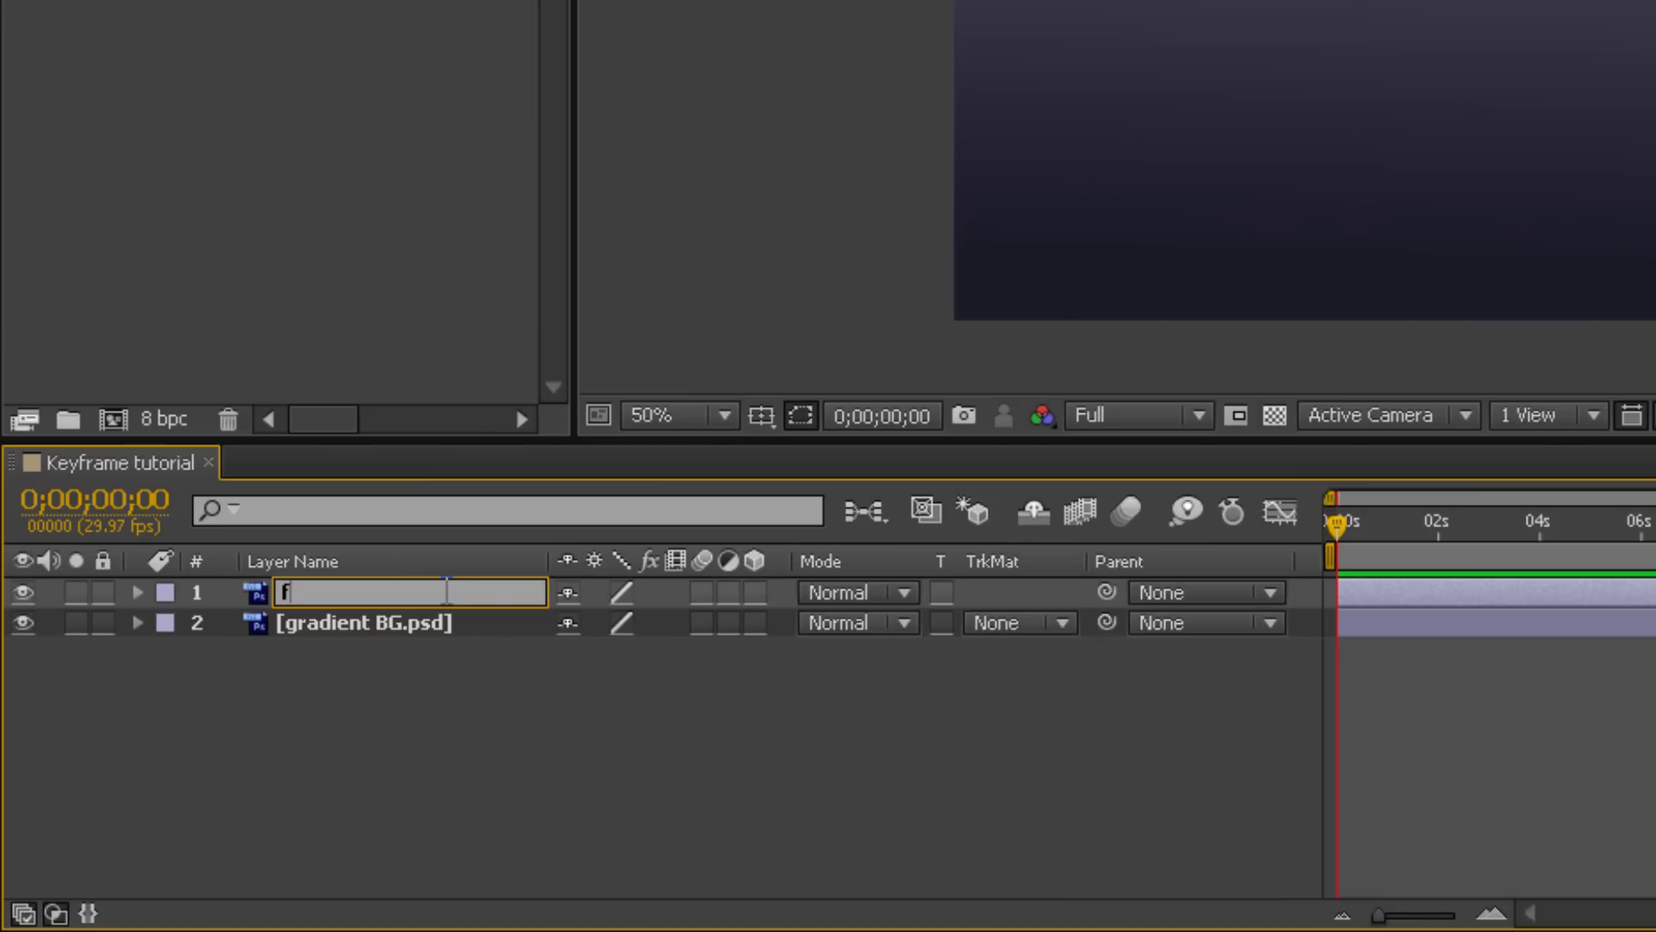
type("ootball")
key("Return")
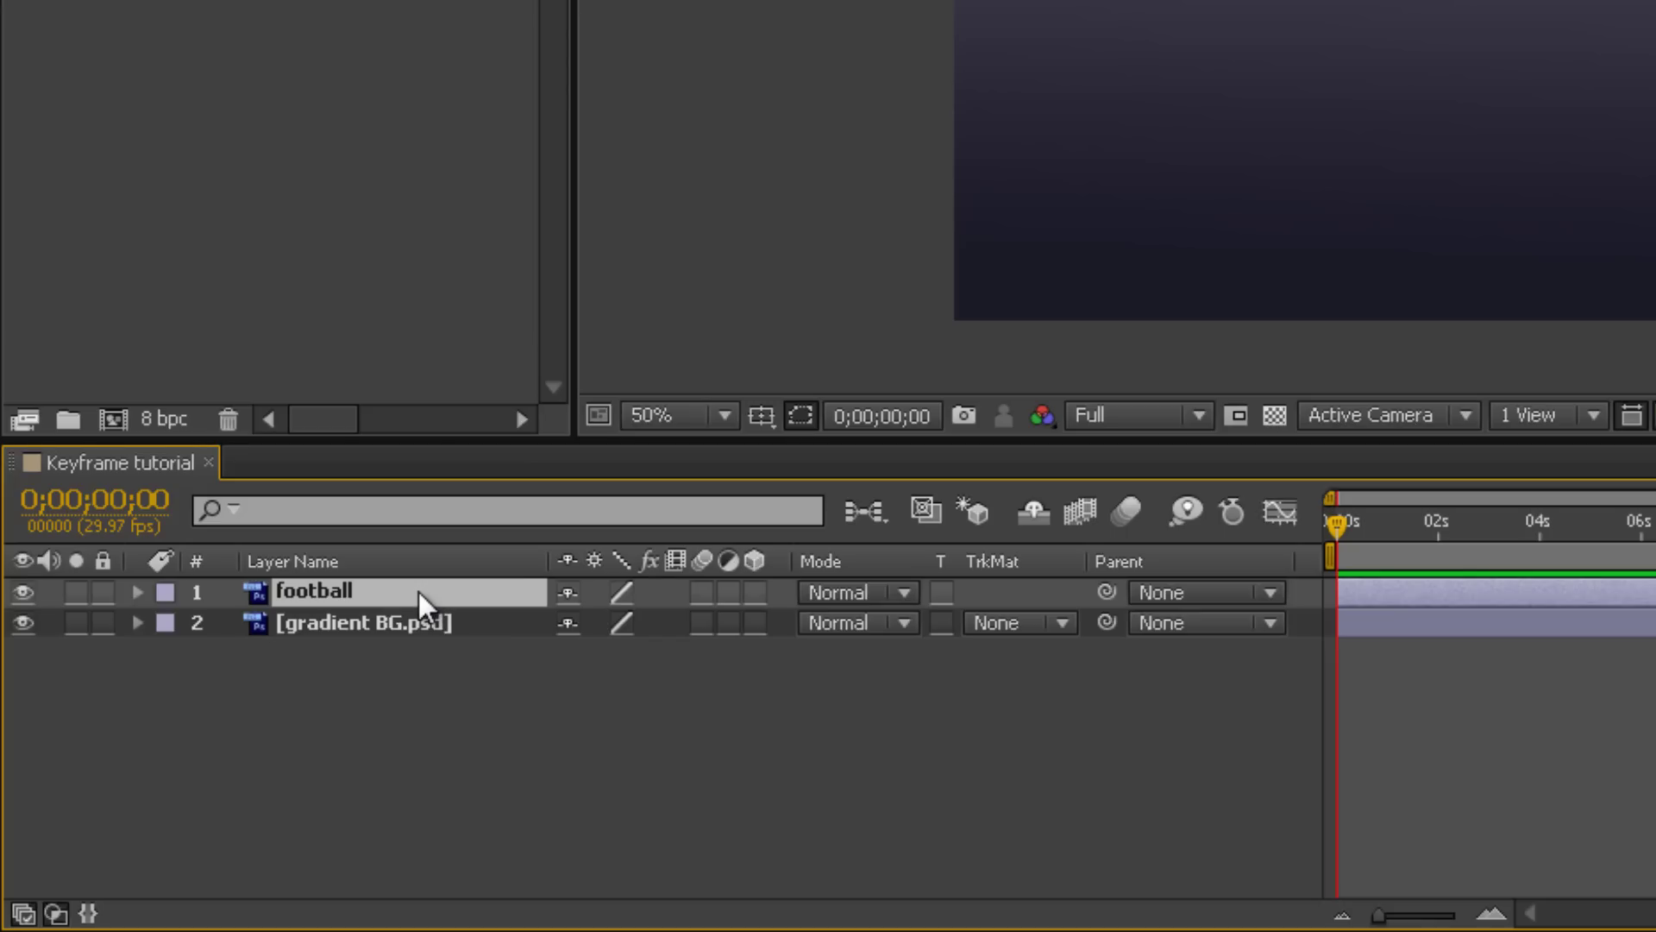
left_click(136, 591)
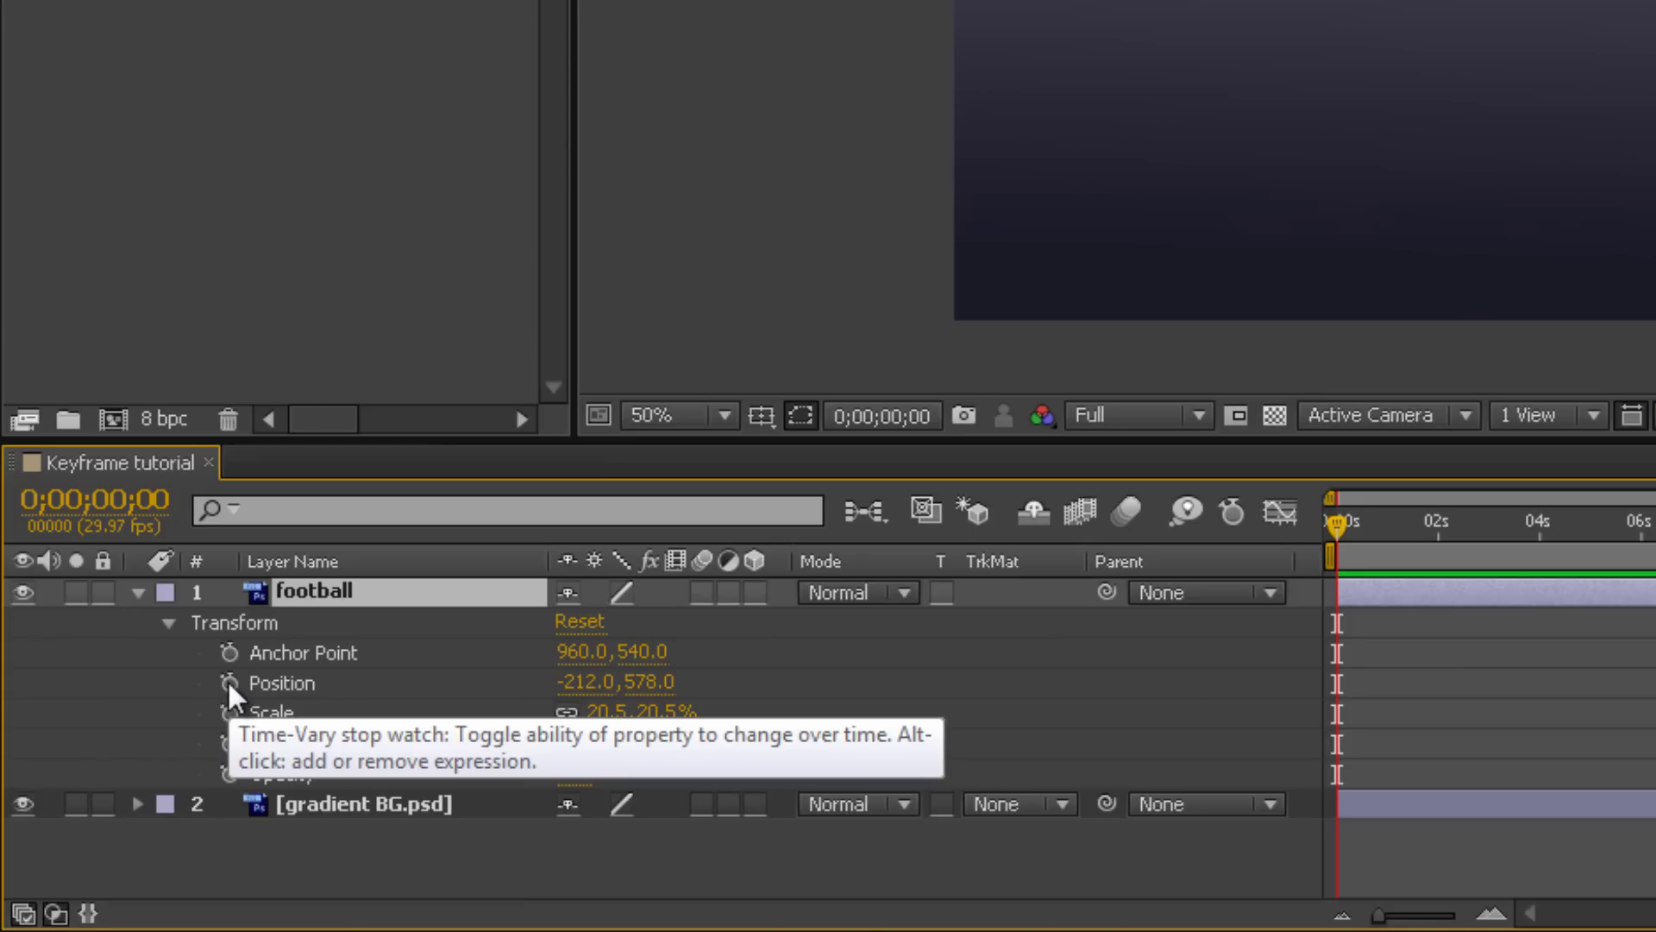
- Turn on the Position stopwatch to key -212, 578 at 0;00;00;00
left_click(229, 683)
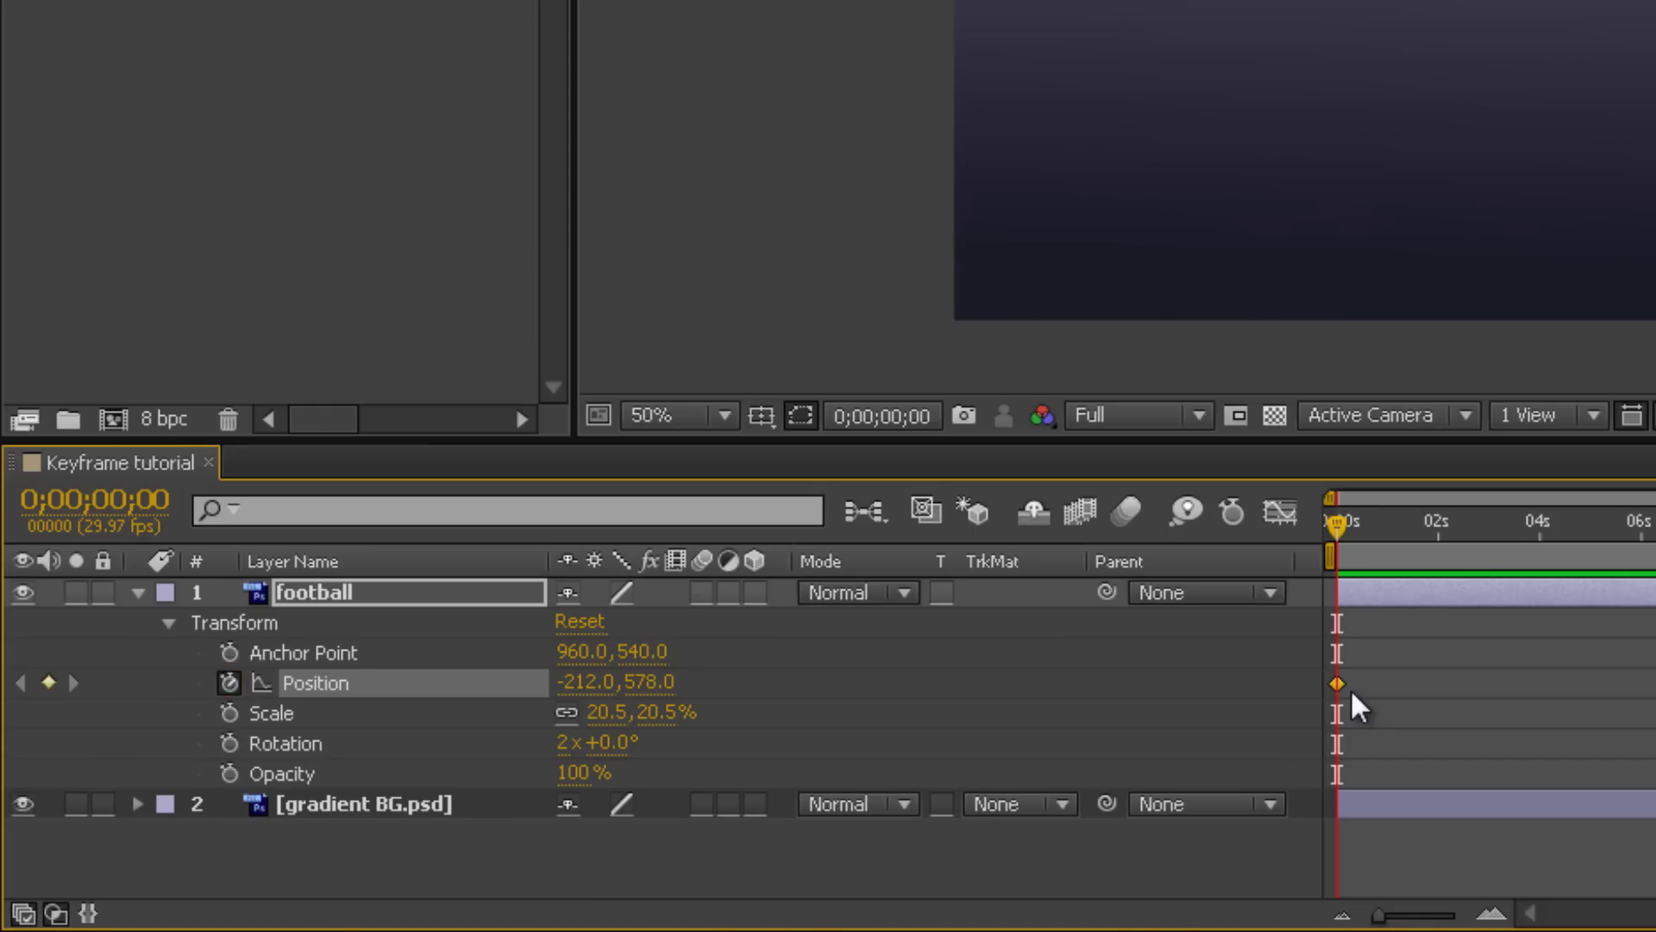
- Move the current time forward to 0;00;01;17
mouse_move(1337, 688)
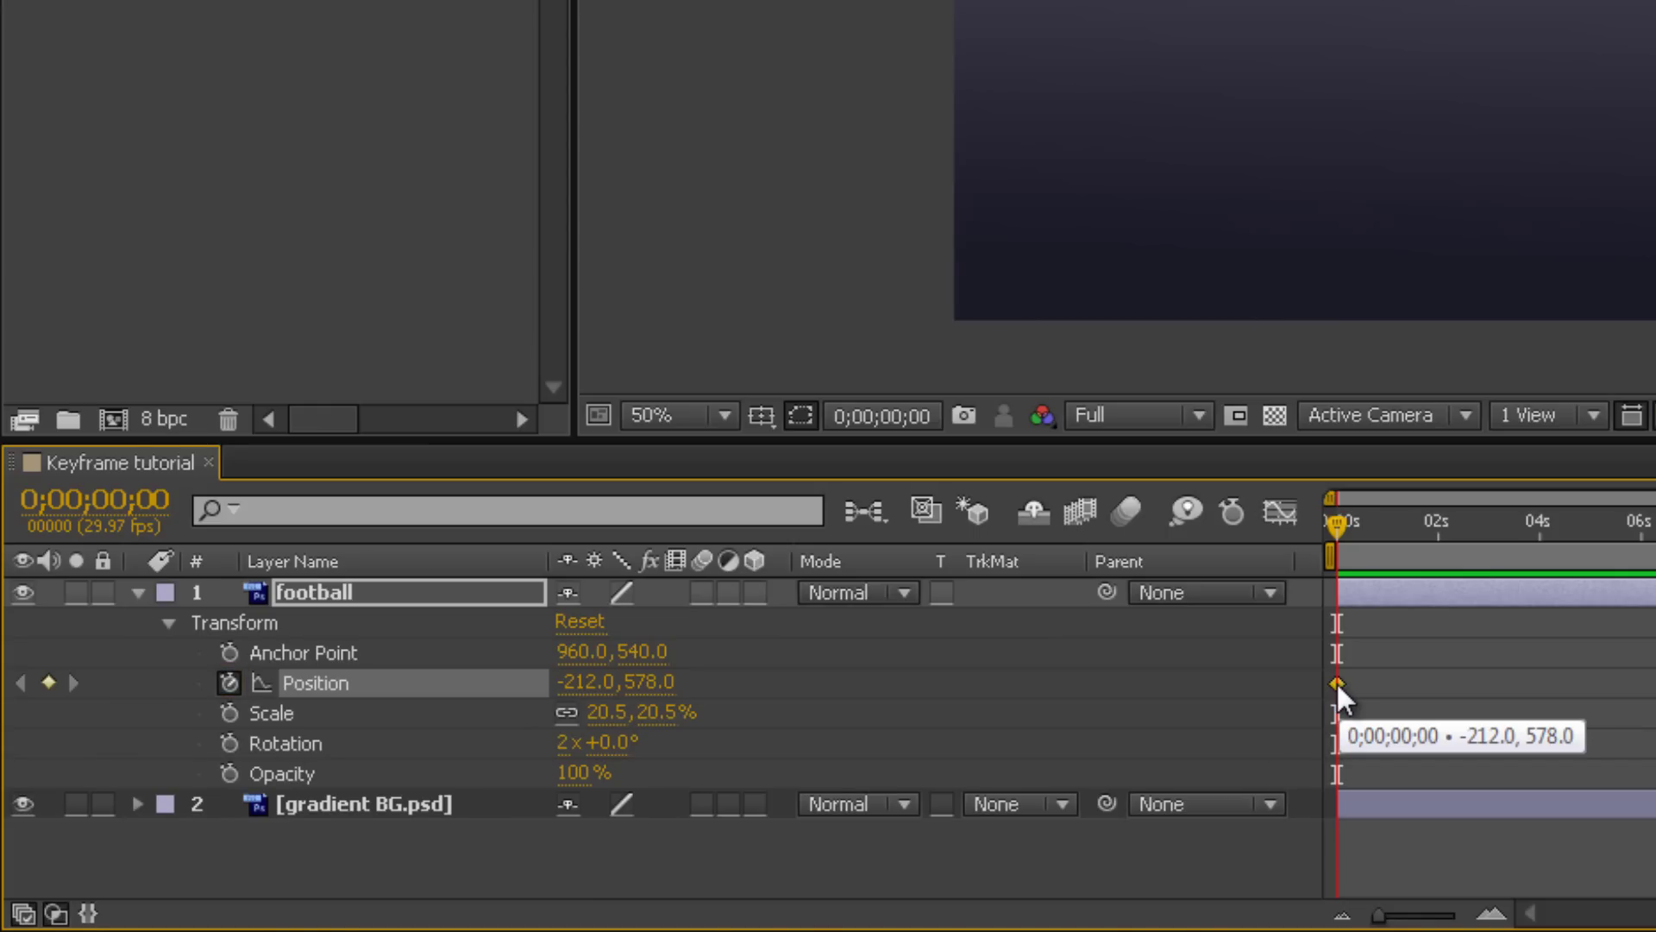
left_click_drag(1339, 523, 1418, 560)
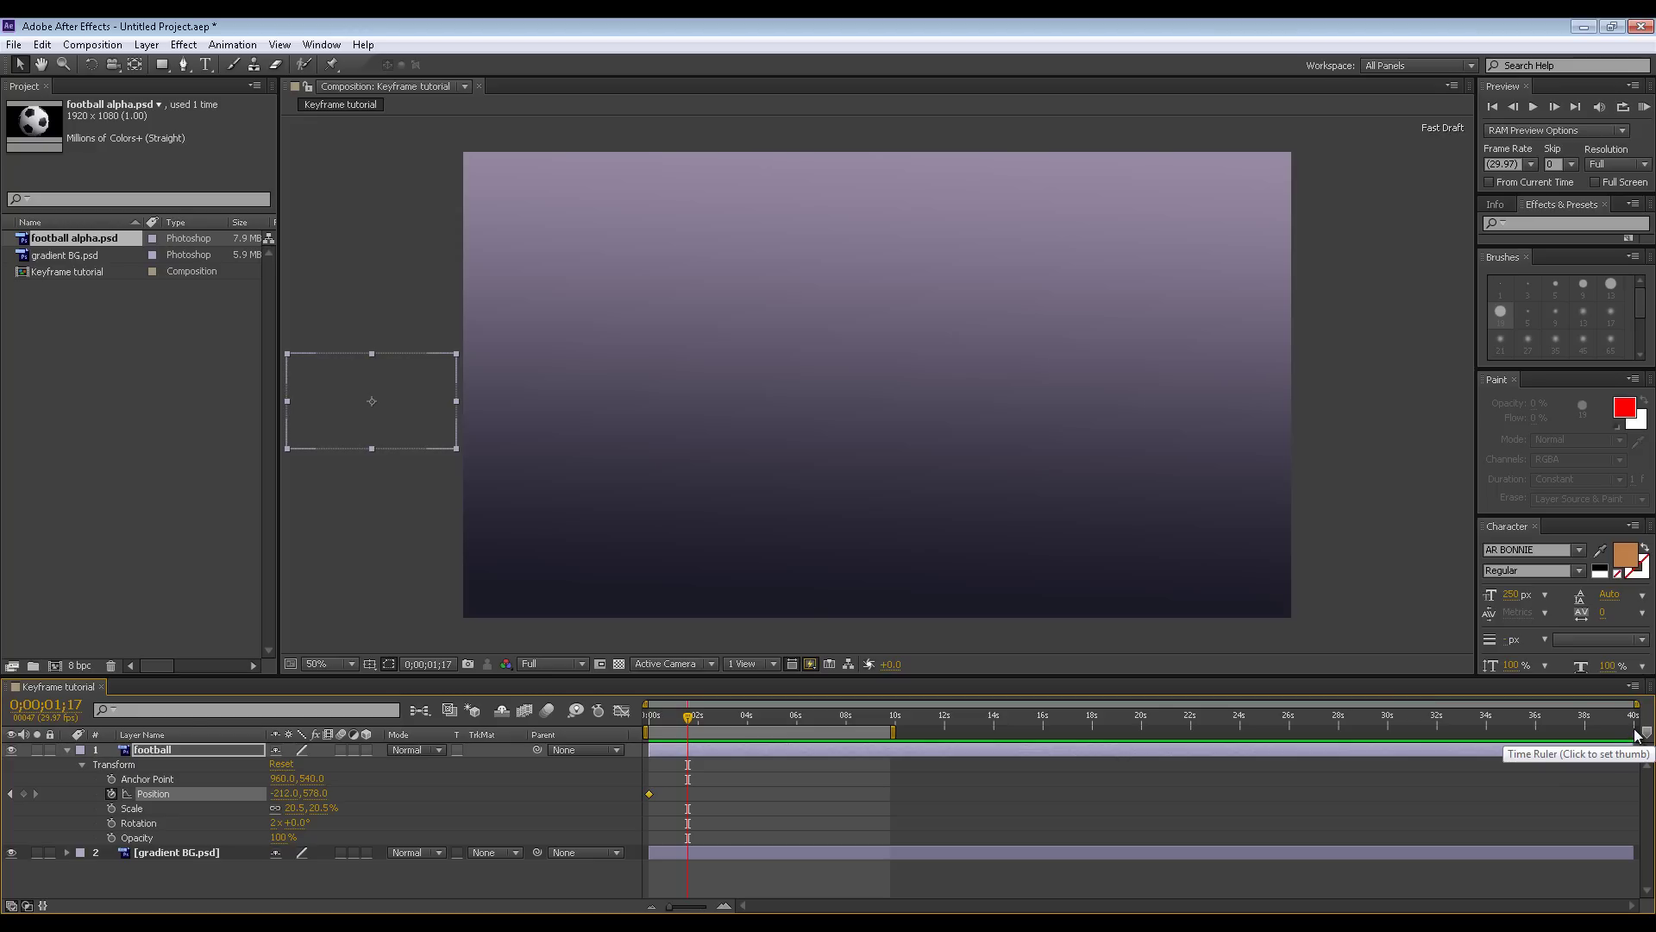
left_click(91, 45)
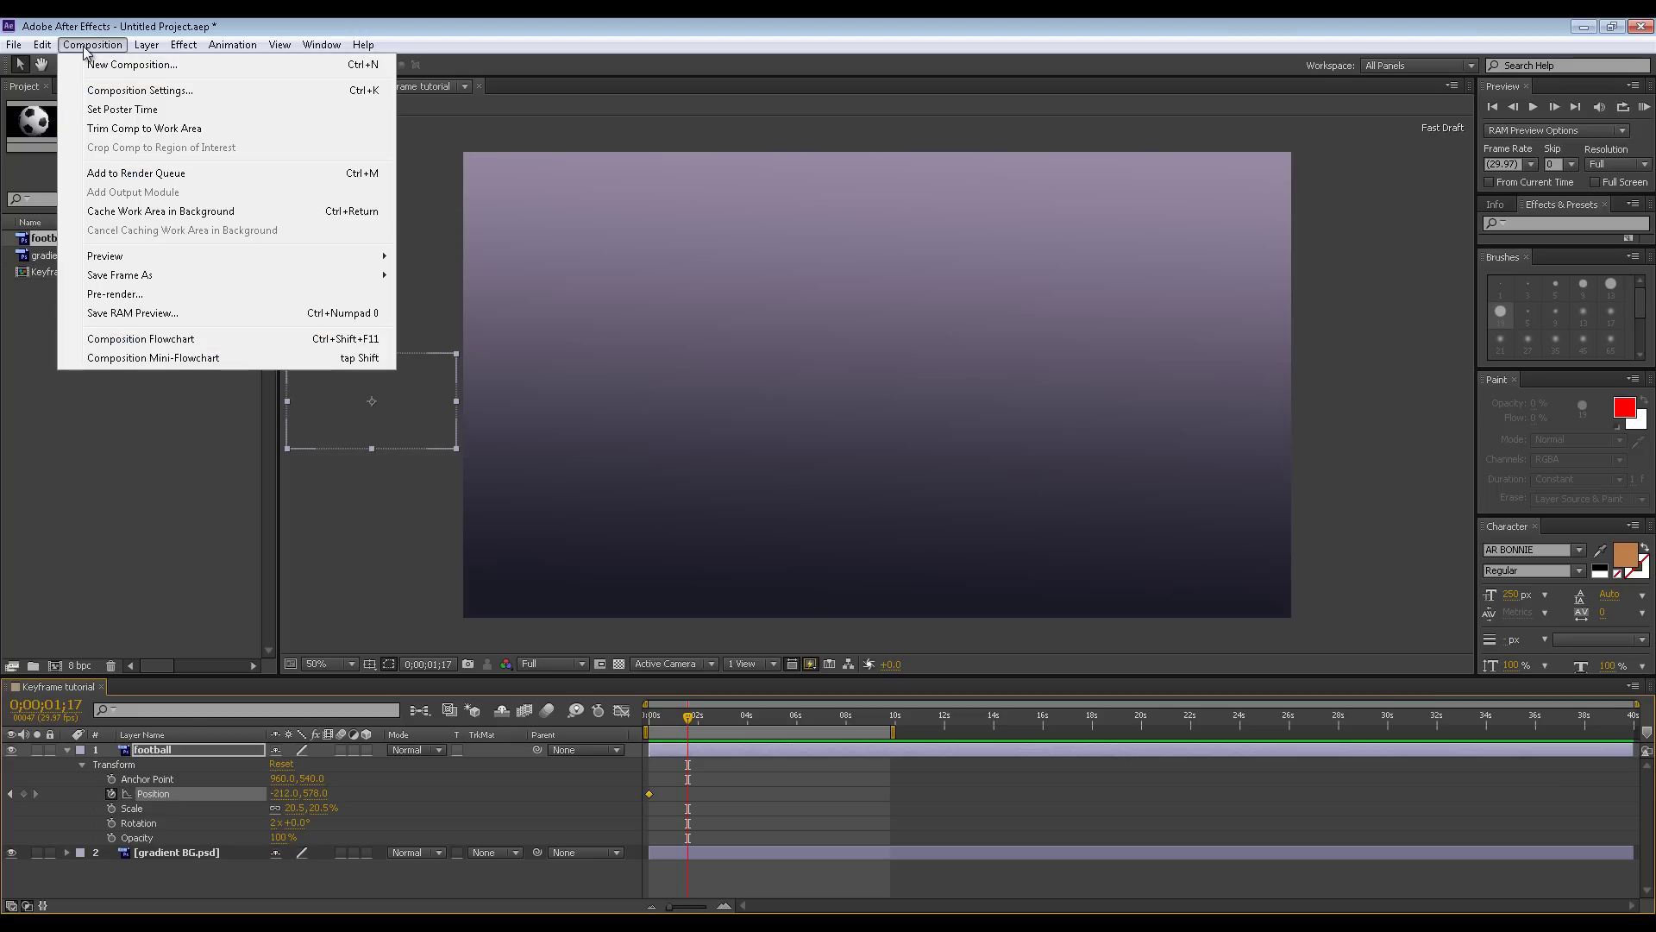
- Change the Keyframe tutorial composition's duration from 40 to 30 seconds
left_click(96, 91)
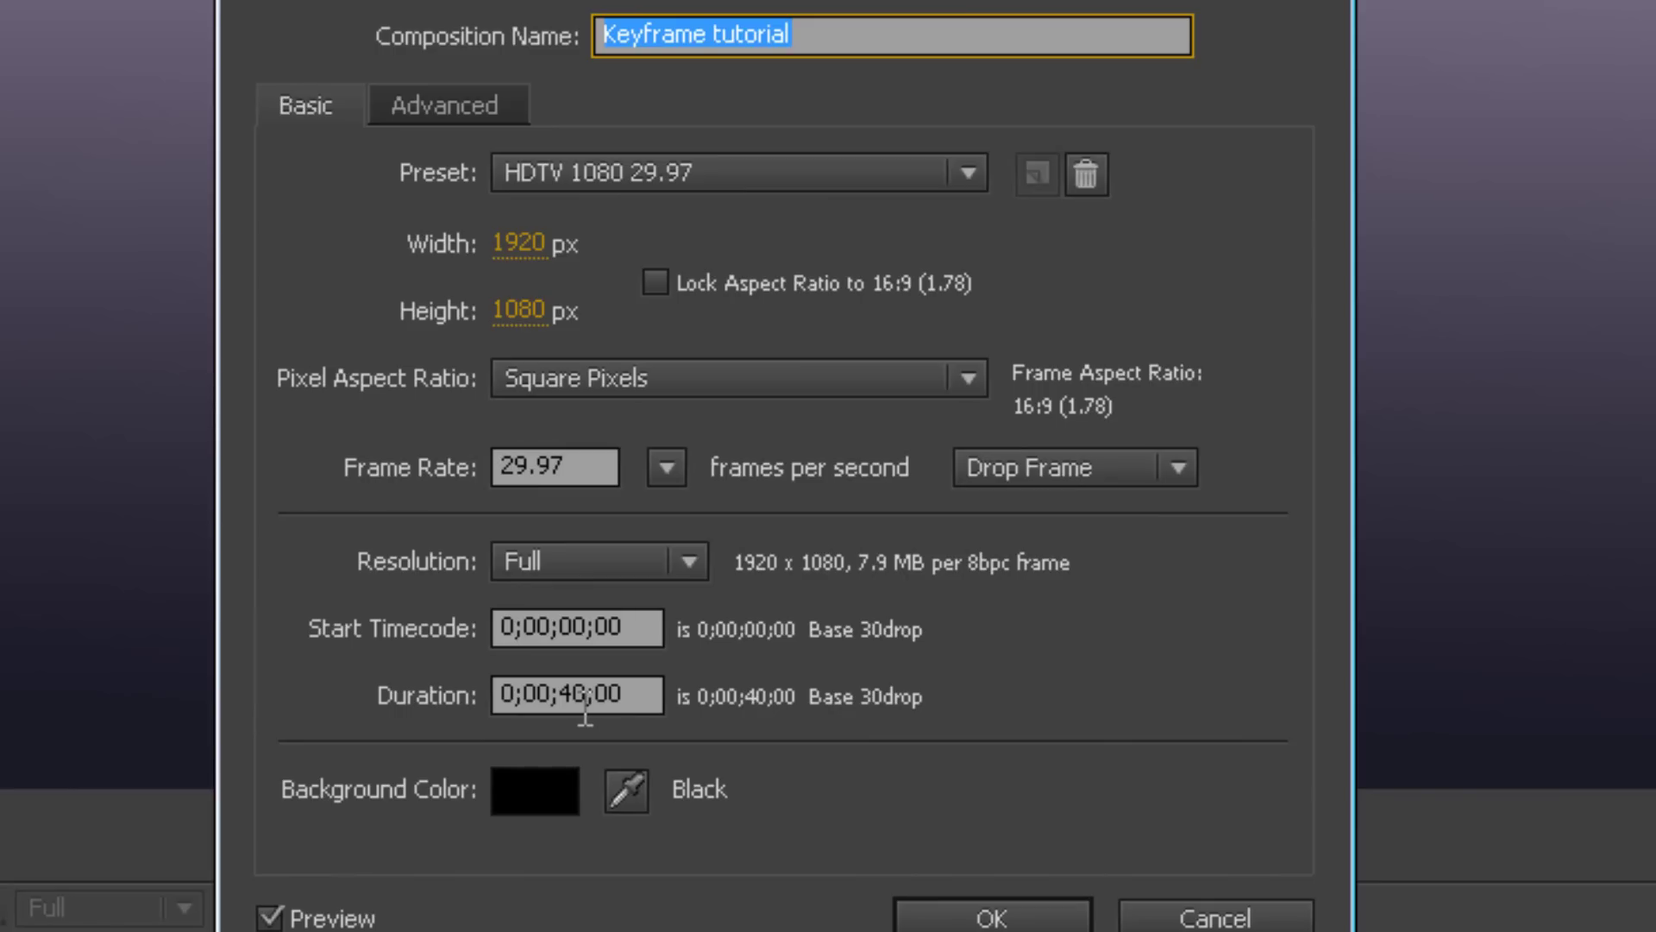
left_click(586, 703)
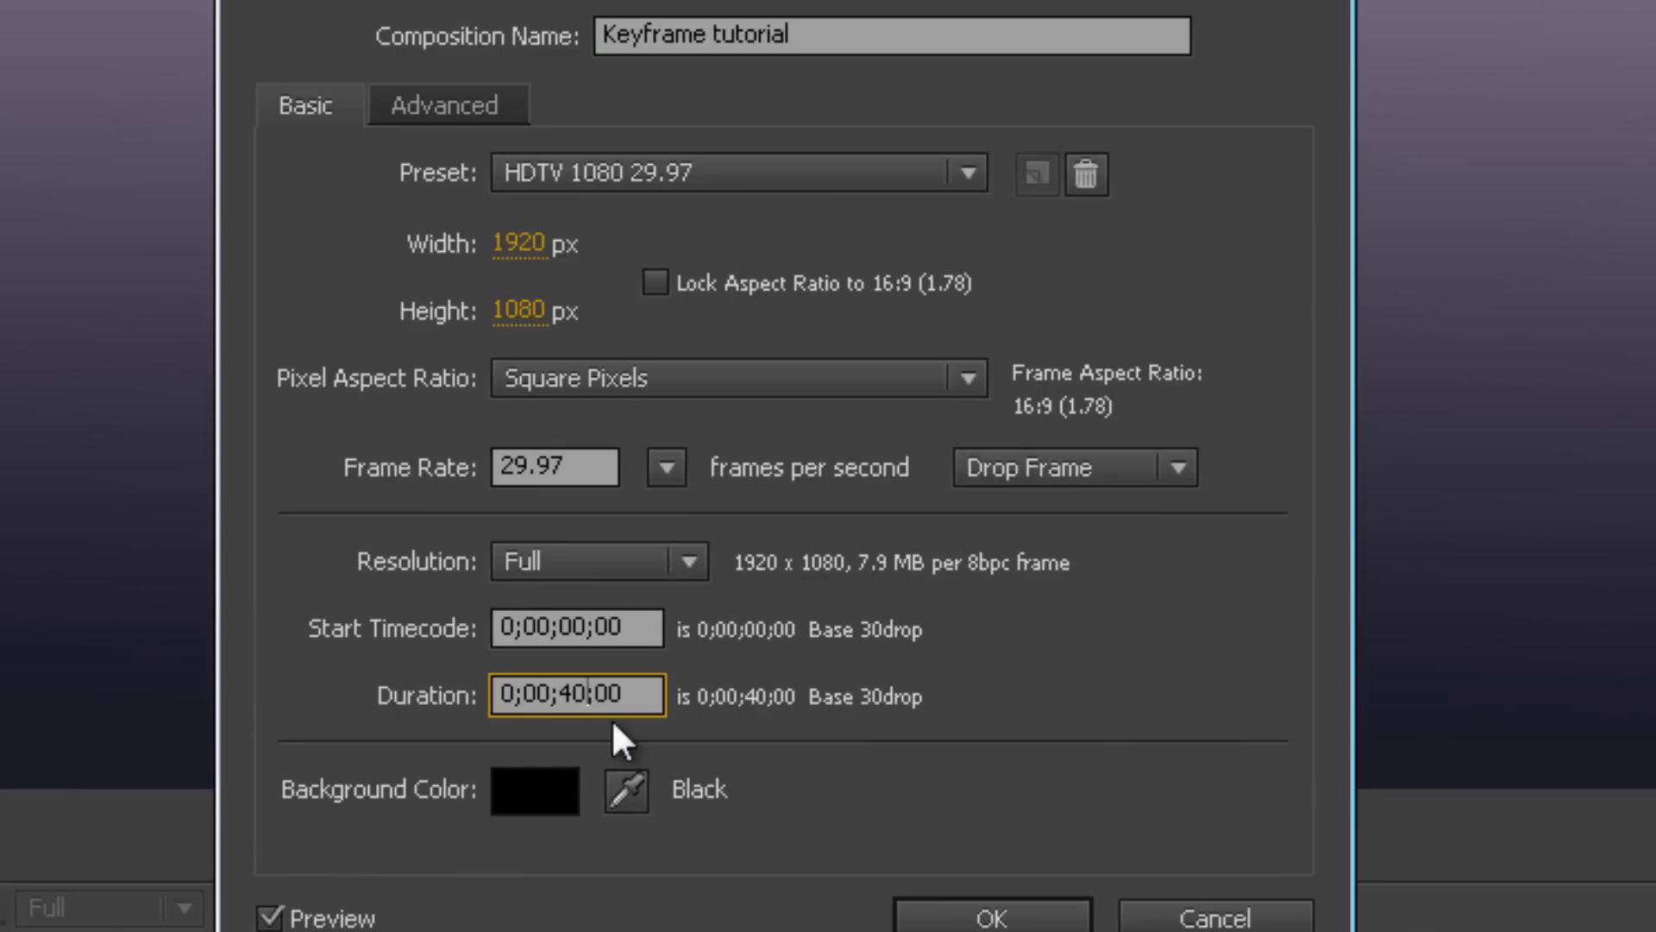
key("BackSpace")
key("BackSpace")
type("30")
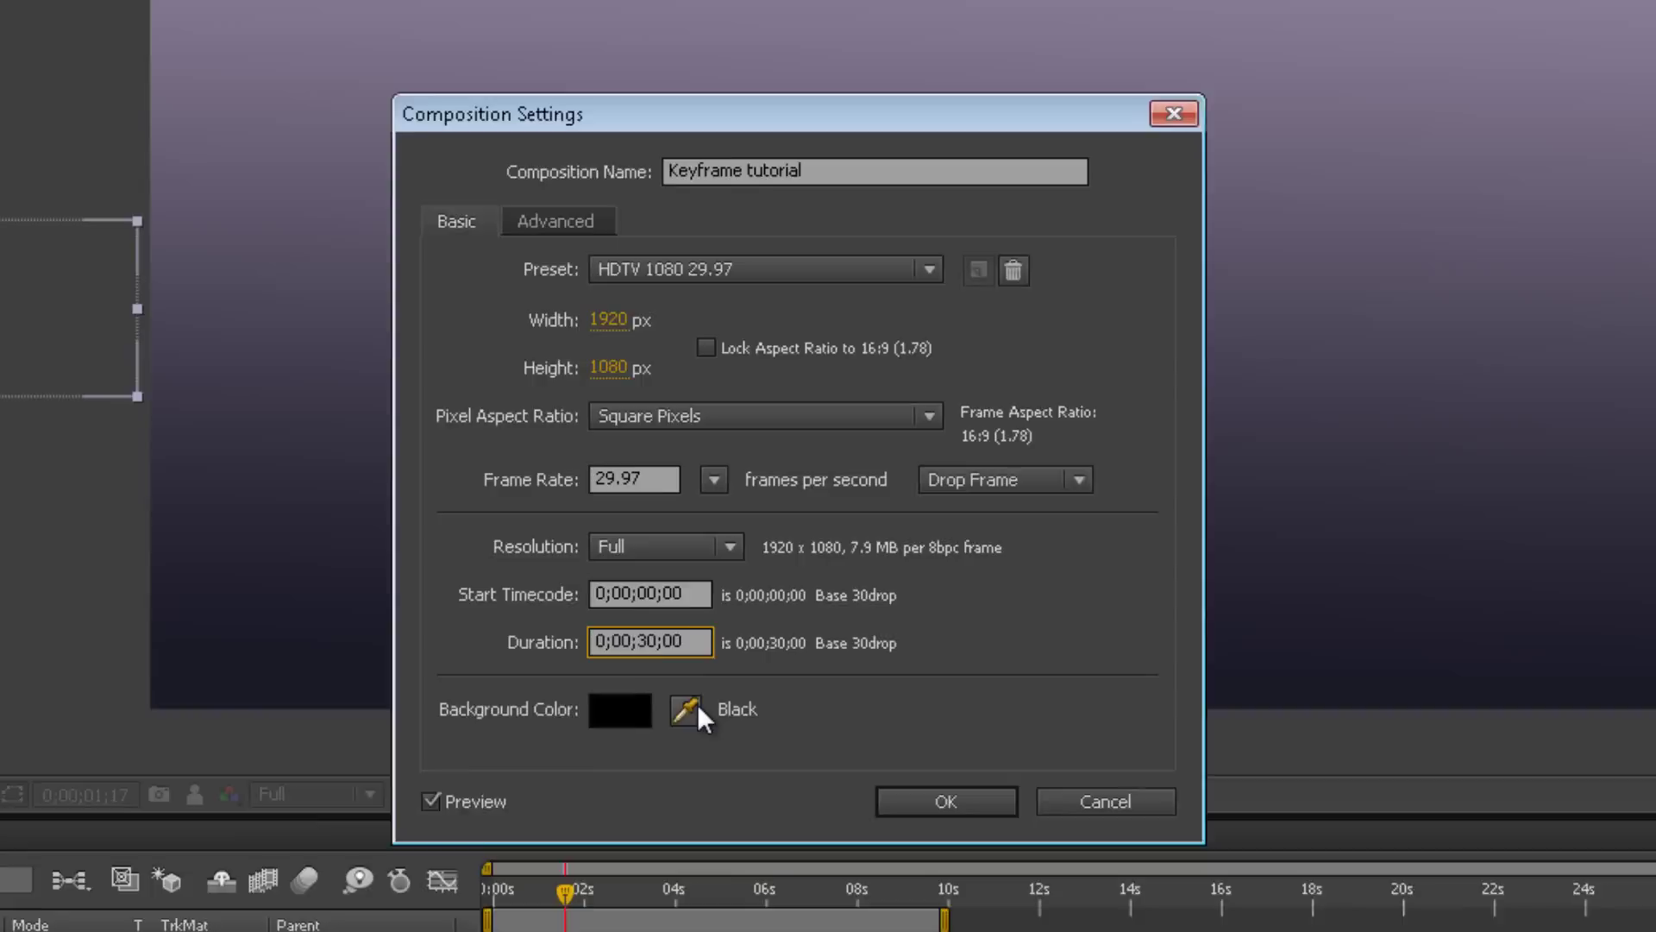
key("Return")
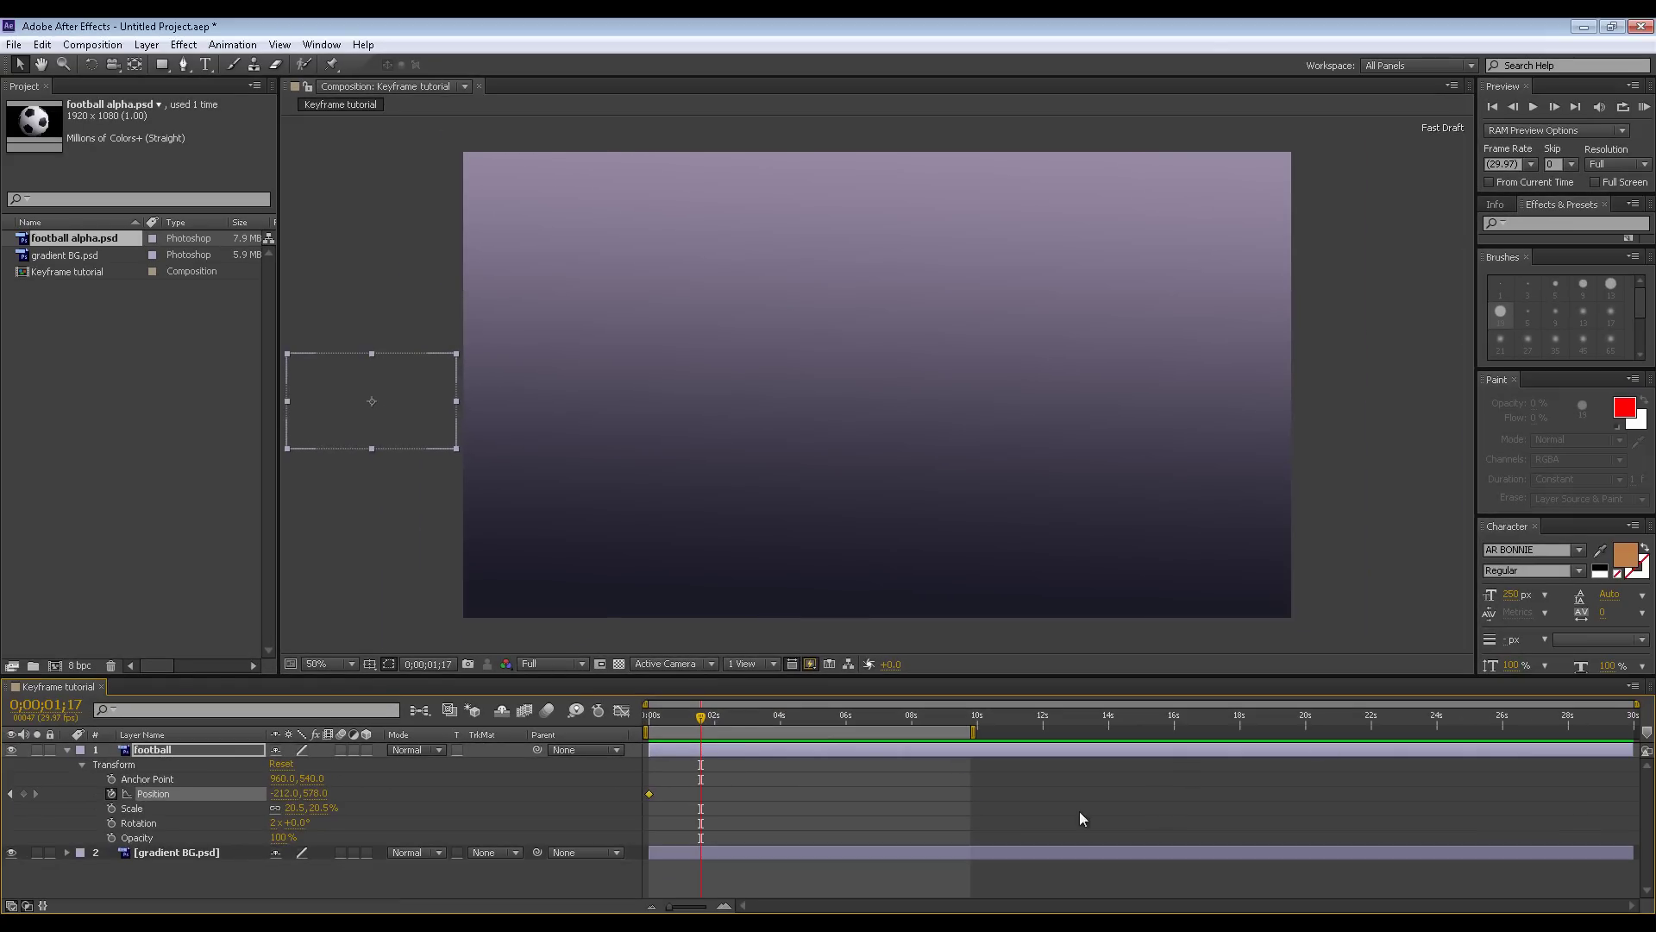
- End the work area at about 10 seconds and return the current time to 0
mouse_move(974, 730)
left_mouse_down()
mouse_move(1519, 729)
mouse_move(815, 729)
mouse_move(1011, 729)
mouse_move(912, 716)
mouse_move(996, 716)
mouse_move(982, 716)
left_mouse_up()
left_click(983, 721)
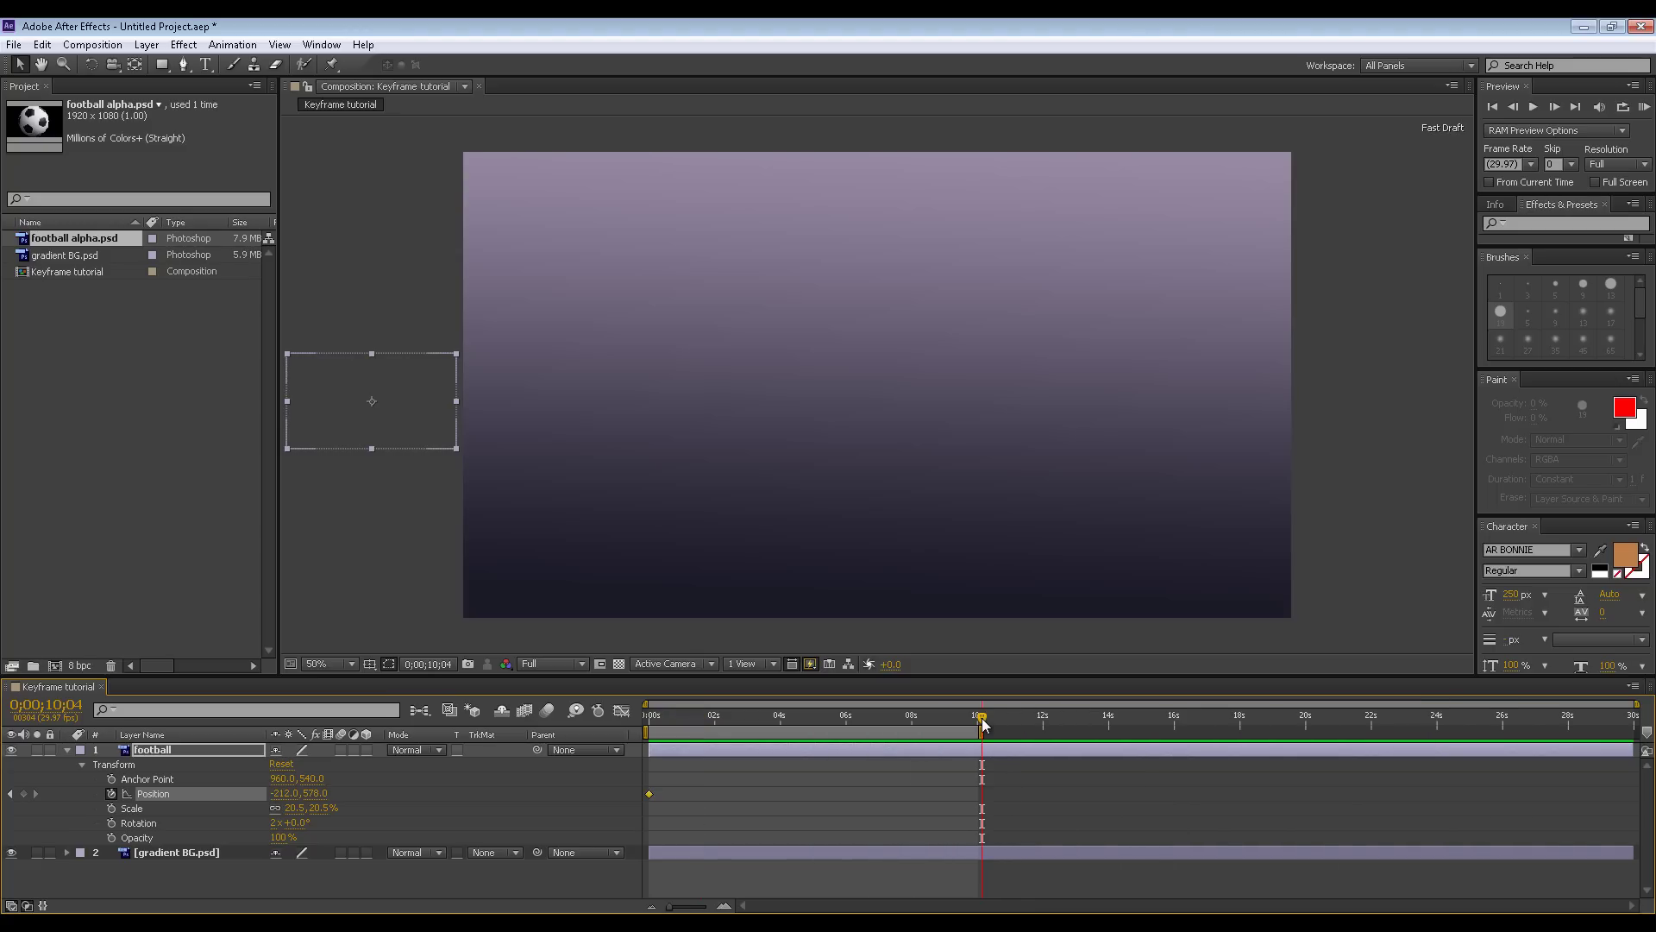
left_click(643, 720)
mouse_move(650, 794)
- At 0;00;08;01, move the football past the right edge to position 2148, 578
left_click_drag(649, 716, 916, 723)
left_click_drag(916, 722, 913, 723)
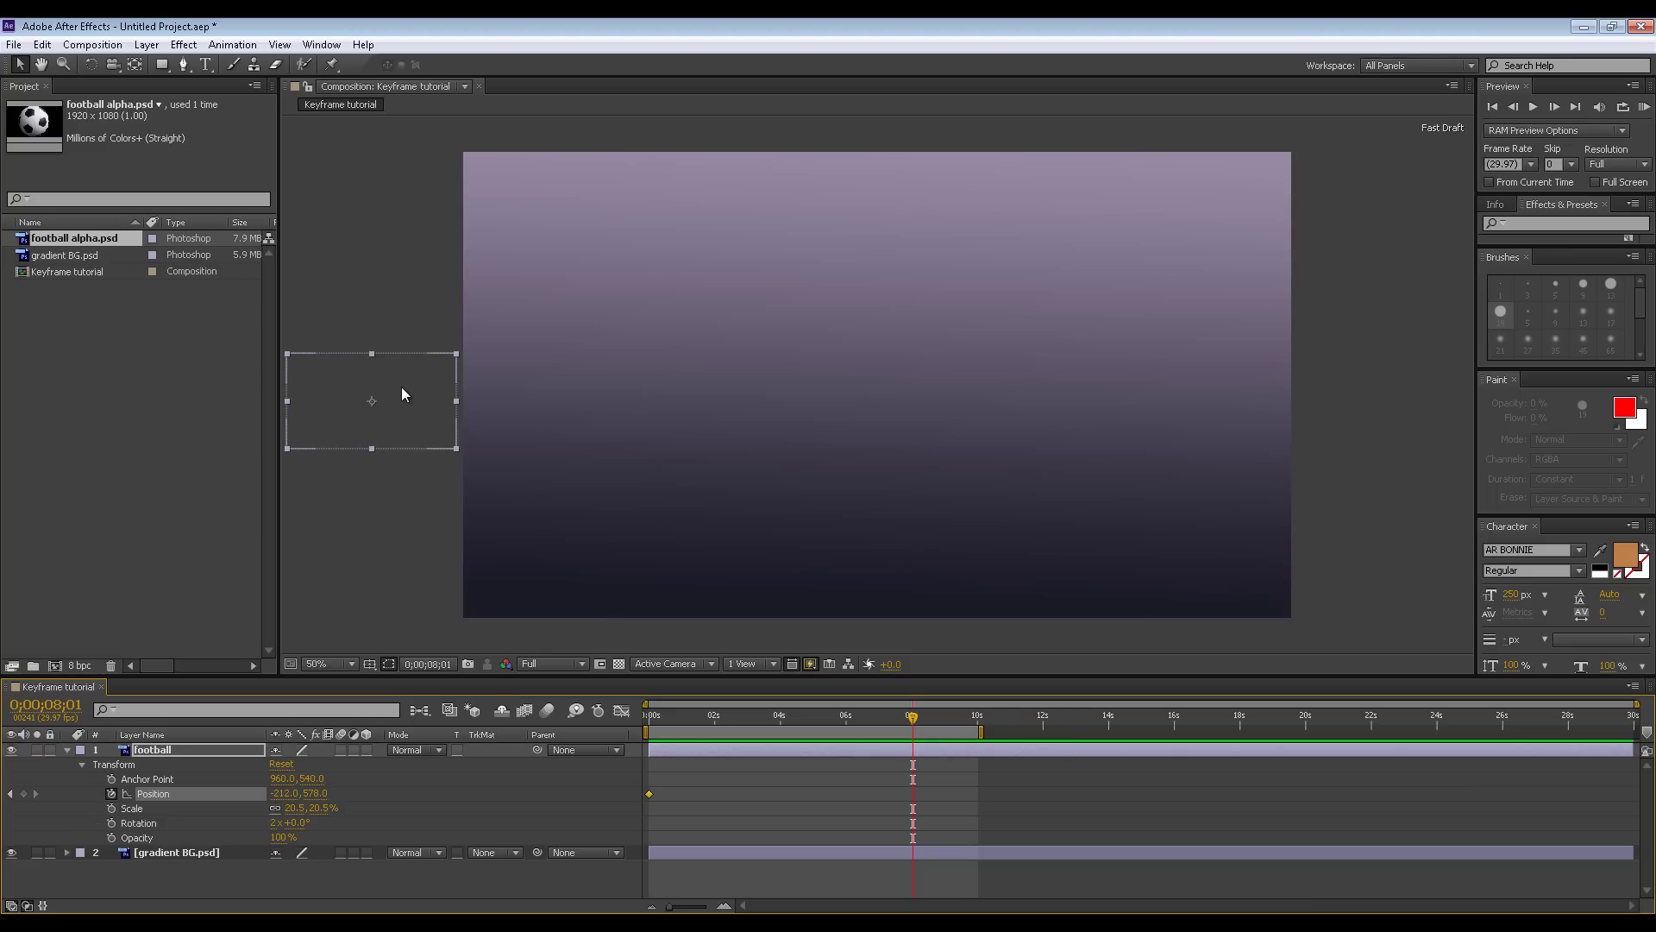
left_click_drag(401, 387, 806, 460)
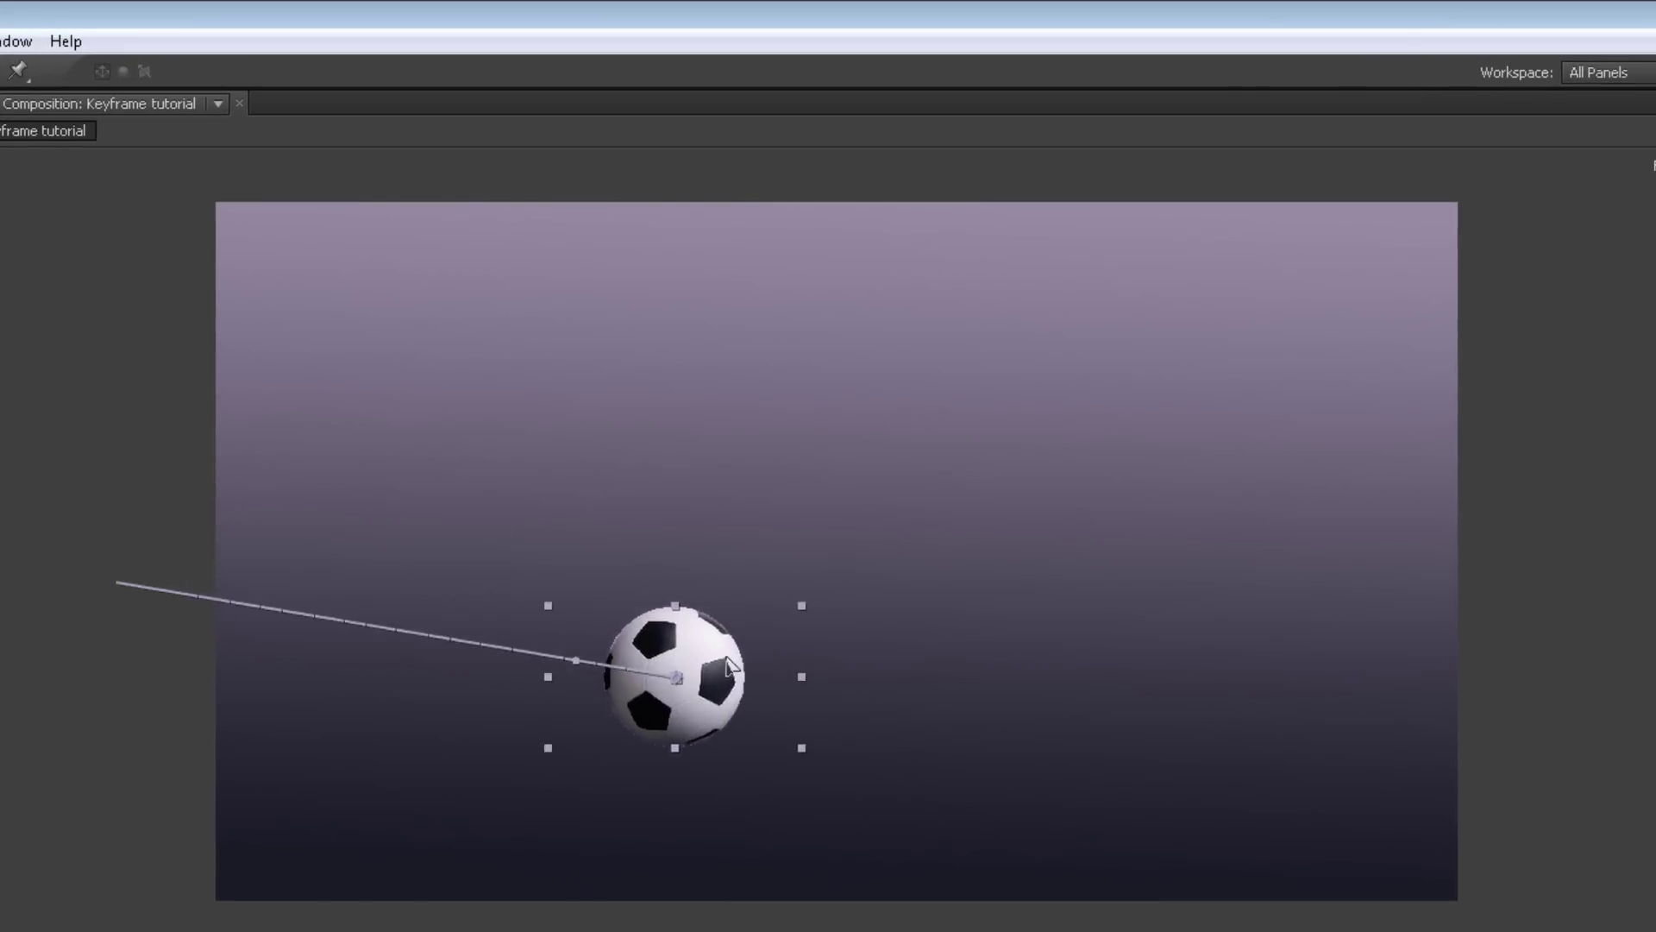
left_click_drag(729, 664, 862, 642)
left_click_drag(755, 599, 819, 616)
left_click_drag(1199, 735, 935, 722)
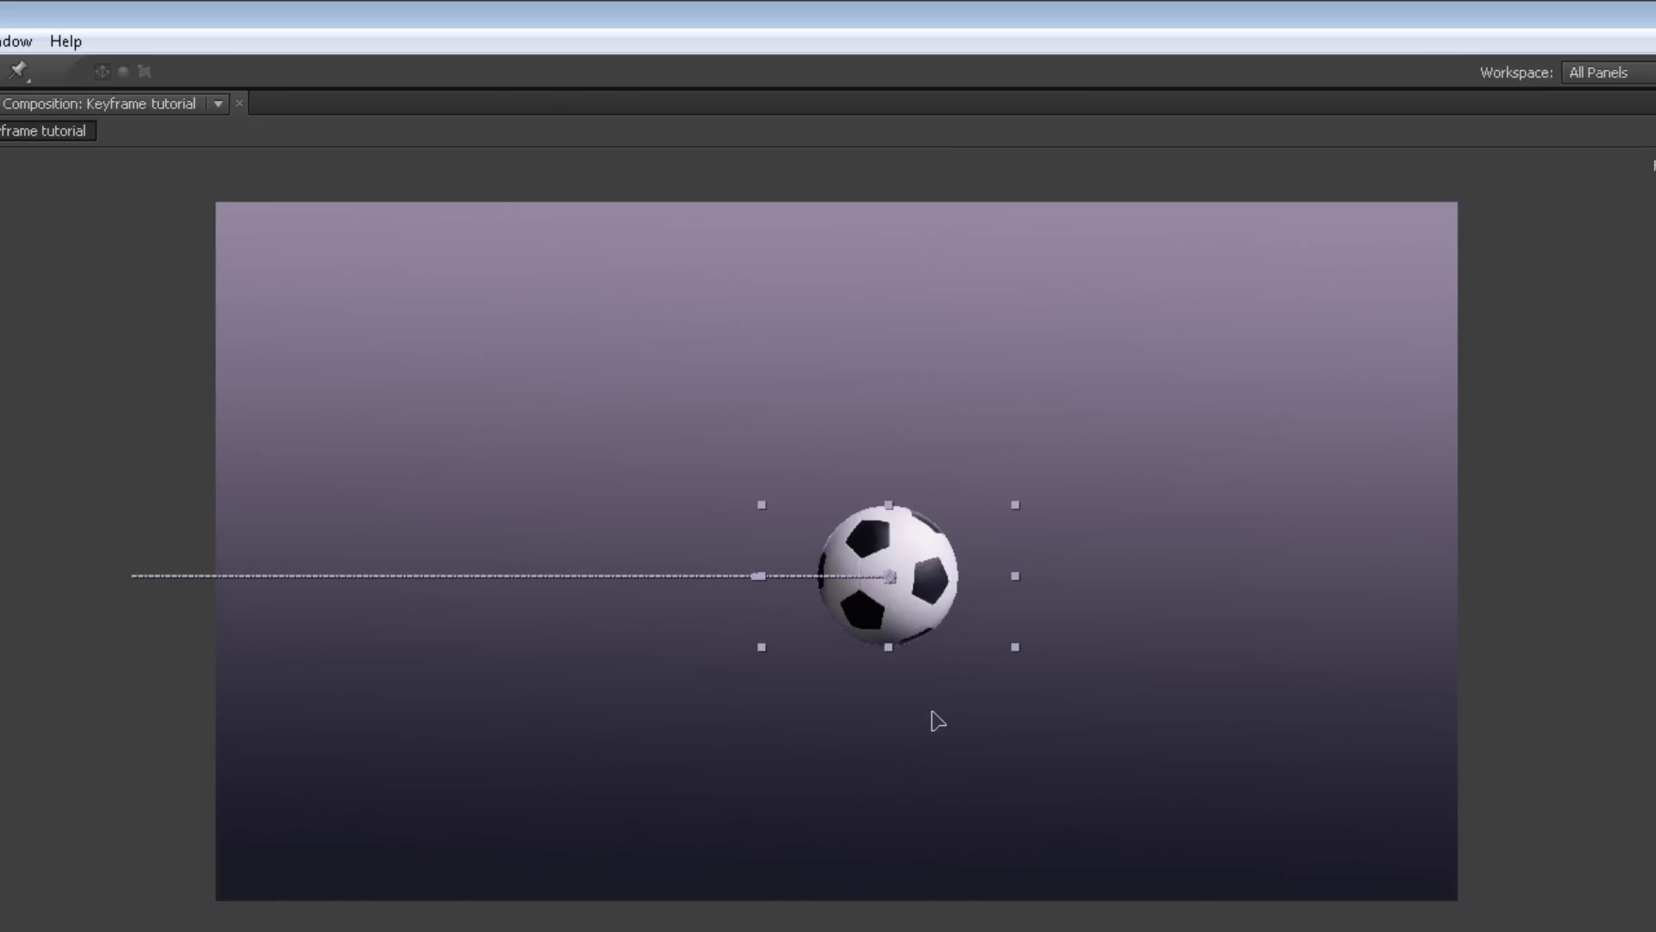
left_click_drag(1035, 658, 1649, 649)
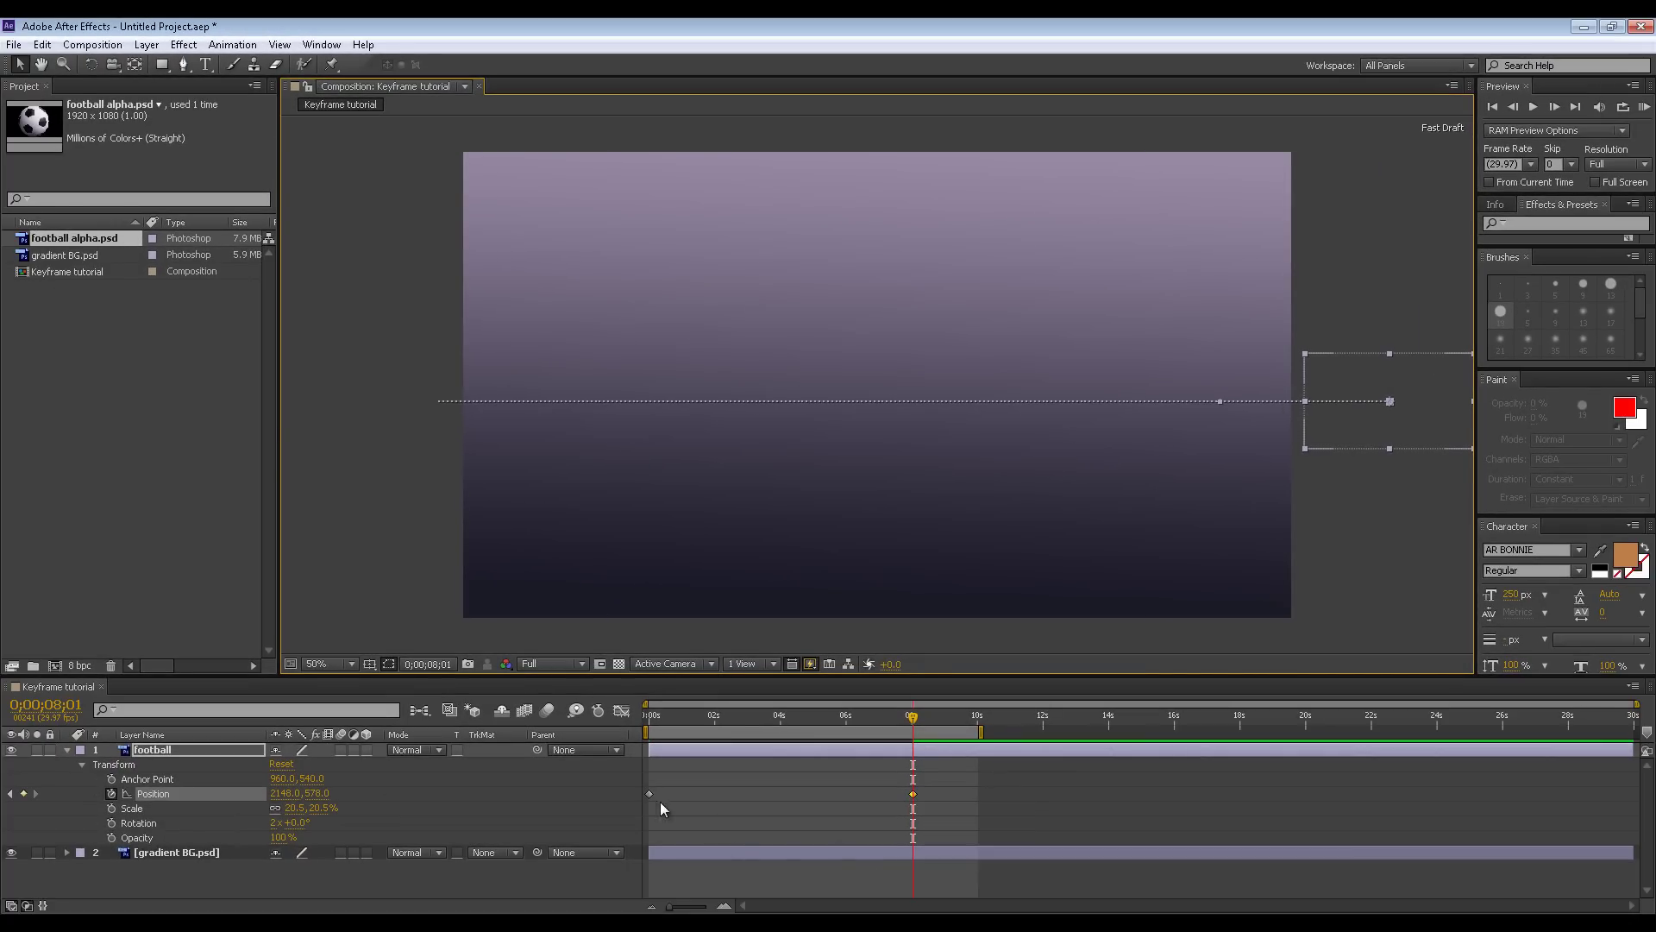
left_click_drag(912, 717, 795, 749)
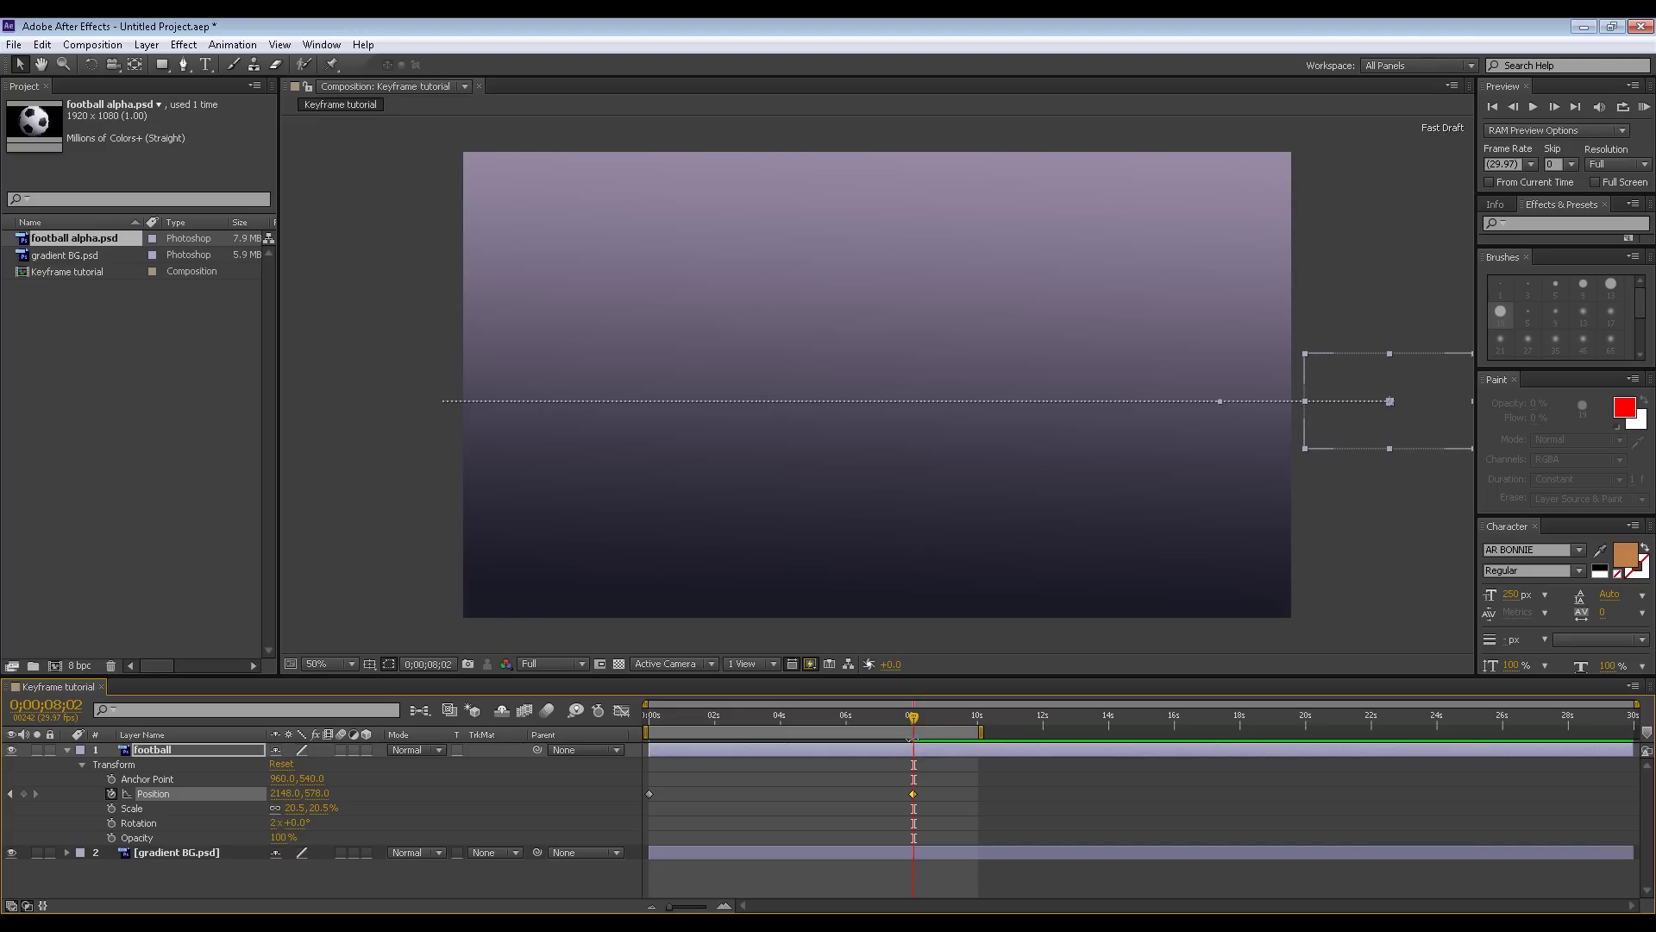
left_click_drag(920, 724, 681, 766)
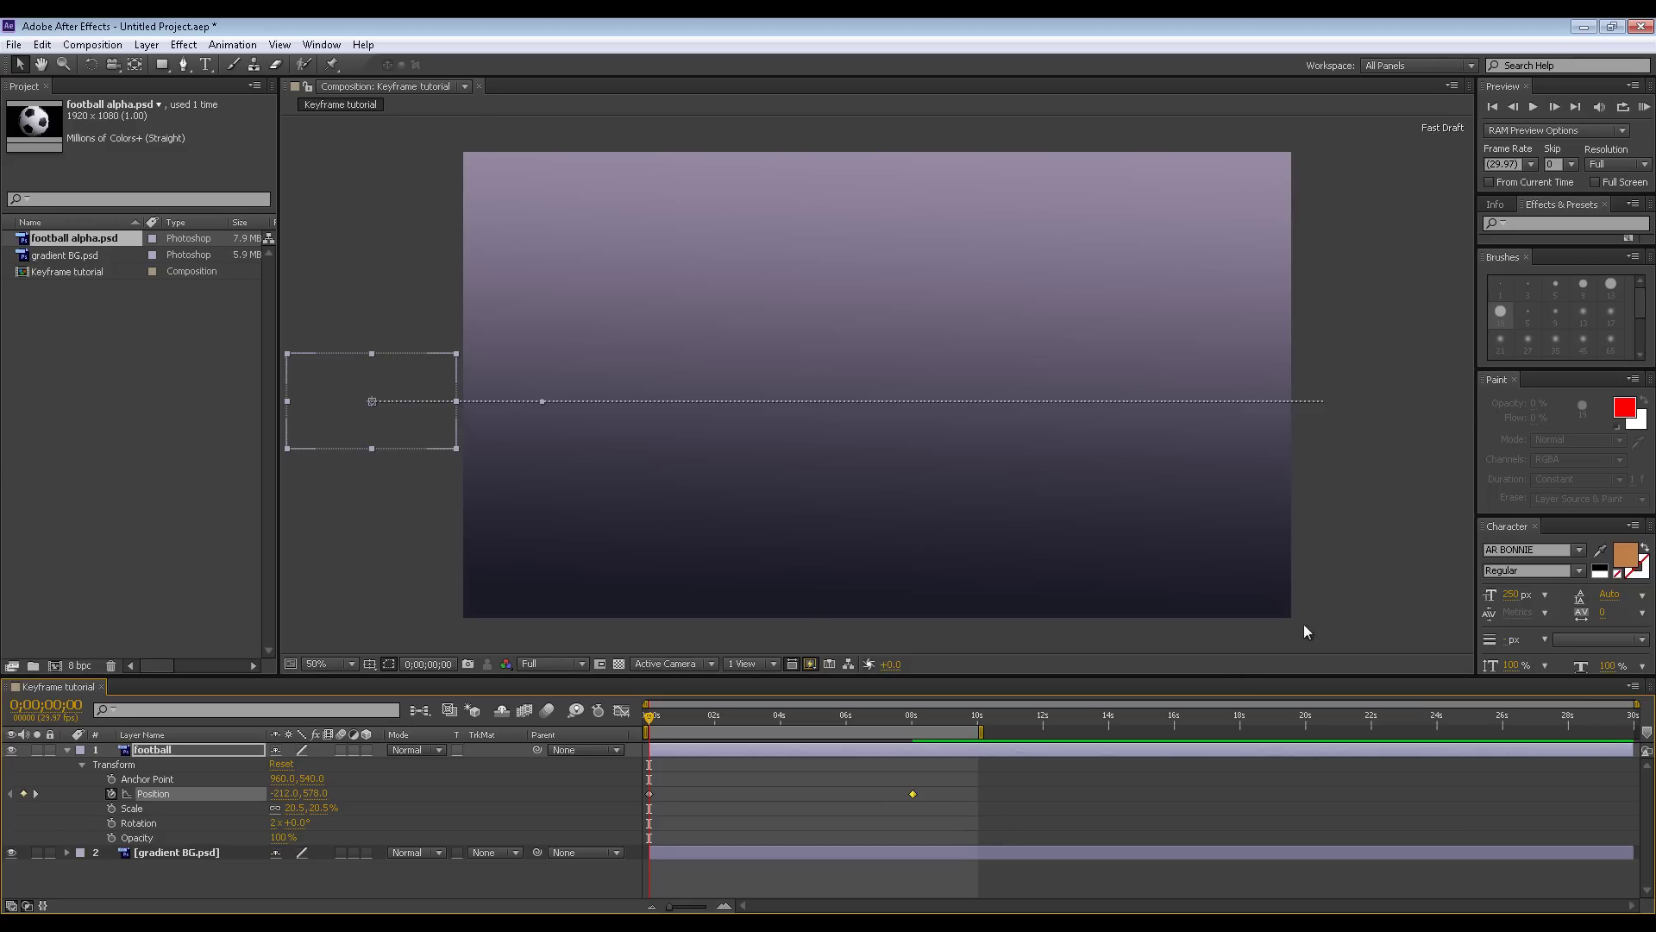
key("space")
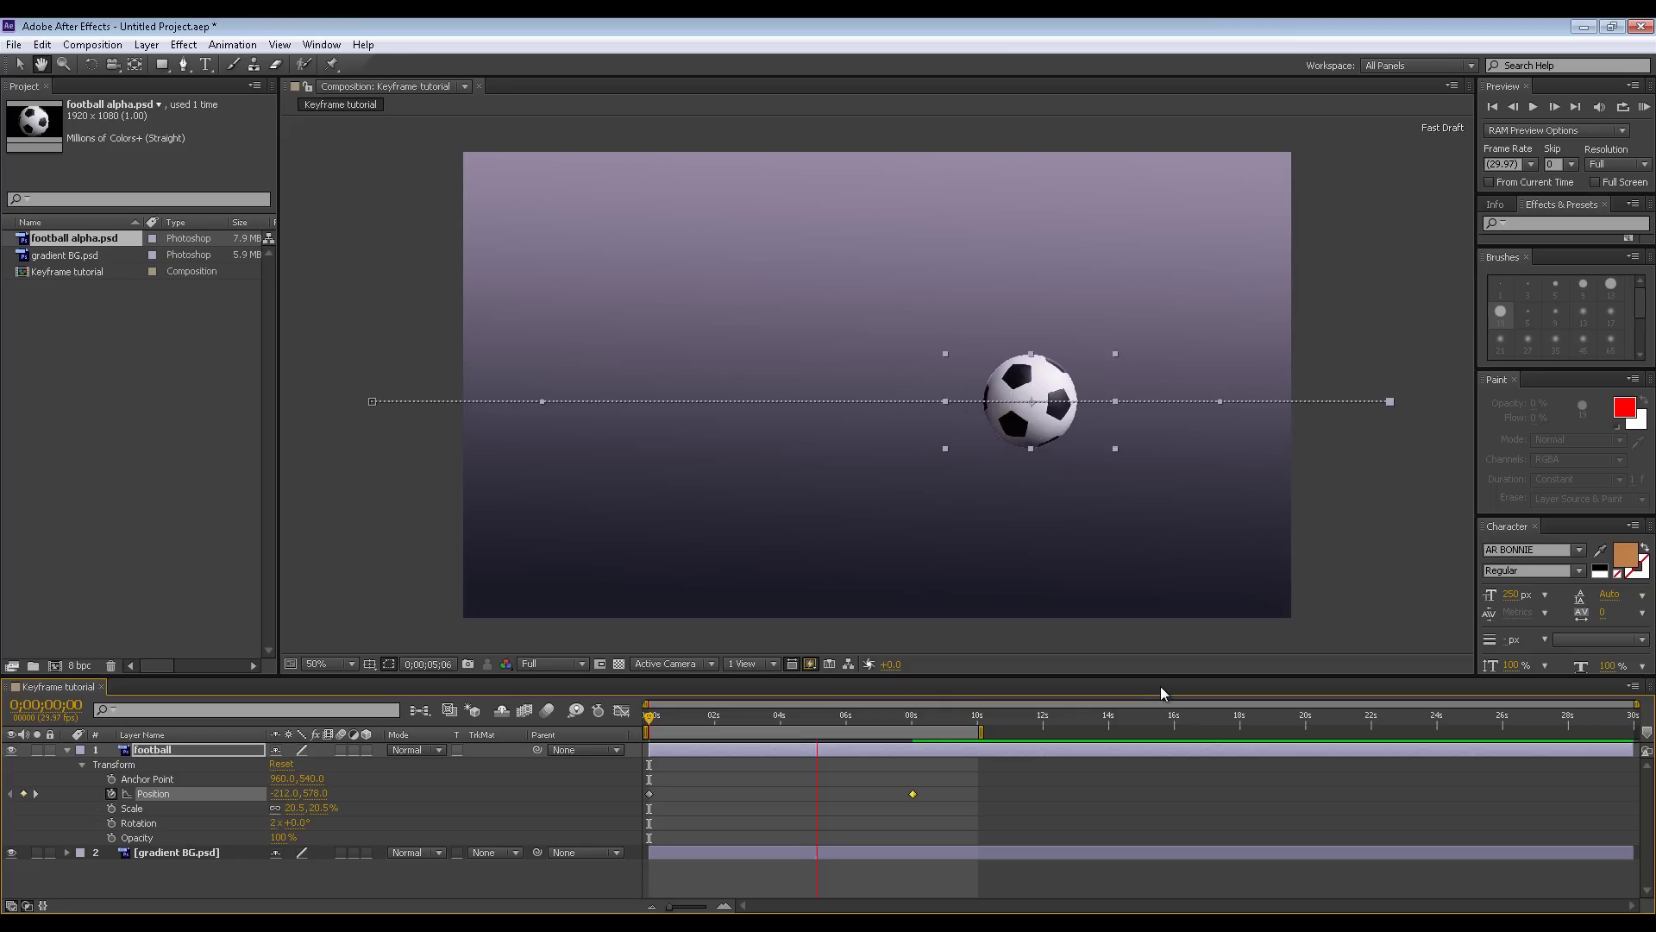
left_click(1568, 822)
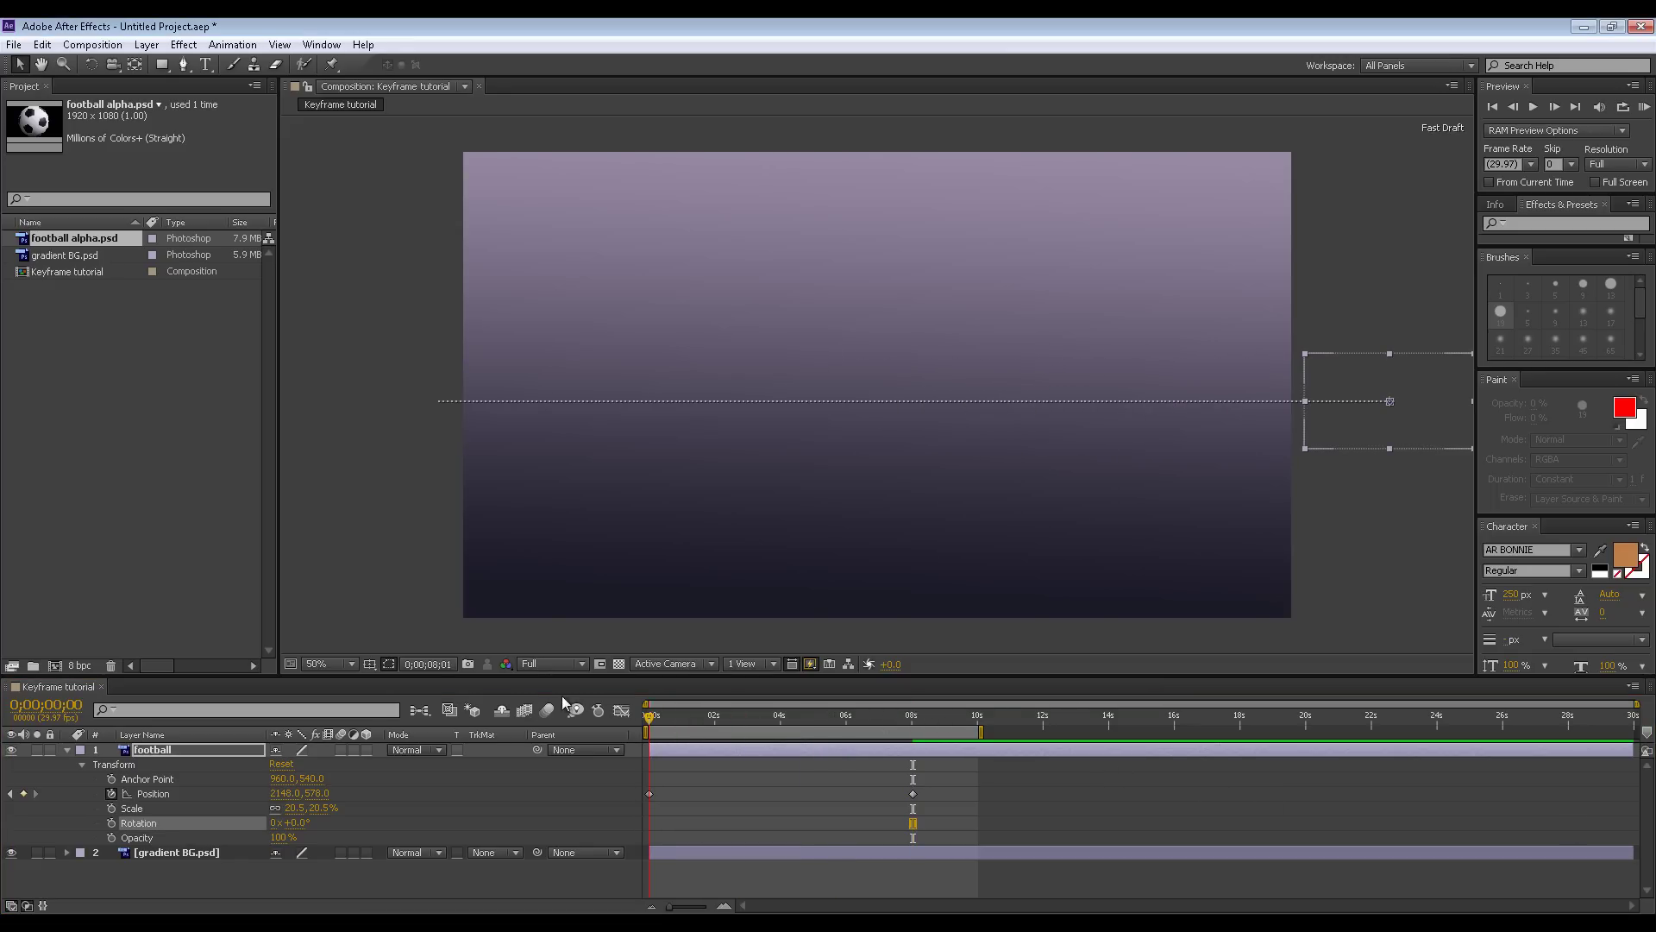
- Preview the ball animation from the first frame
key("space")
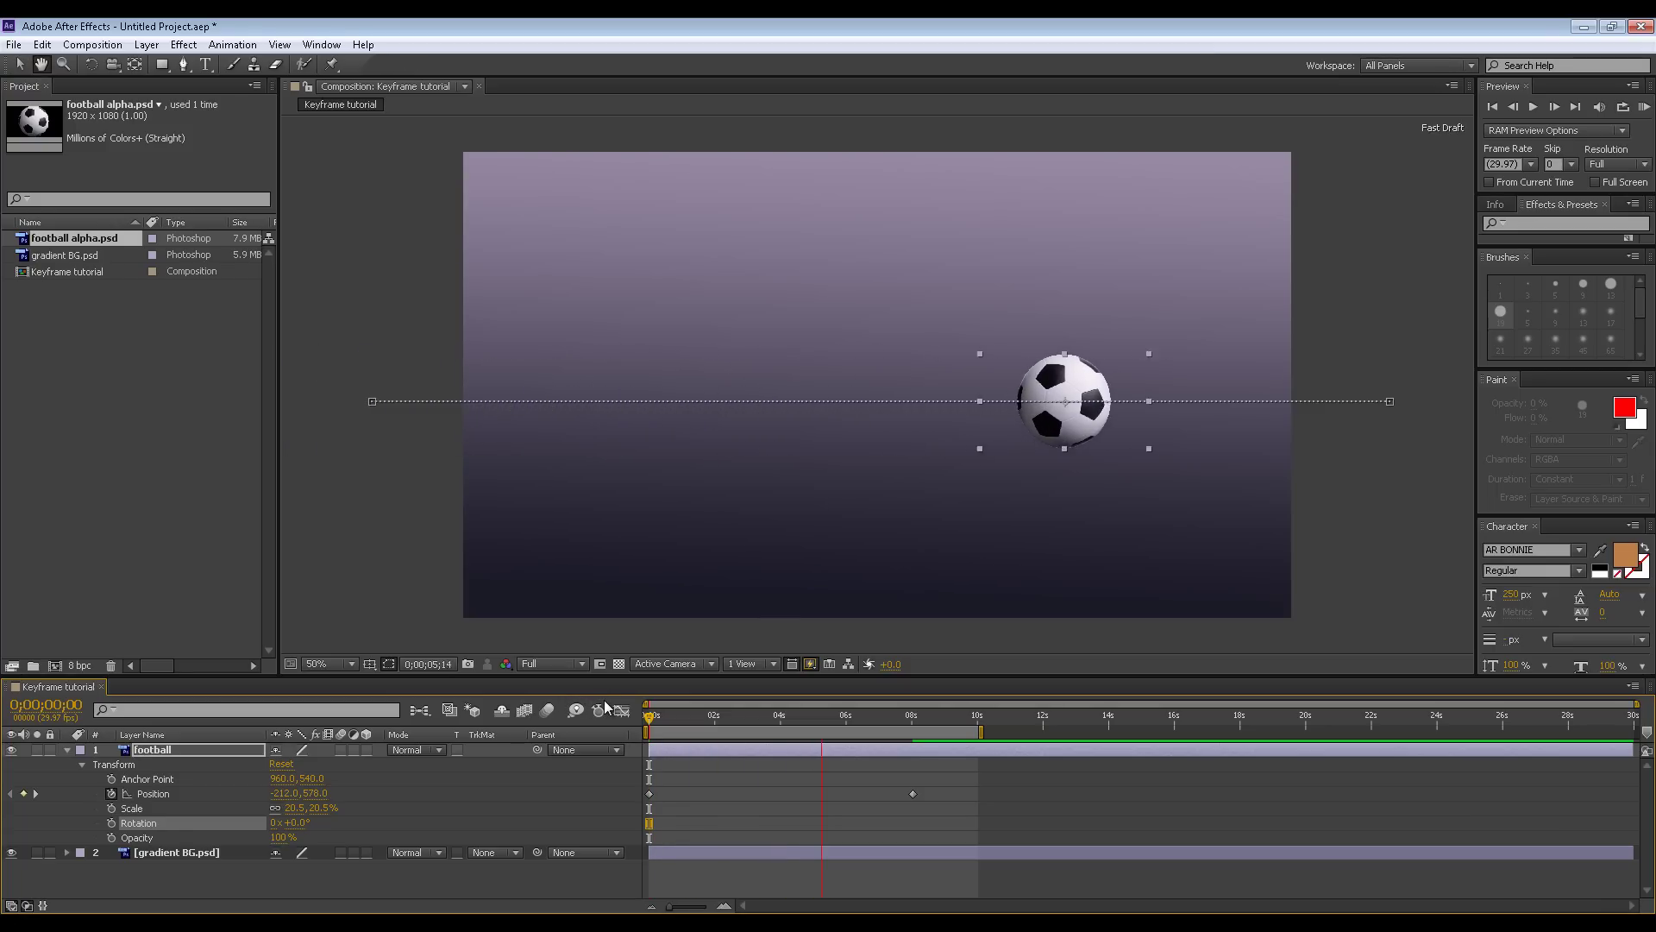
key("space")
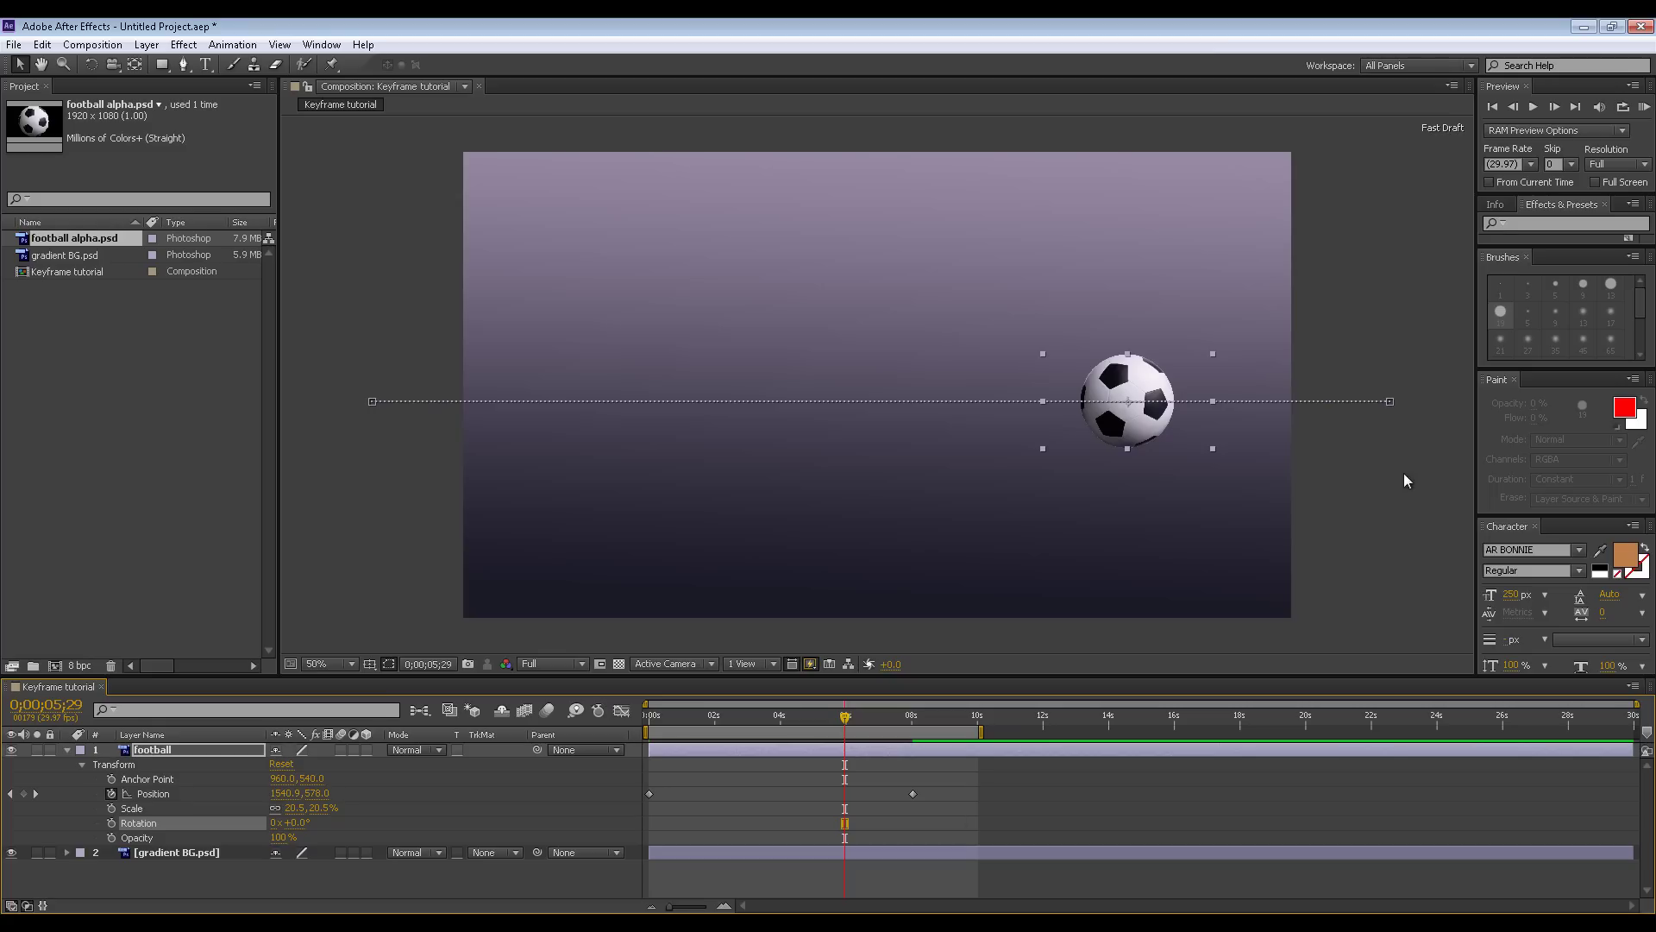
left_click(1536, 107)
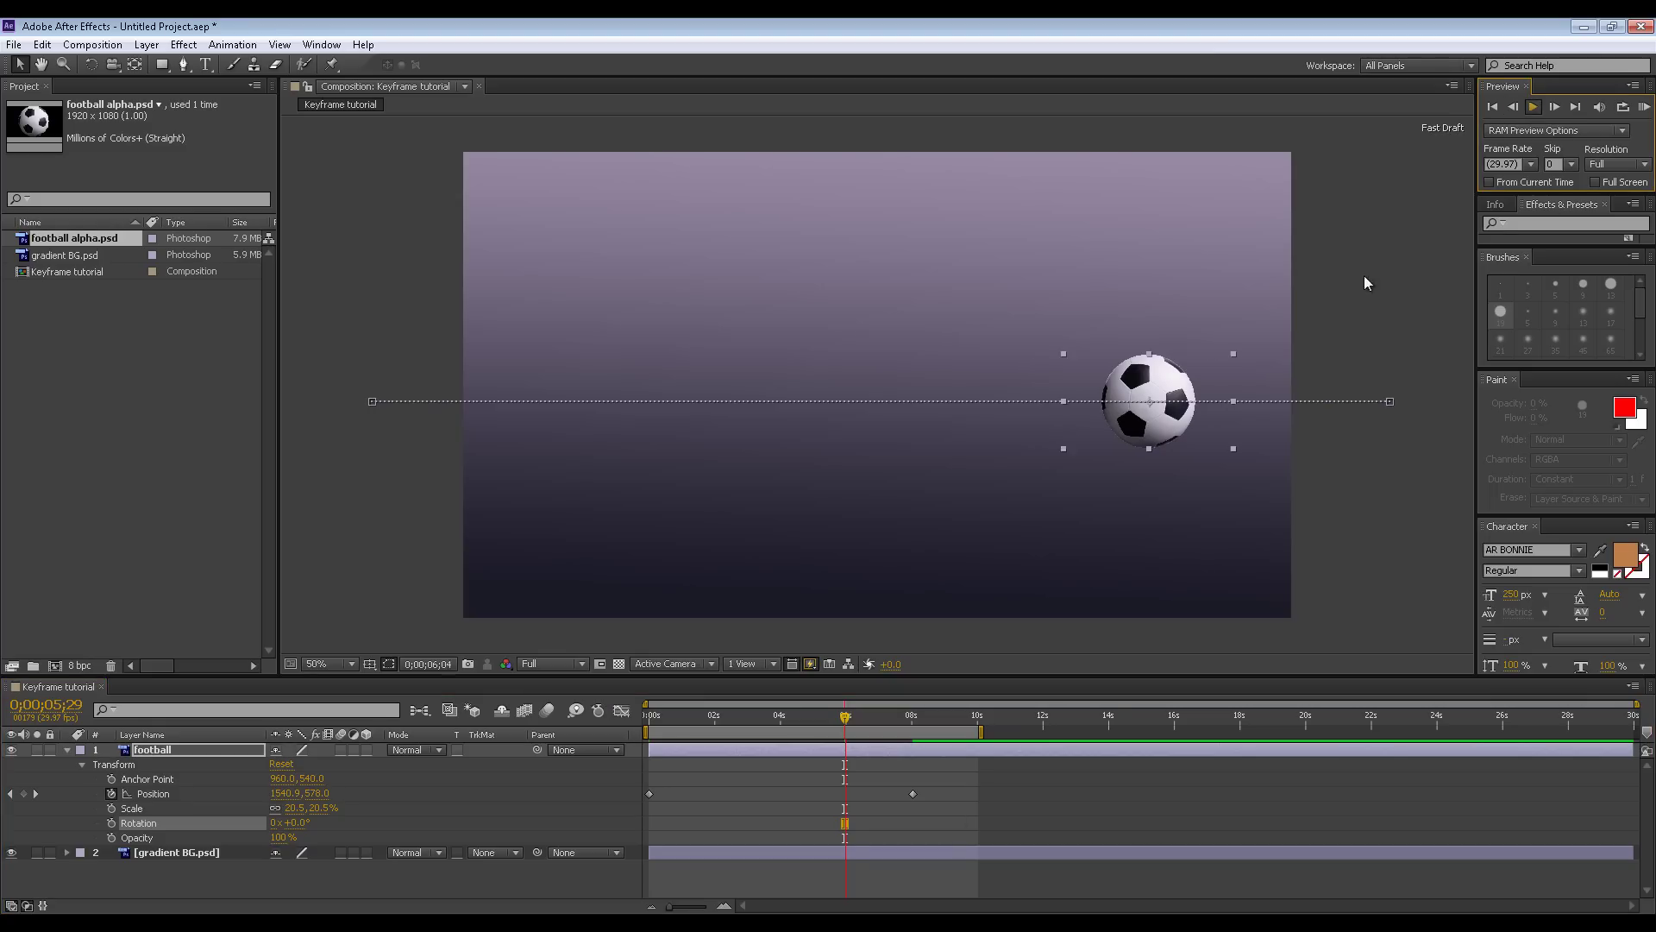
left_click(1494, 107)
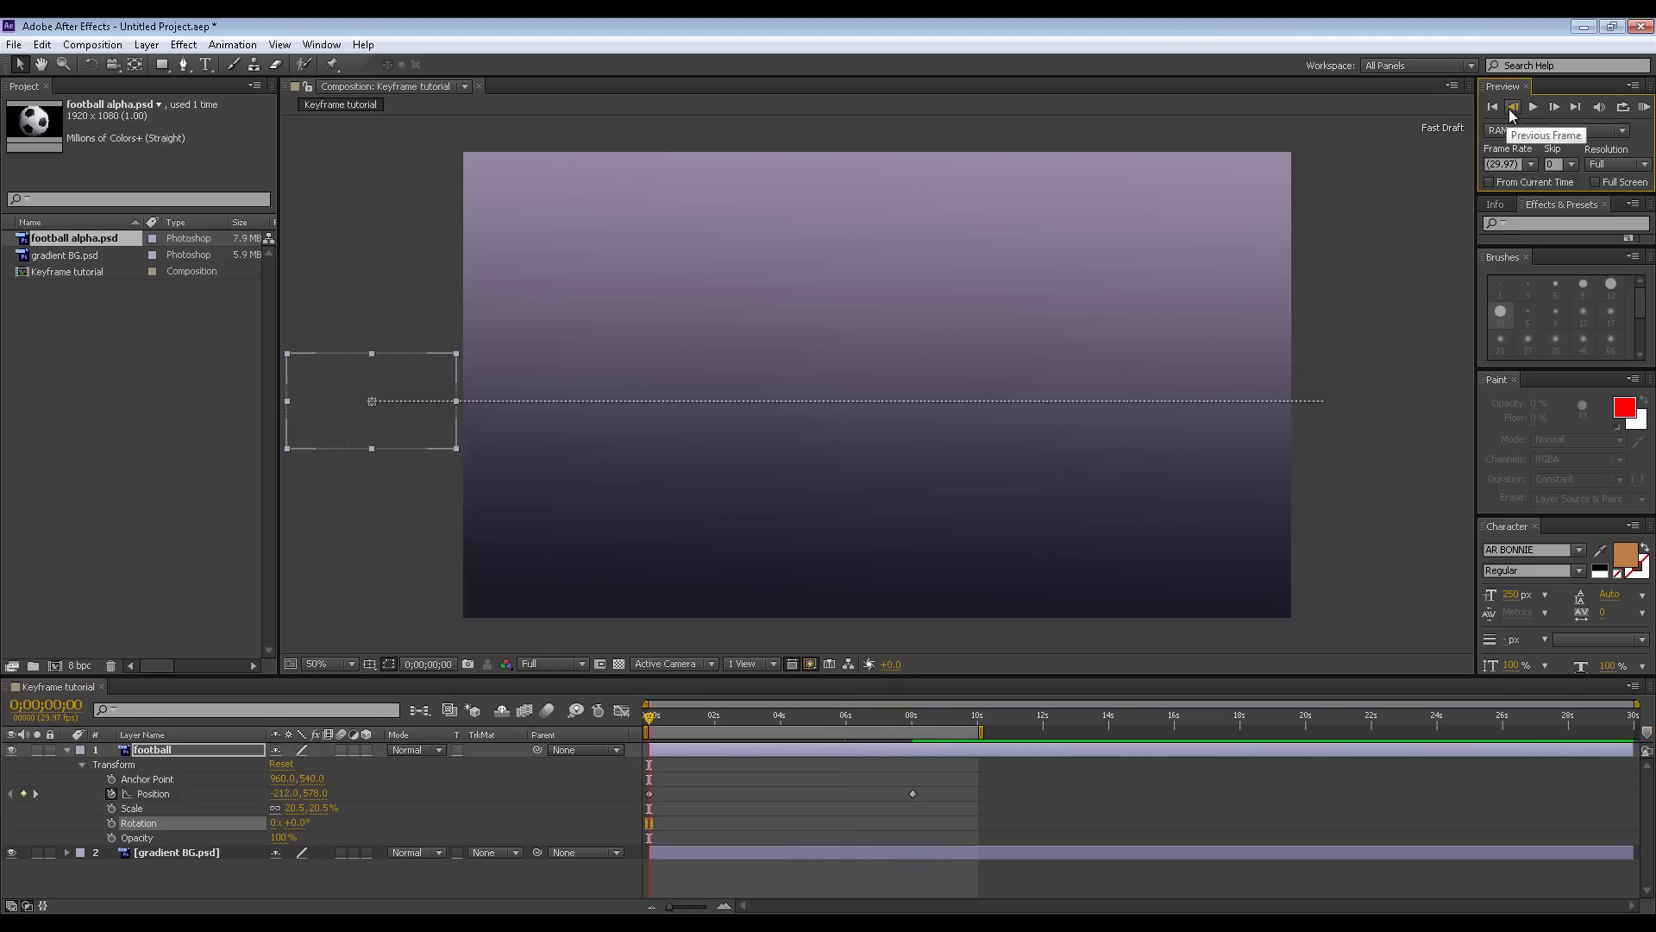
left_click(1529, 109)
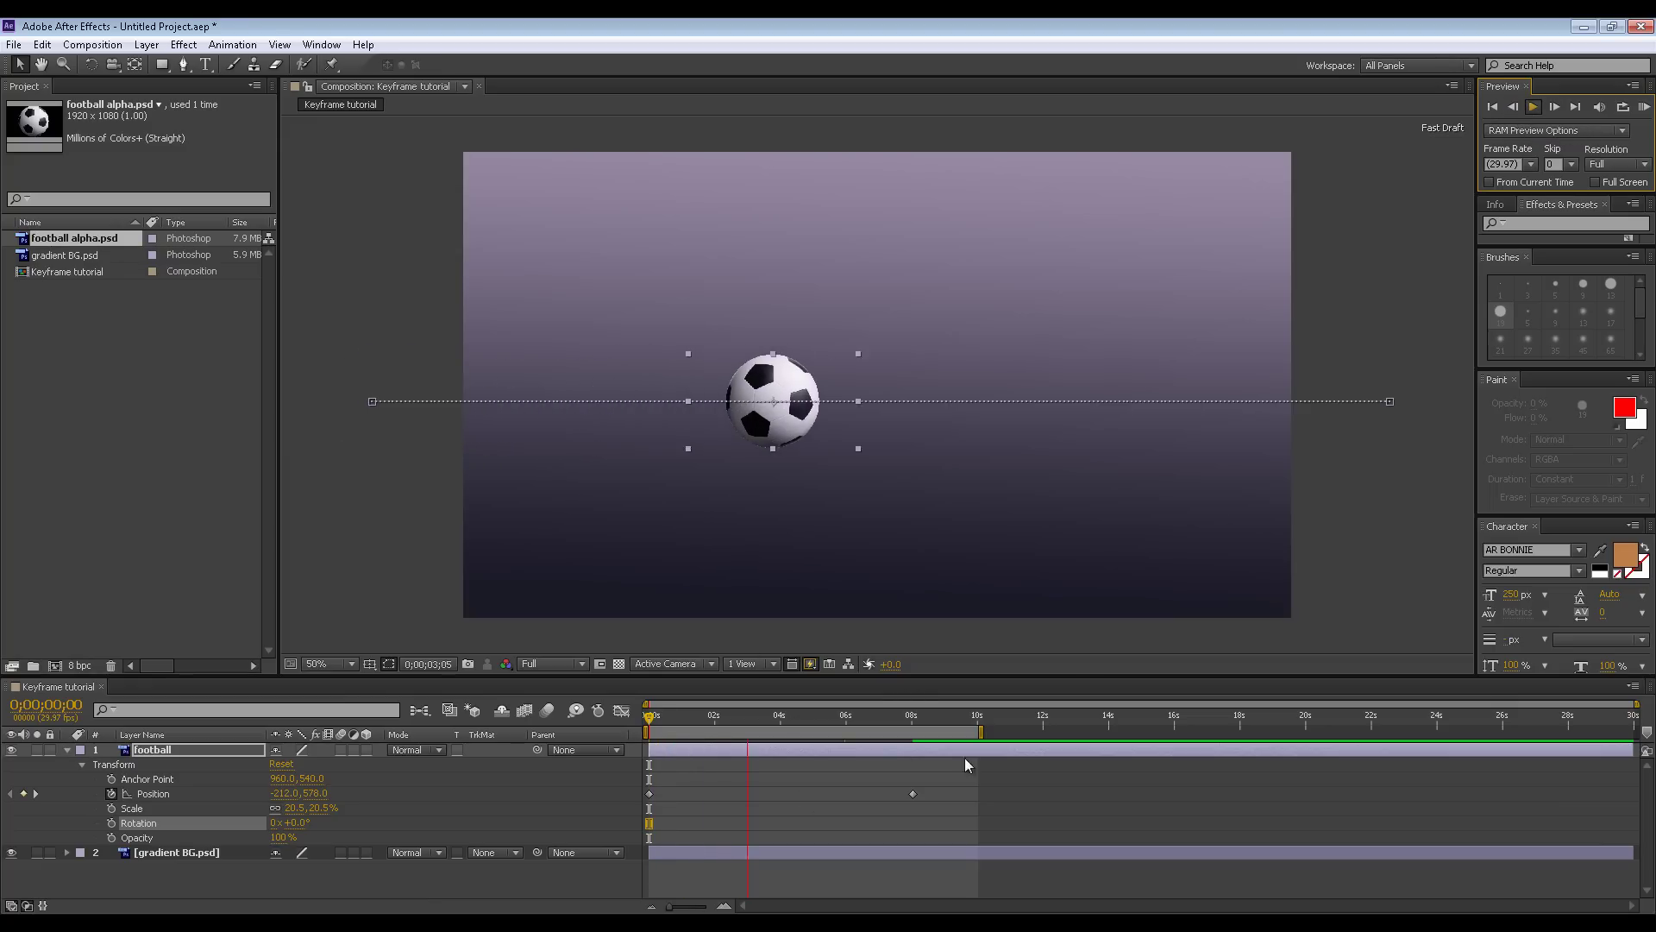
left_click(1533, 107)
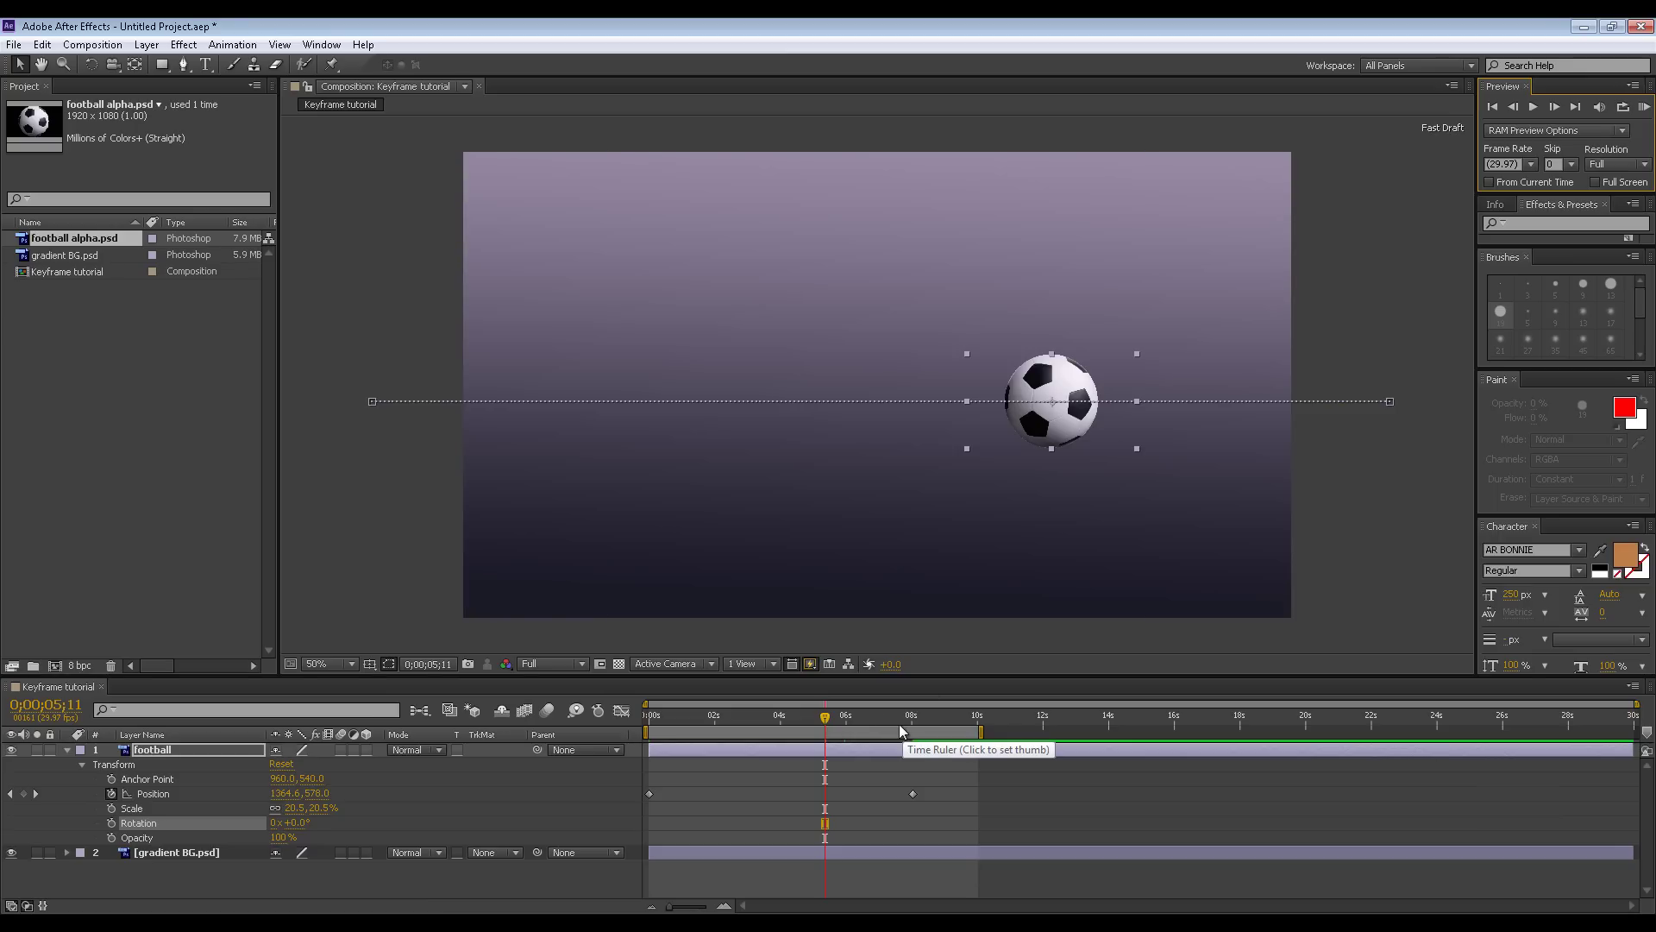
- Move the end Position keyframe from 8 seconds to about 4 seconds
left_click_drag(827, 721, 953, 723)
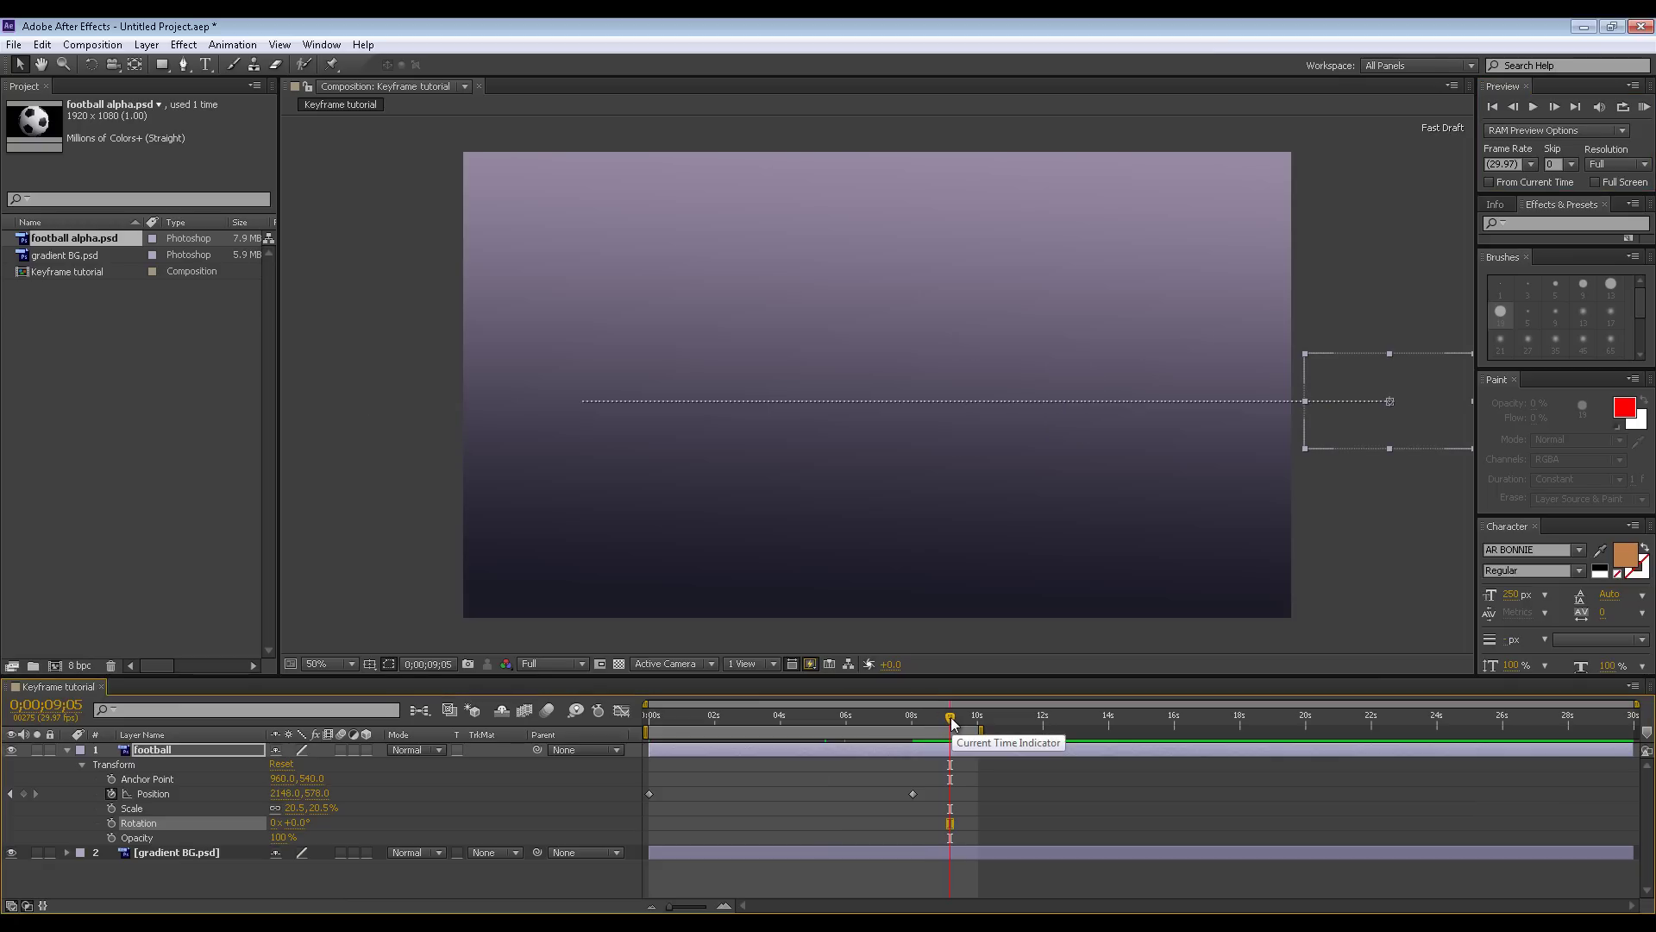
left_click_drag(950, 716, 732, 717)
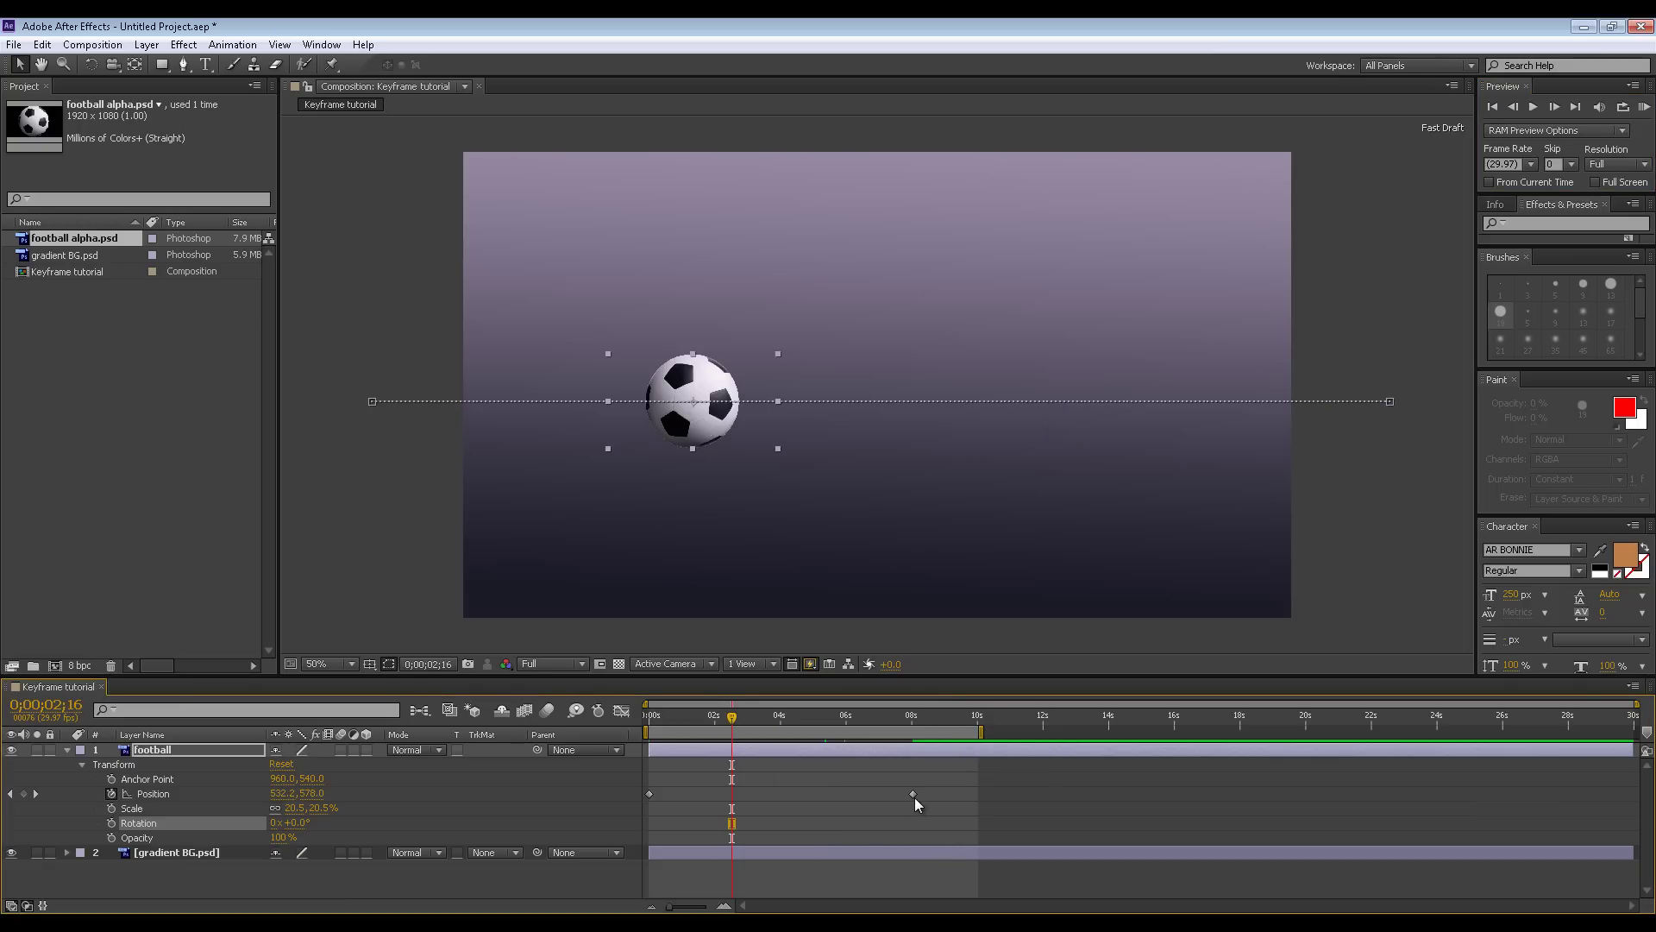
left_click(914, 794)
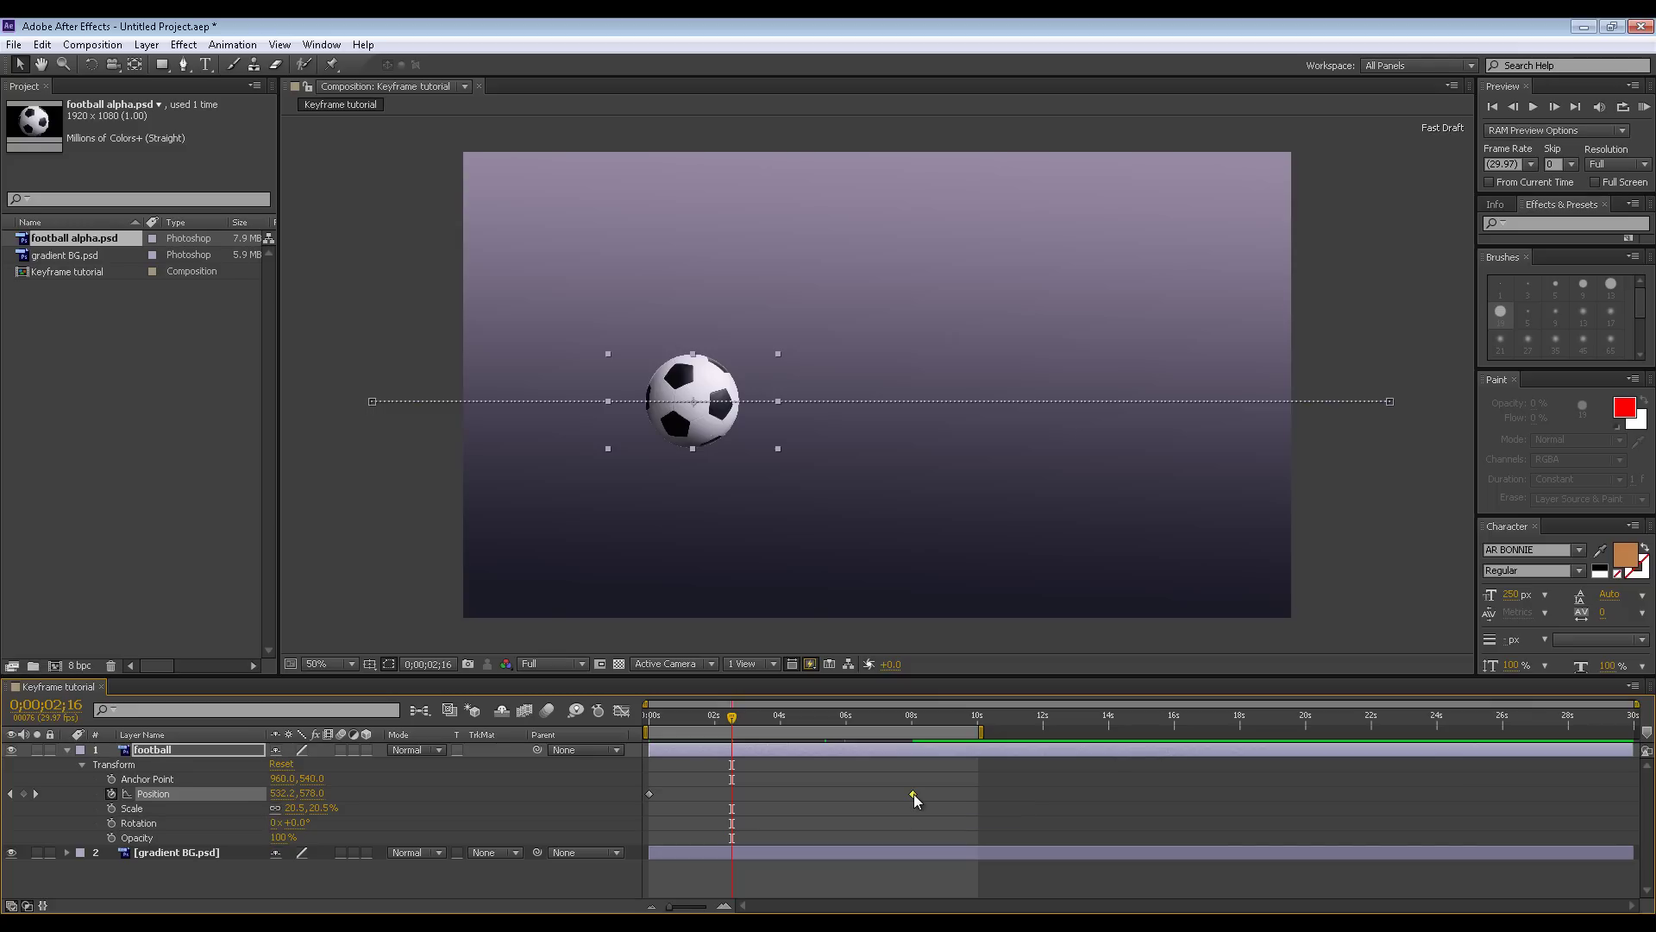
left_click_drag(913, 794, 780, 783)
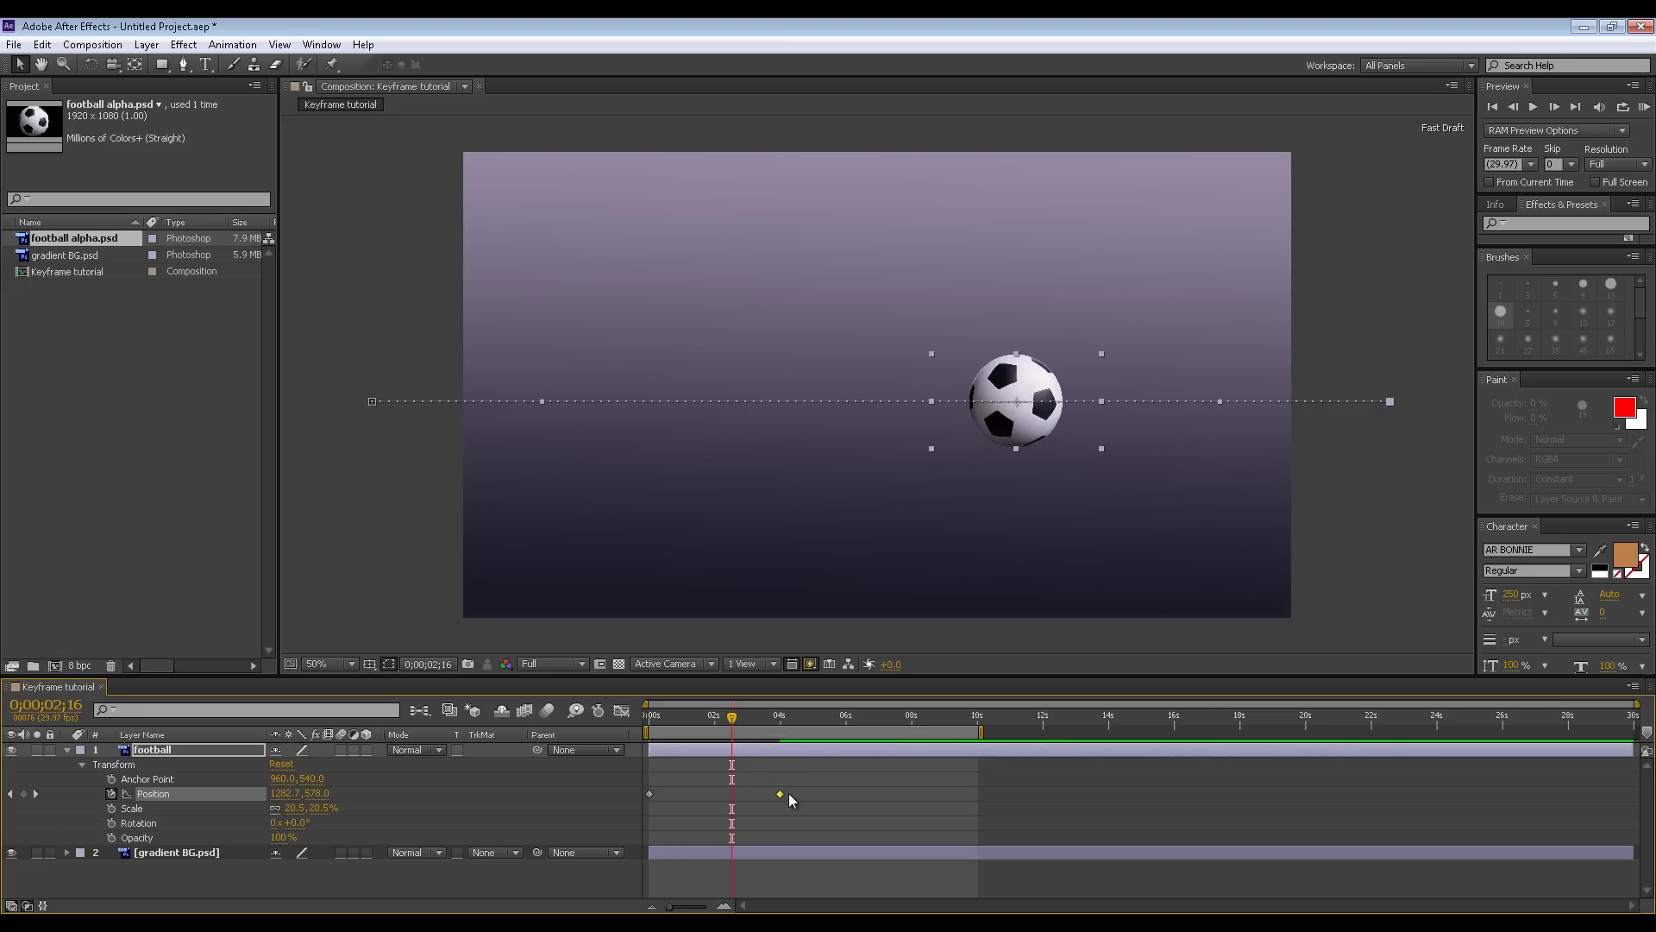
mouse_move(780, 793)
left_mouse_down()
mouse_move(822, 792)
mouse_move(780, 787)
left_mouse_up()
- Preview again, then raise the ball's starting point higher on the left
left_click_drag(732, 718, 554, 728)
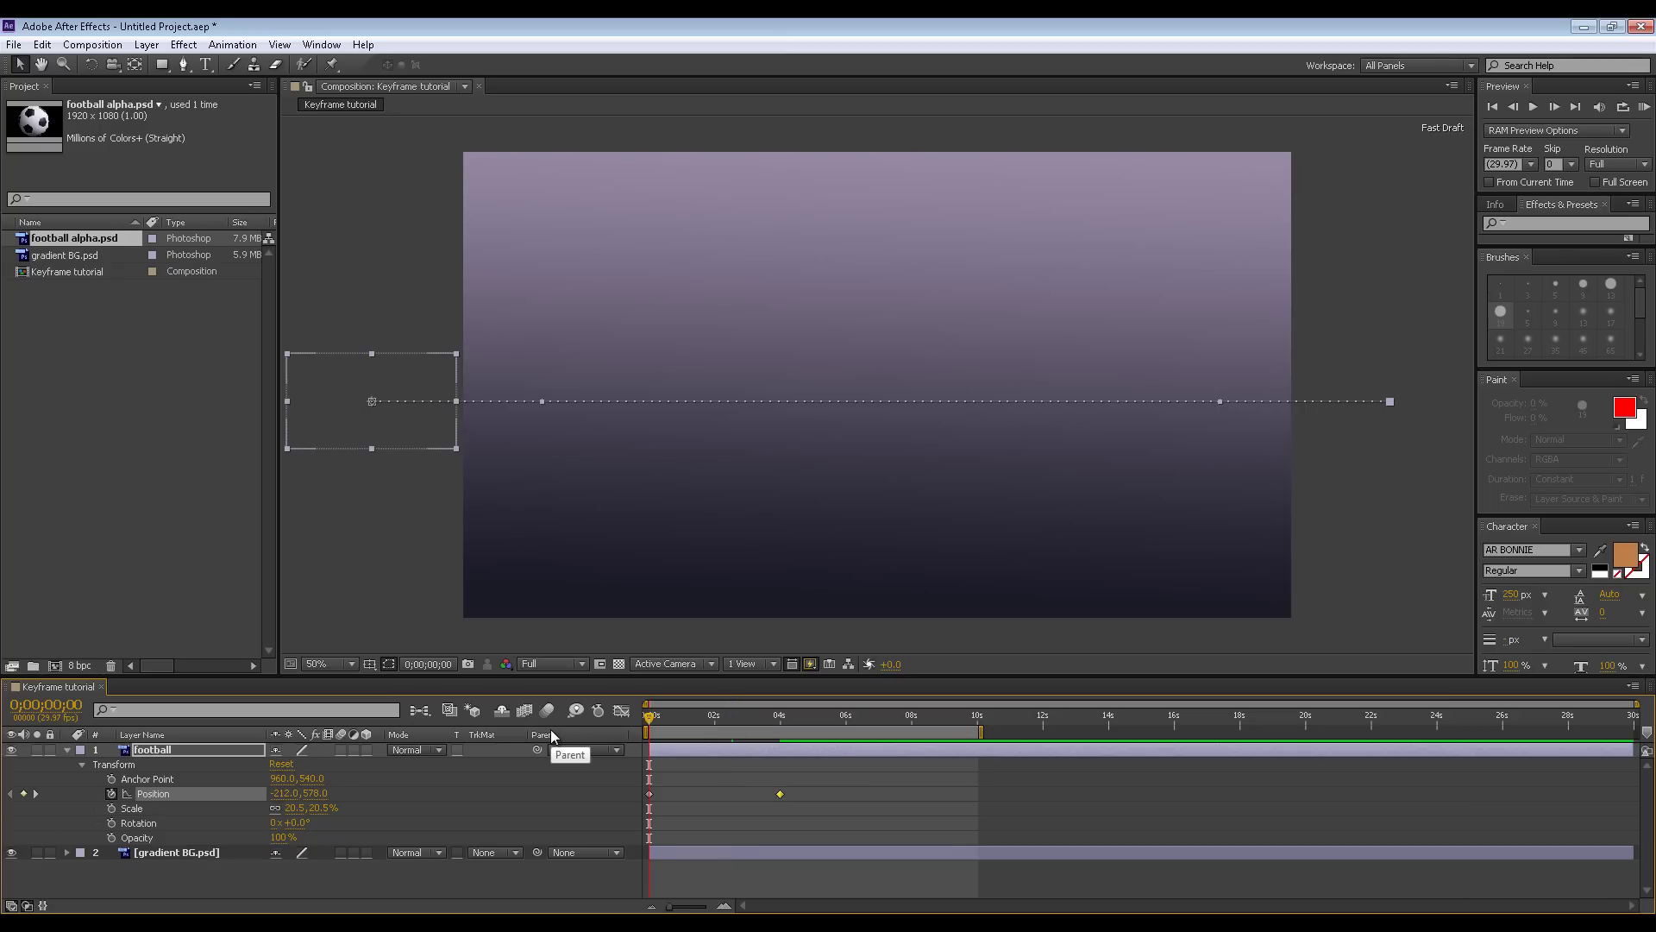
key("space")
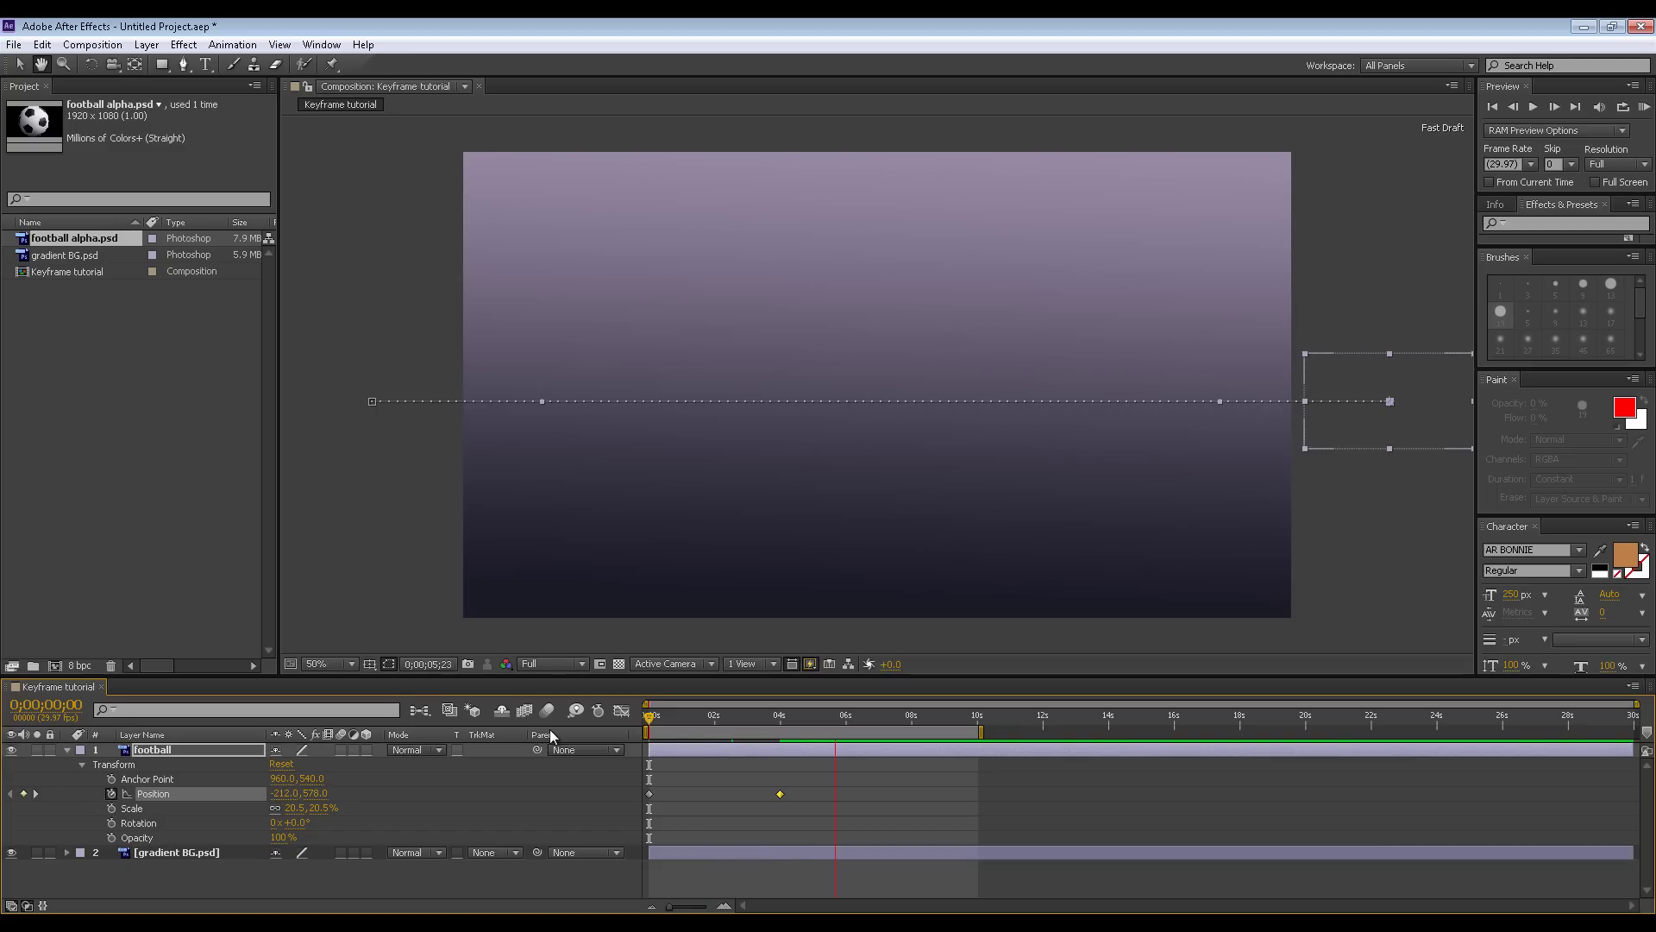
key("space")
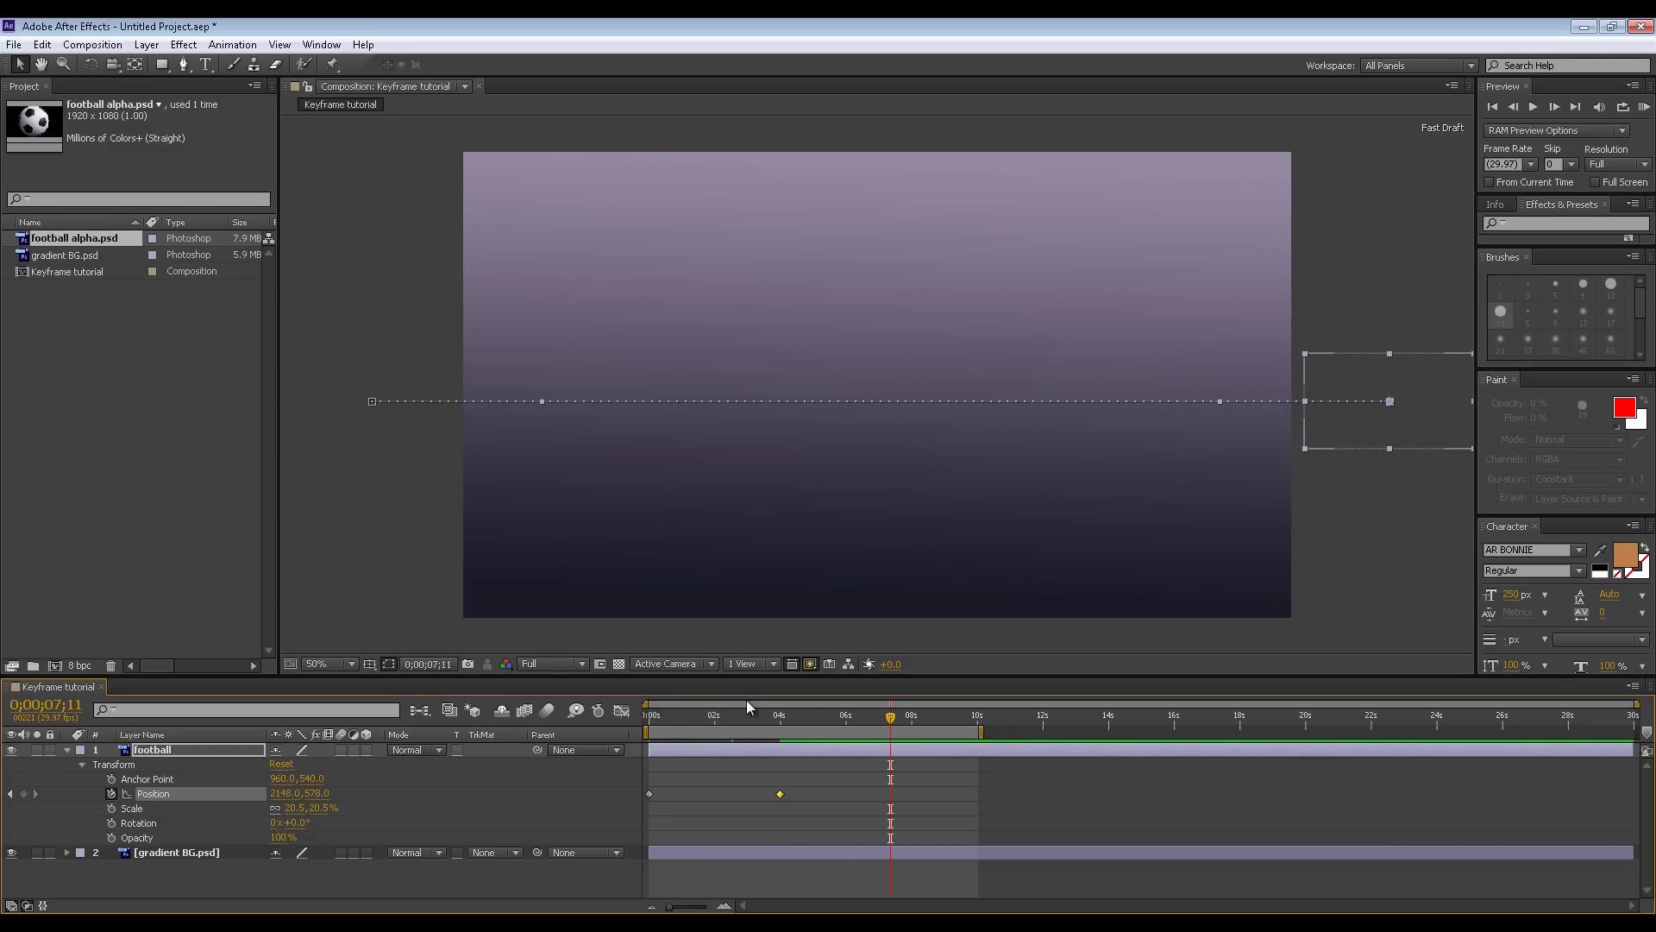
left_click_drag(685, 720, 698, 722)
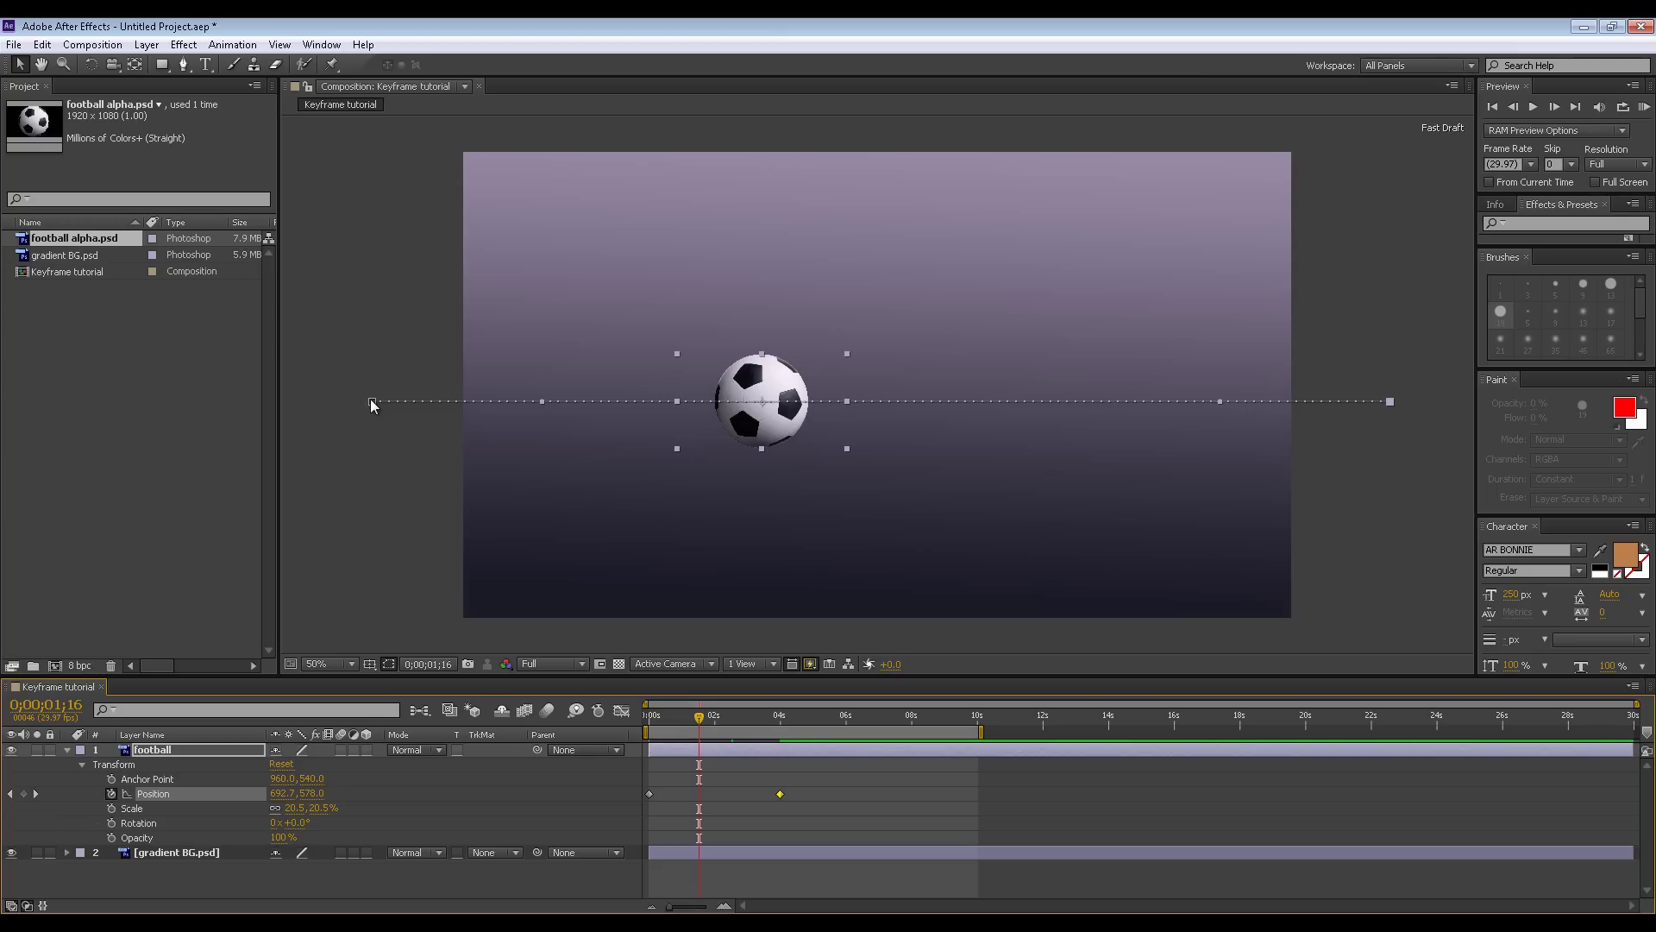
left_click_drag(372, 402, 424, 308)
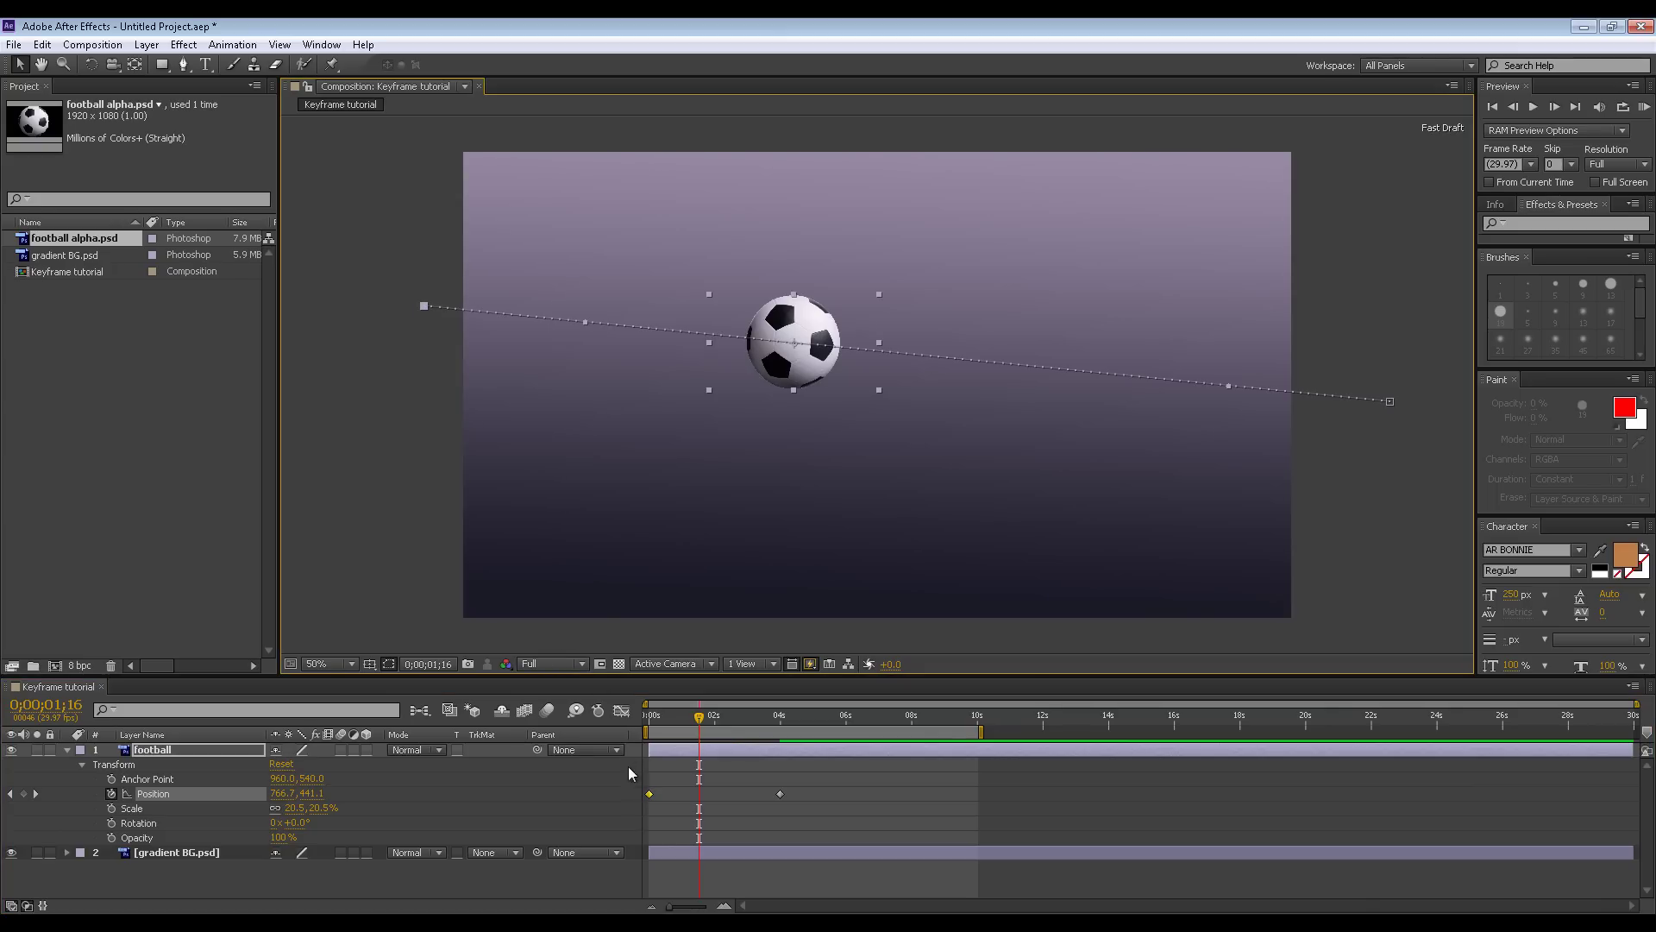
- Drag the ball's starting point above the top-left corner, to -238, -54
left_click_drag(427, 307, 362, 132)
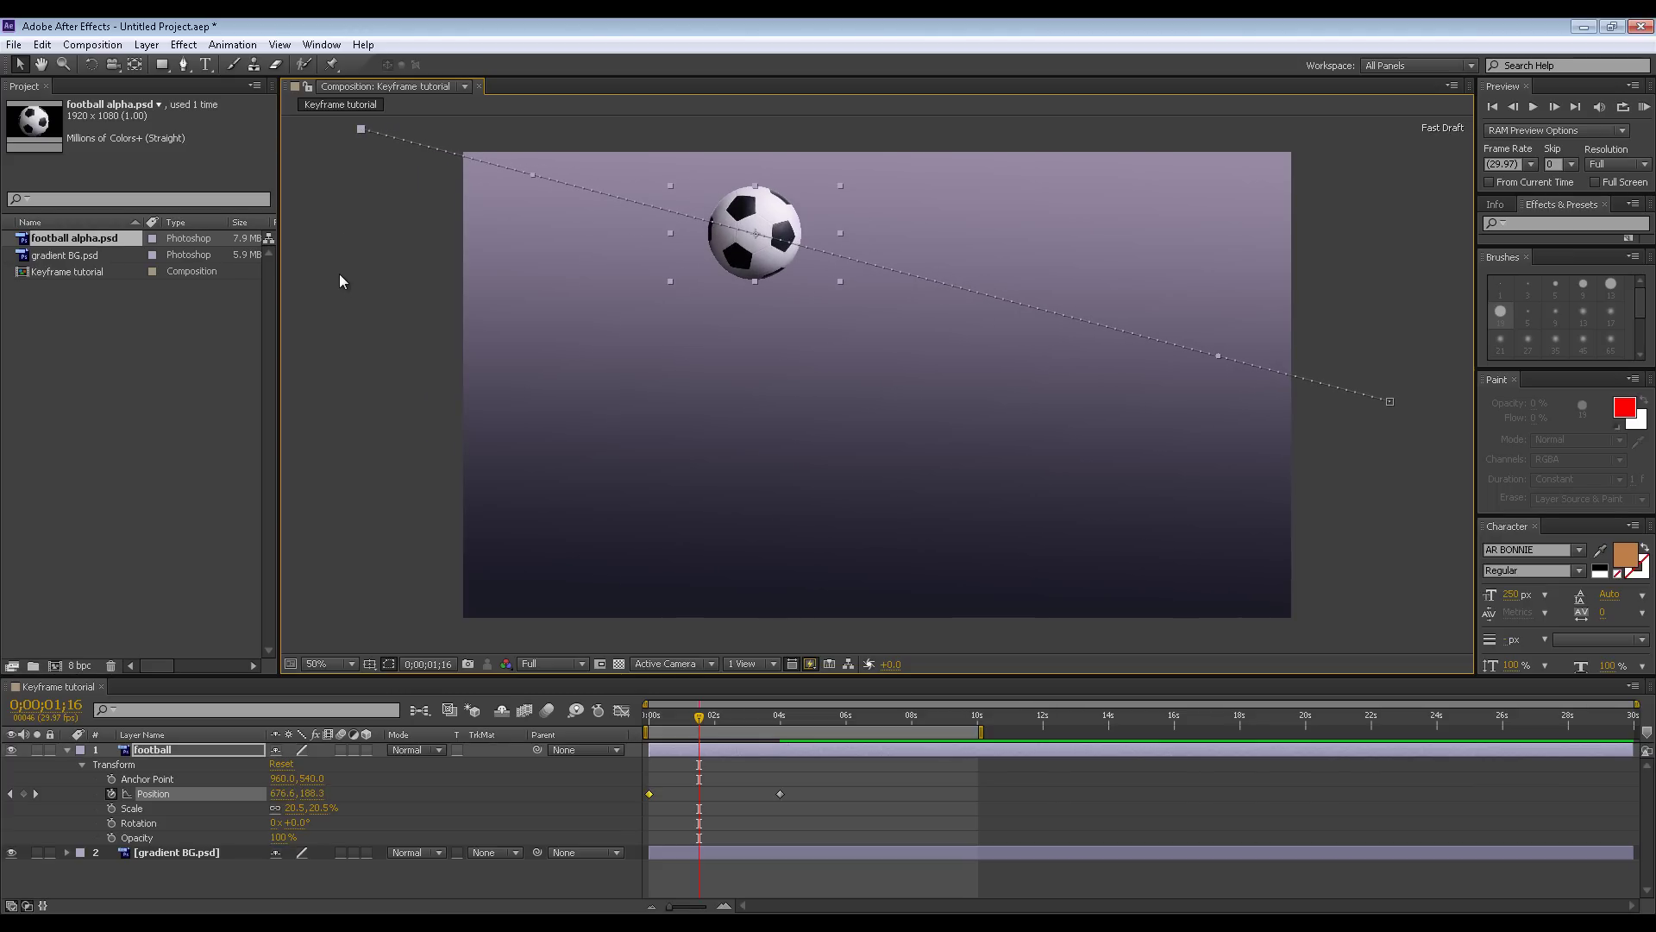
key("comma")
key("comma")
key("period")
key("period")
key("comma")
key("comma")
key("period")
key("period")
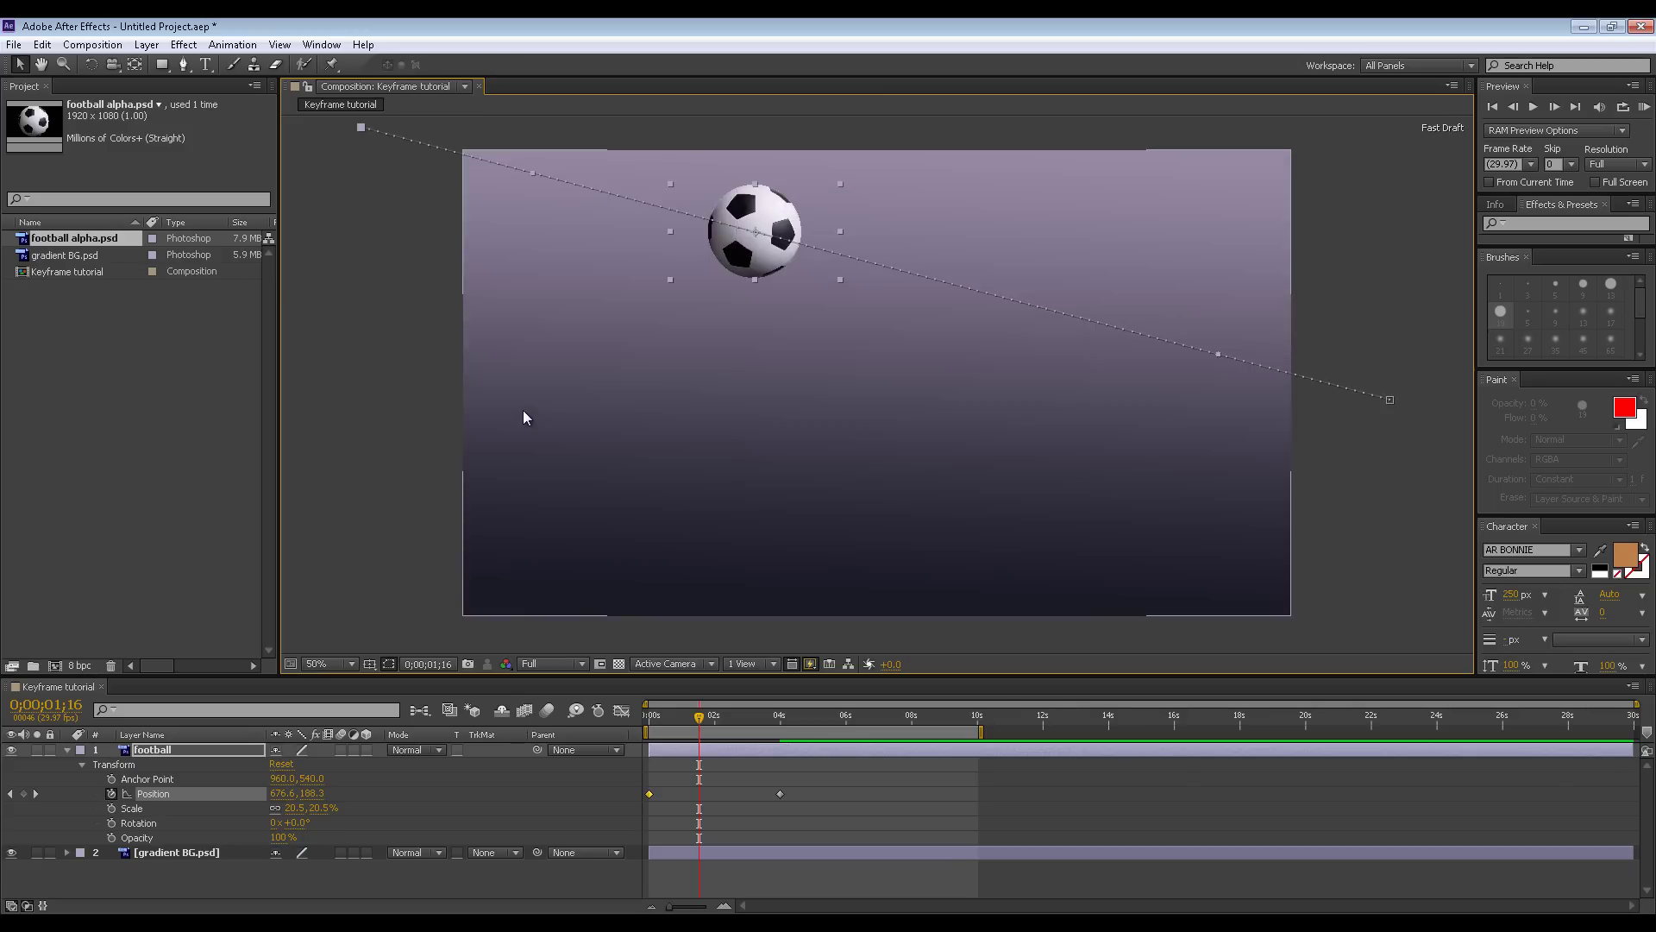
key("comma")
key("comma")
key("comma")
key("comma")
key("comma")
key("comma")
key("comma")
key("period")
key("period")
key("period")
key("period")
key("period")
key("period")
key("period")
key("period")
key("period")
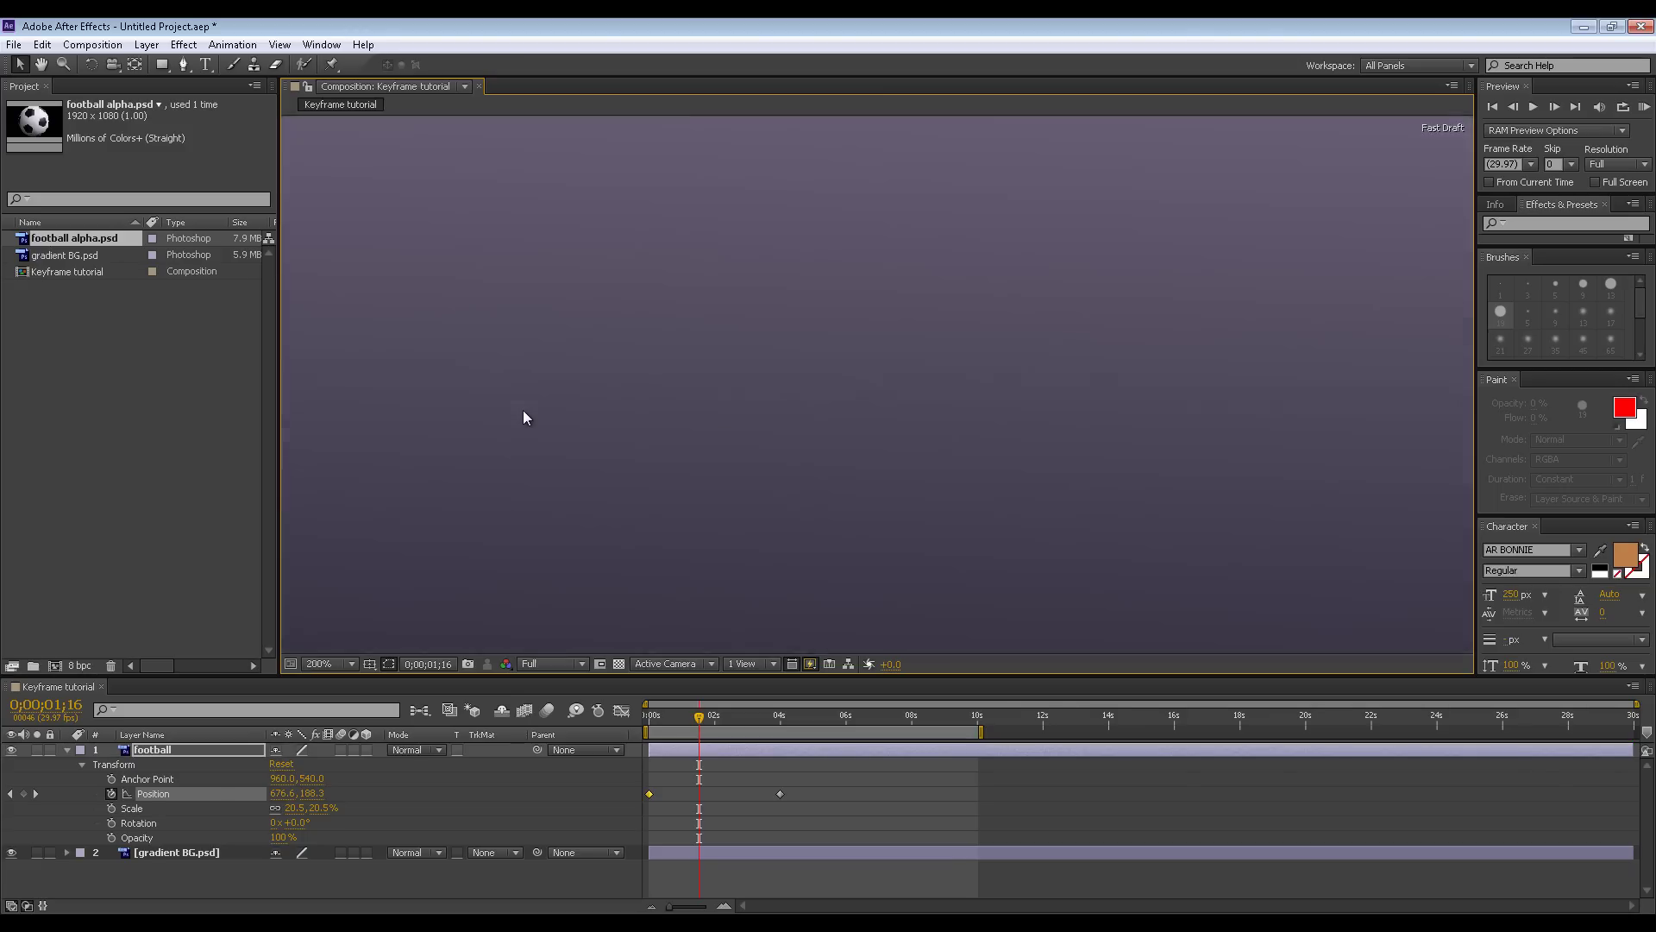
key("comma")
key("comma")
key("comma")
key("comma")
key("comma")
key("period")
key("period")
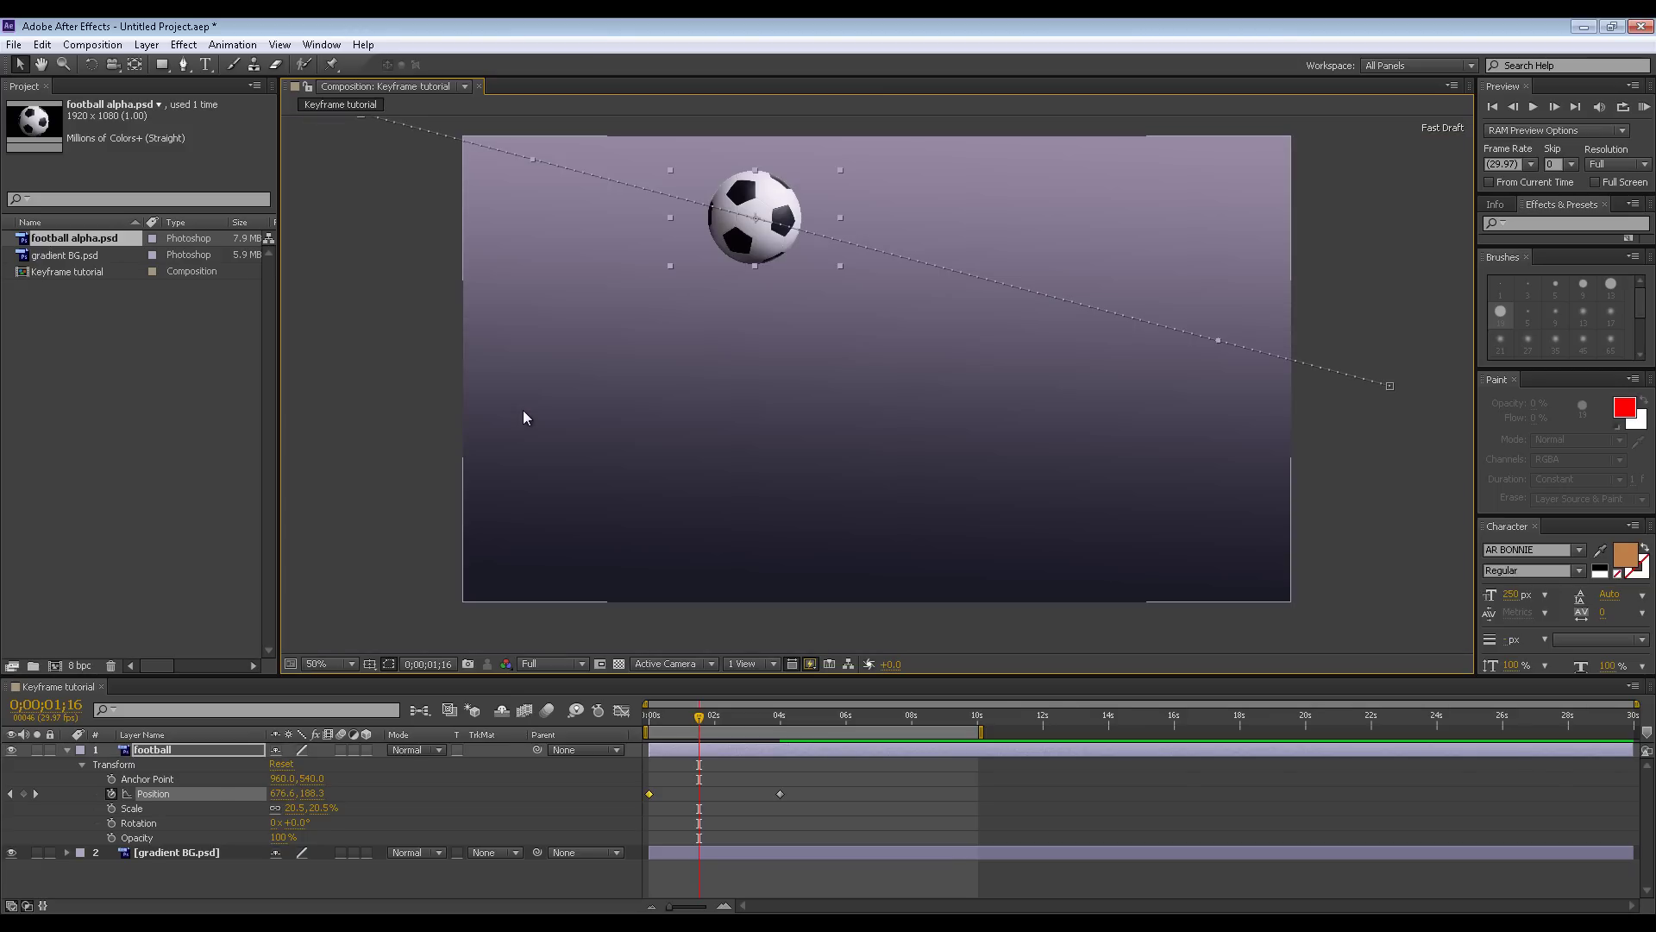
key("comma")
key("comma")
- Pull the path's end point past the bottom-right corner and preview the diagonal roll
key("period")
key("comma")
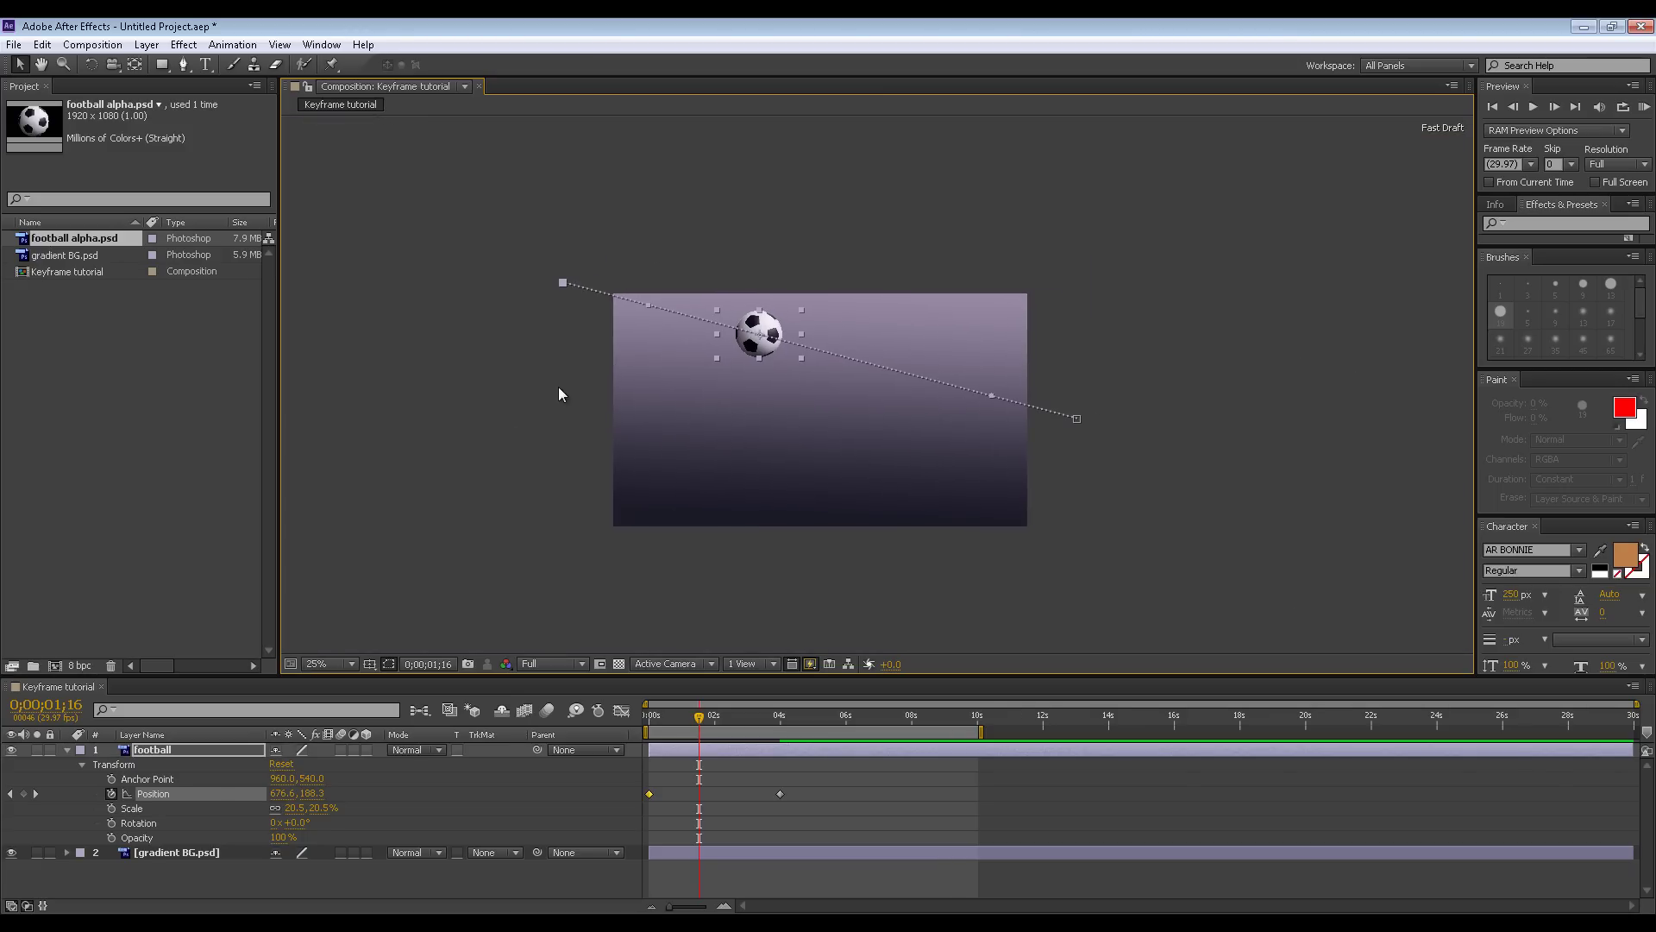
left_click_drag(559, 395, 485, 399)
key("period")
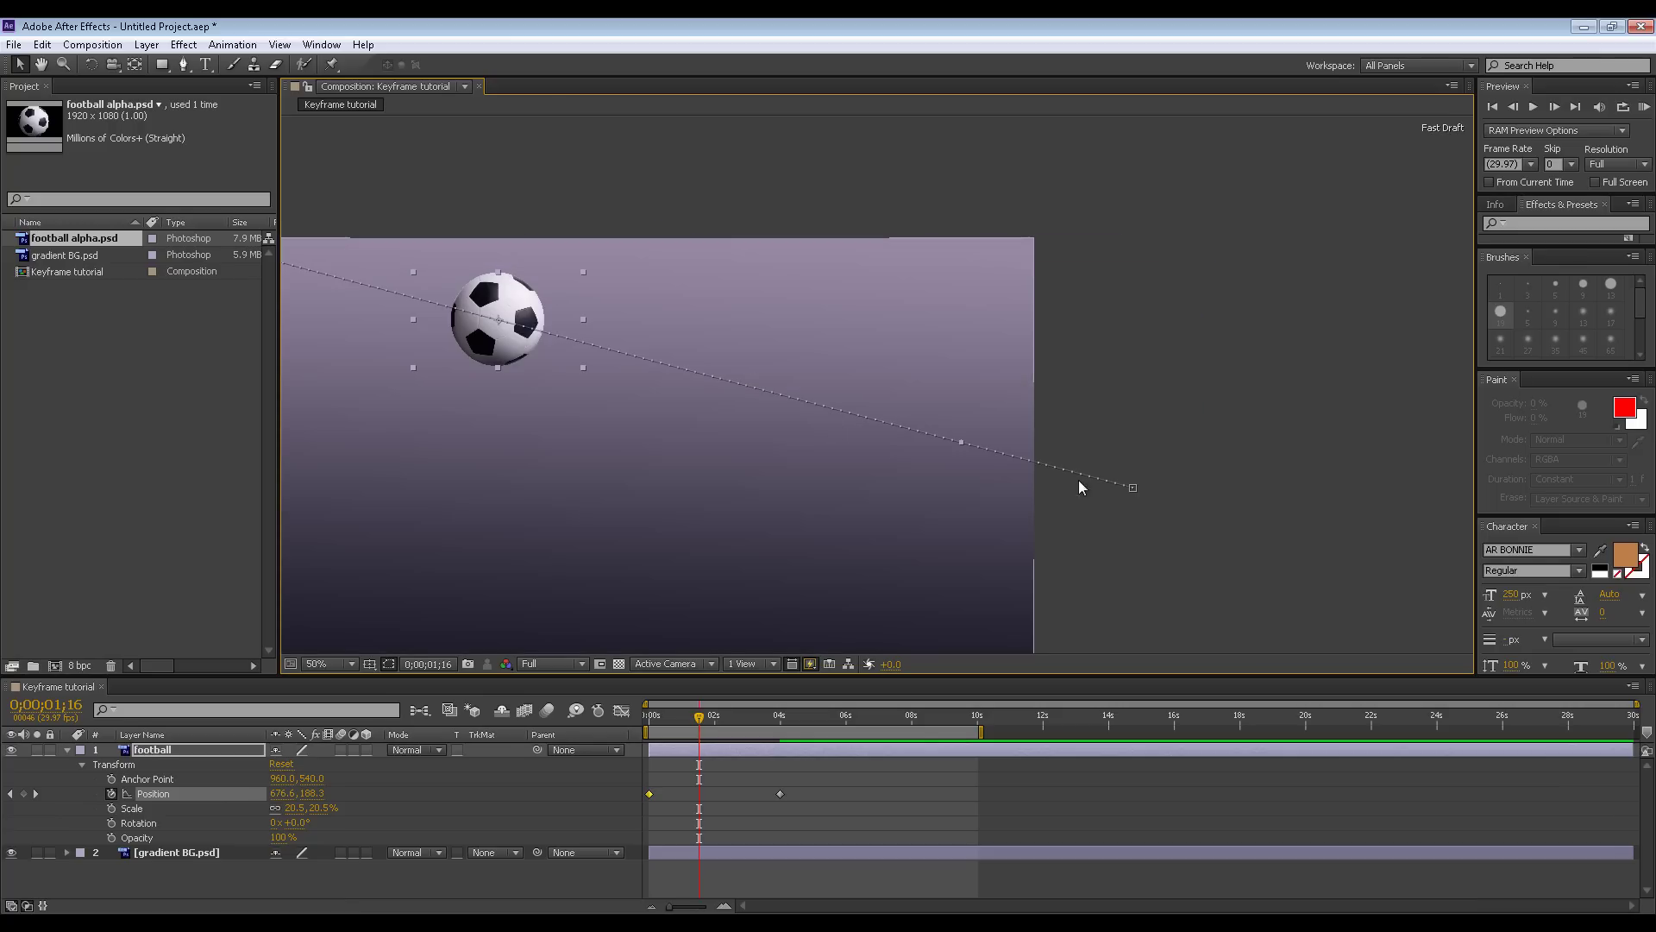
key("comma")
left_click_drag(1042, 469, 1057, 518)
key("period")
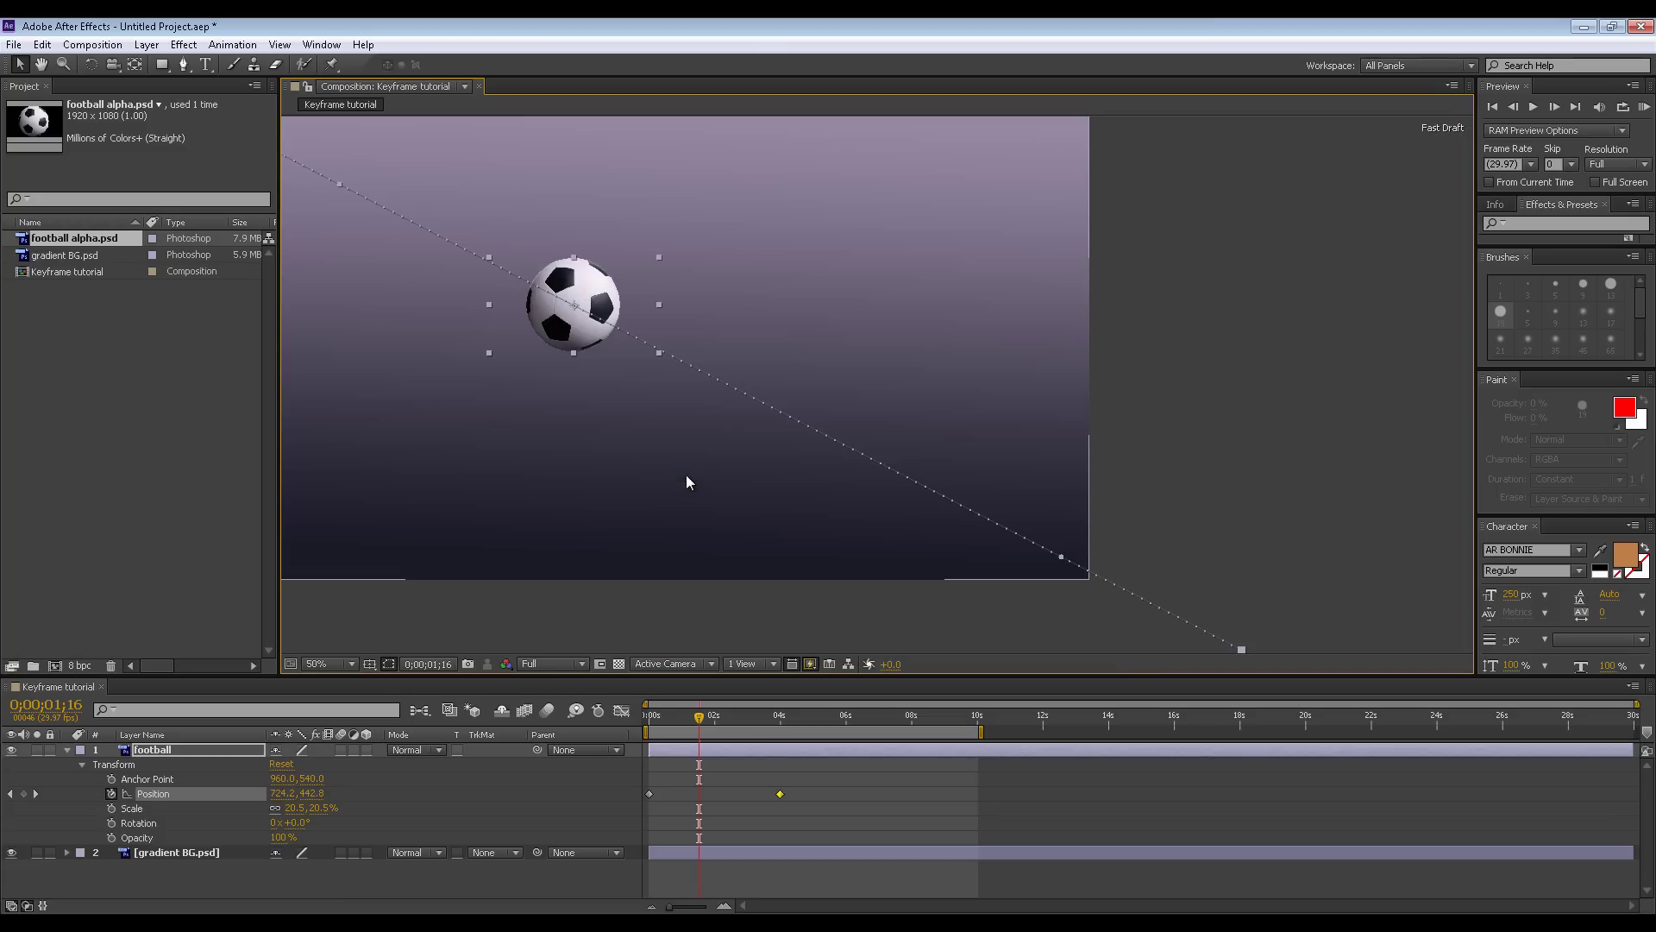
left_click_drag(692, 480, 949, 542)
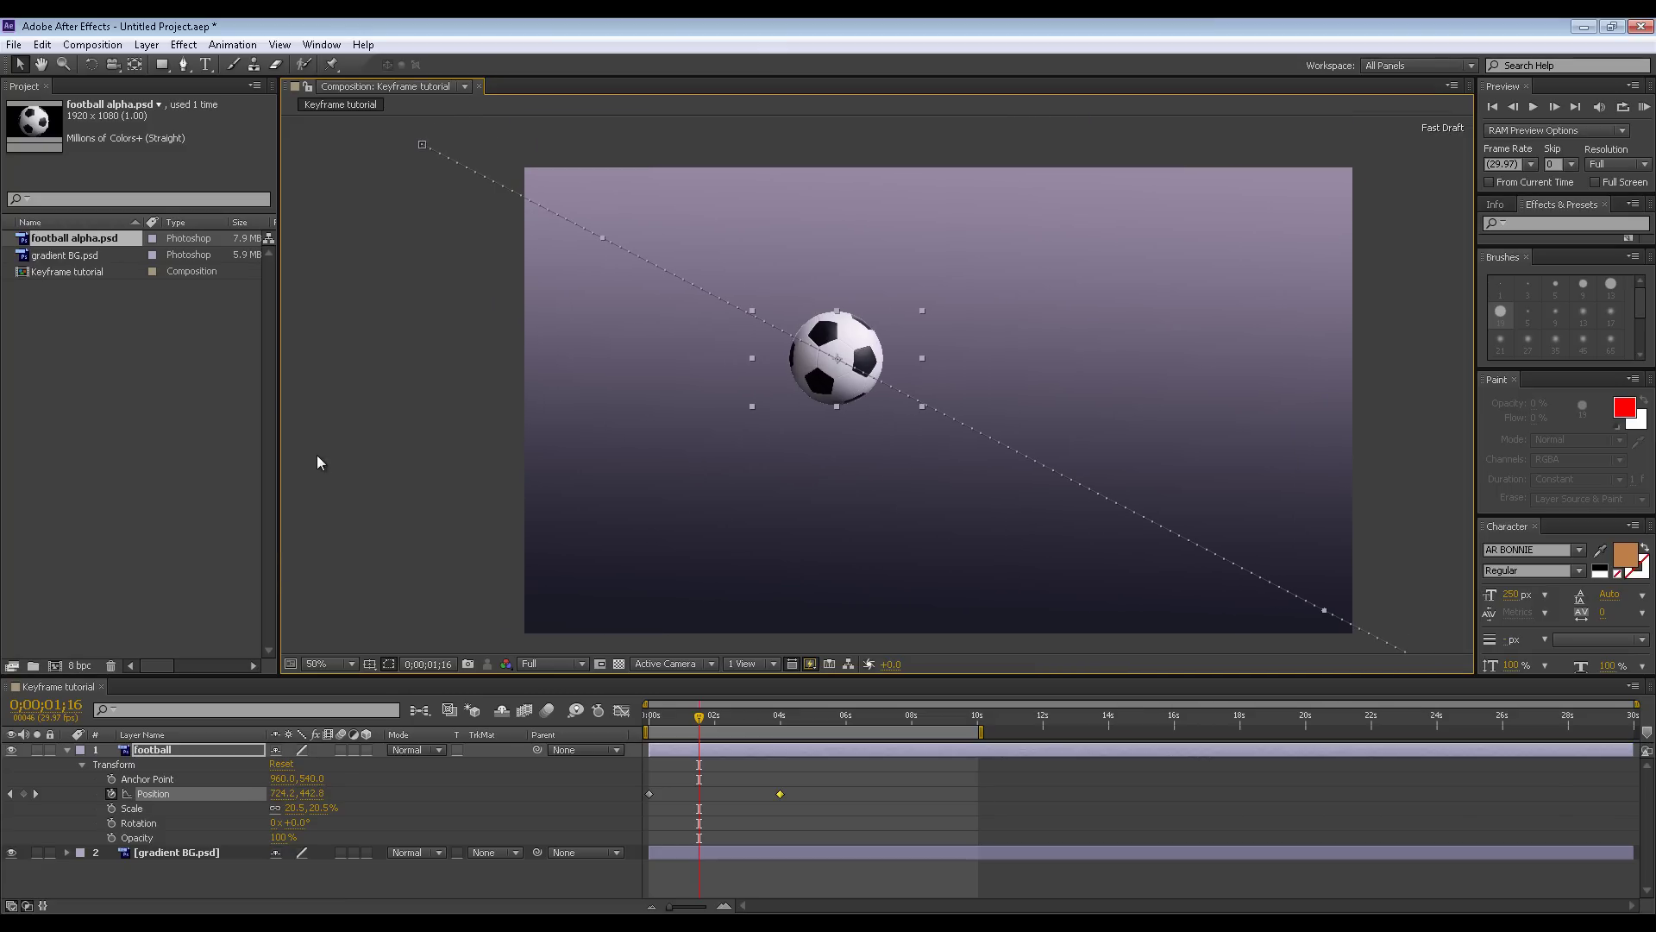
left_click_drag(700, 717, 624, 721)
key("space")
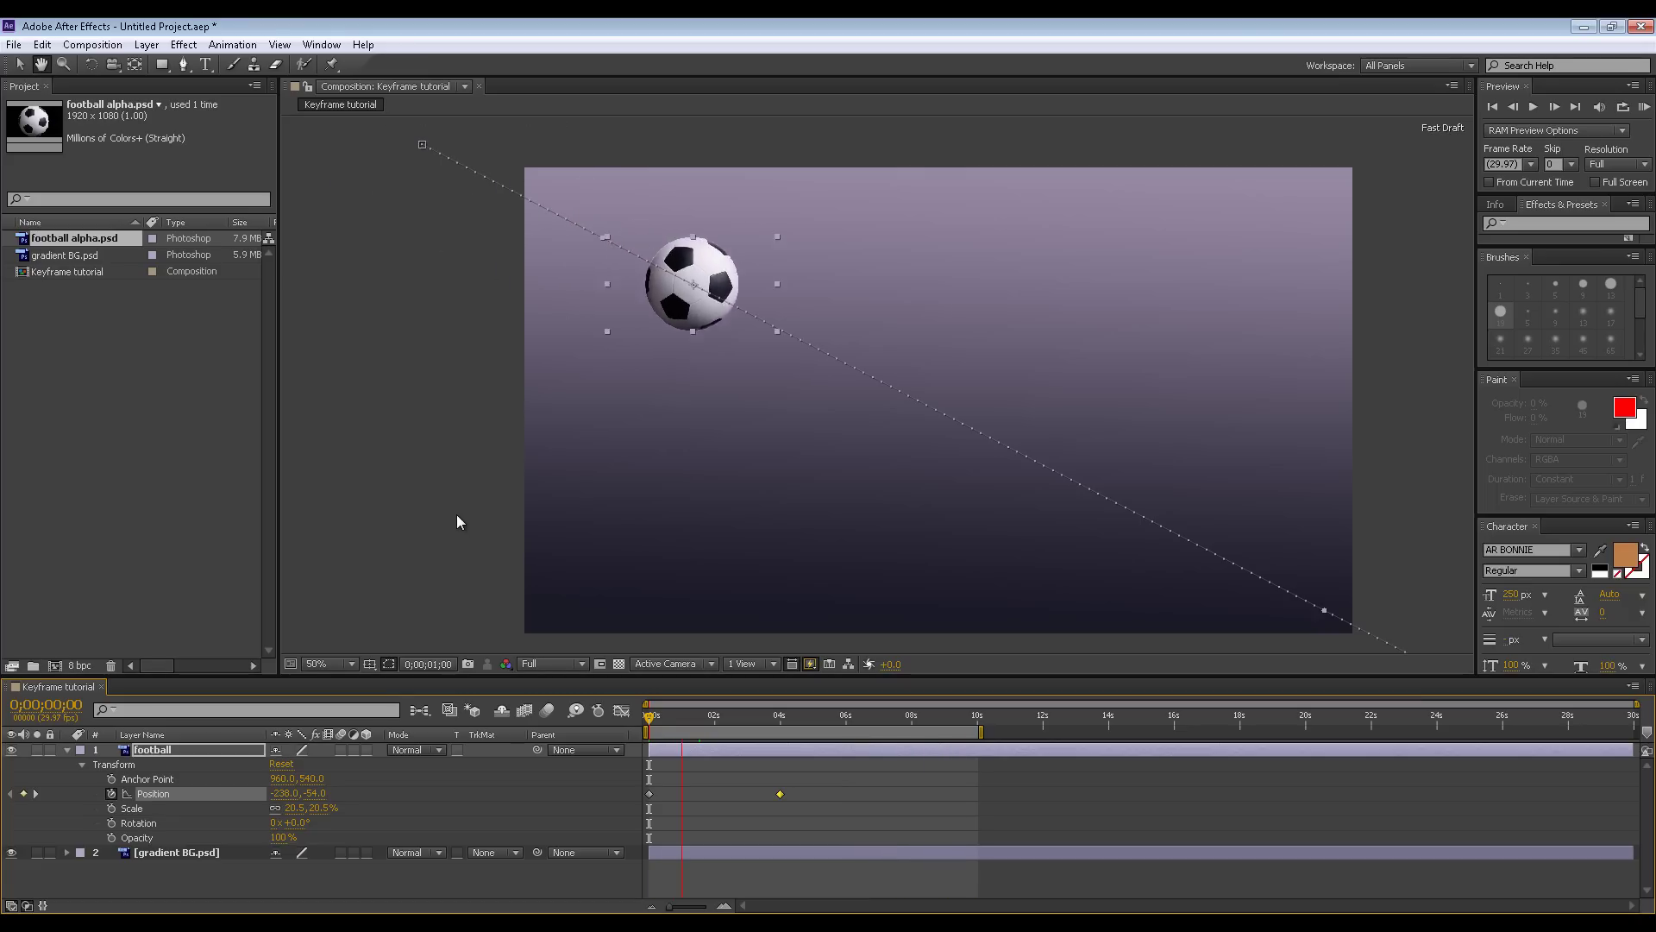
- Drag both motion-path ends toward the vertical middle to level the ball's path
key("space")
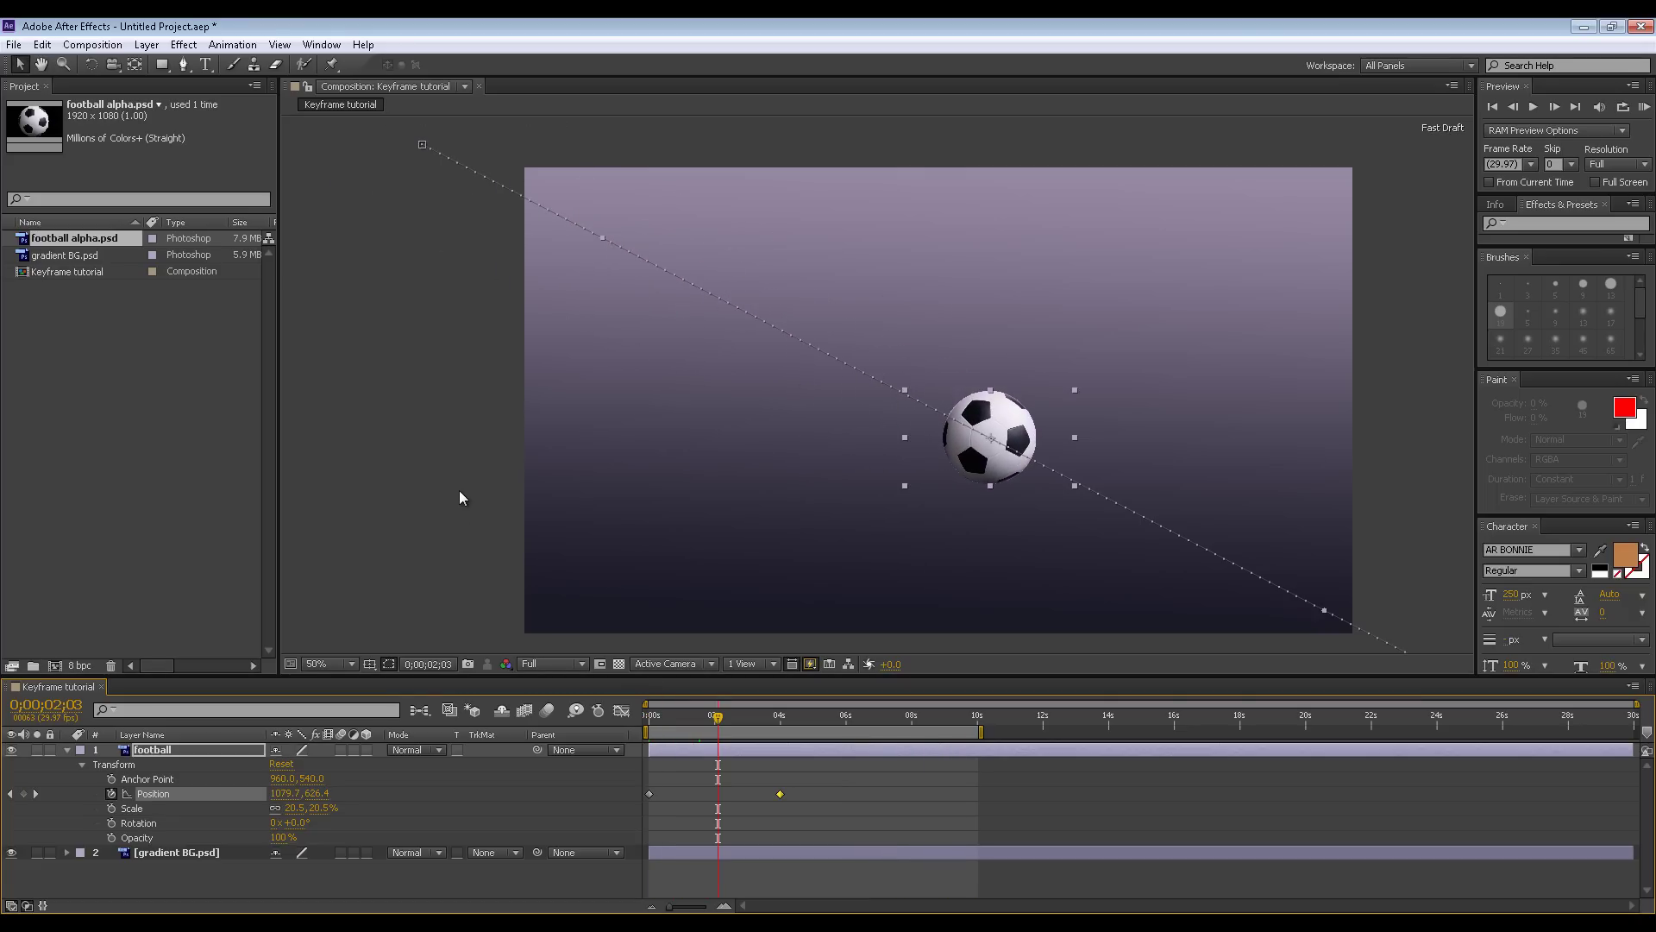
key("comma")
left_click_drag(651, 272, 621, 372)
left_click_drag(1192, 546, 1188, 382)
- Fine-tune both ends so the start keyframe reads -374, 490, then return to 0s
key("period")
key("comma")
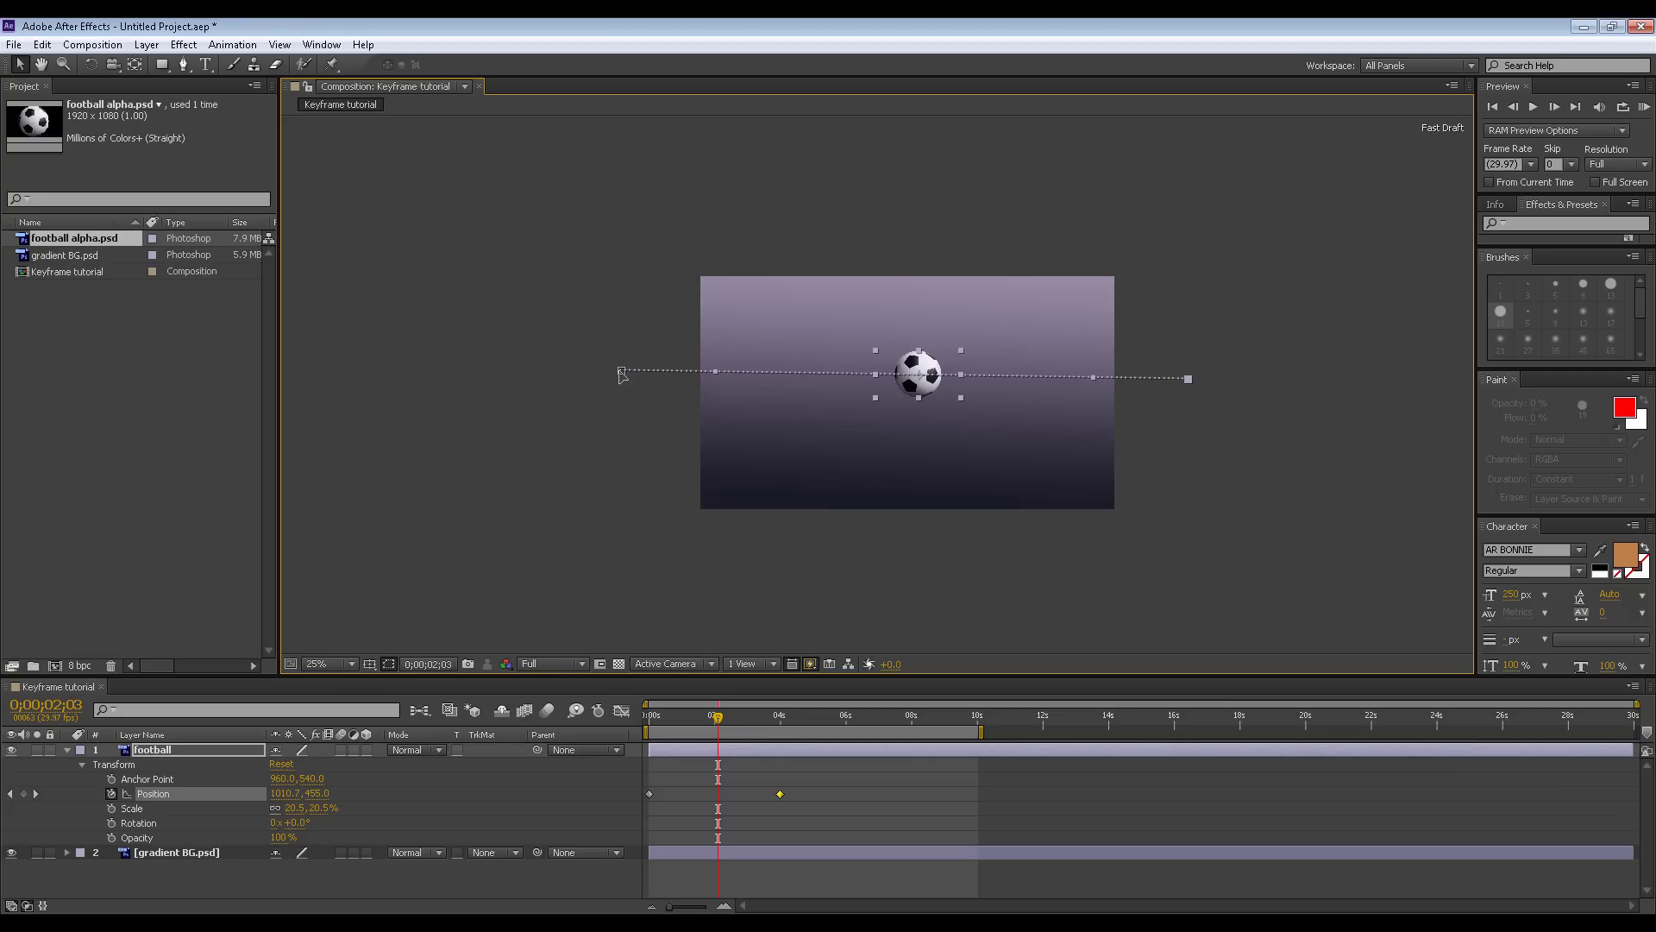
left_click_drag(621, 373, 619, 382)
left_click_drag(1188, 378, 1189, 384)
key("period")
key("comma")
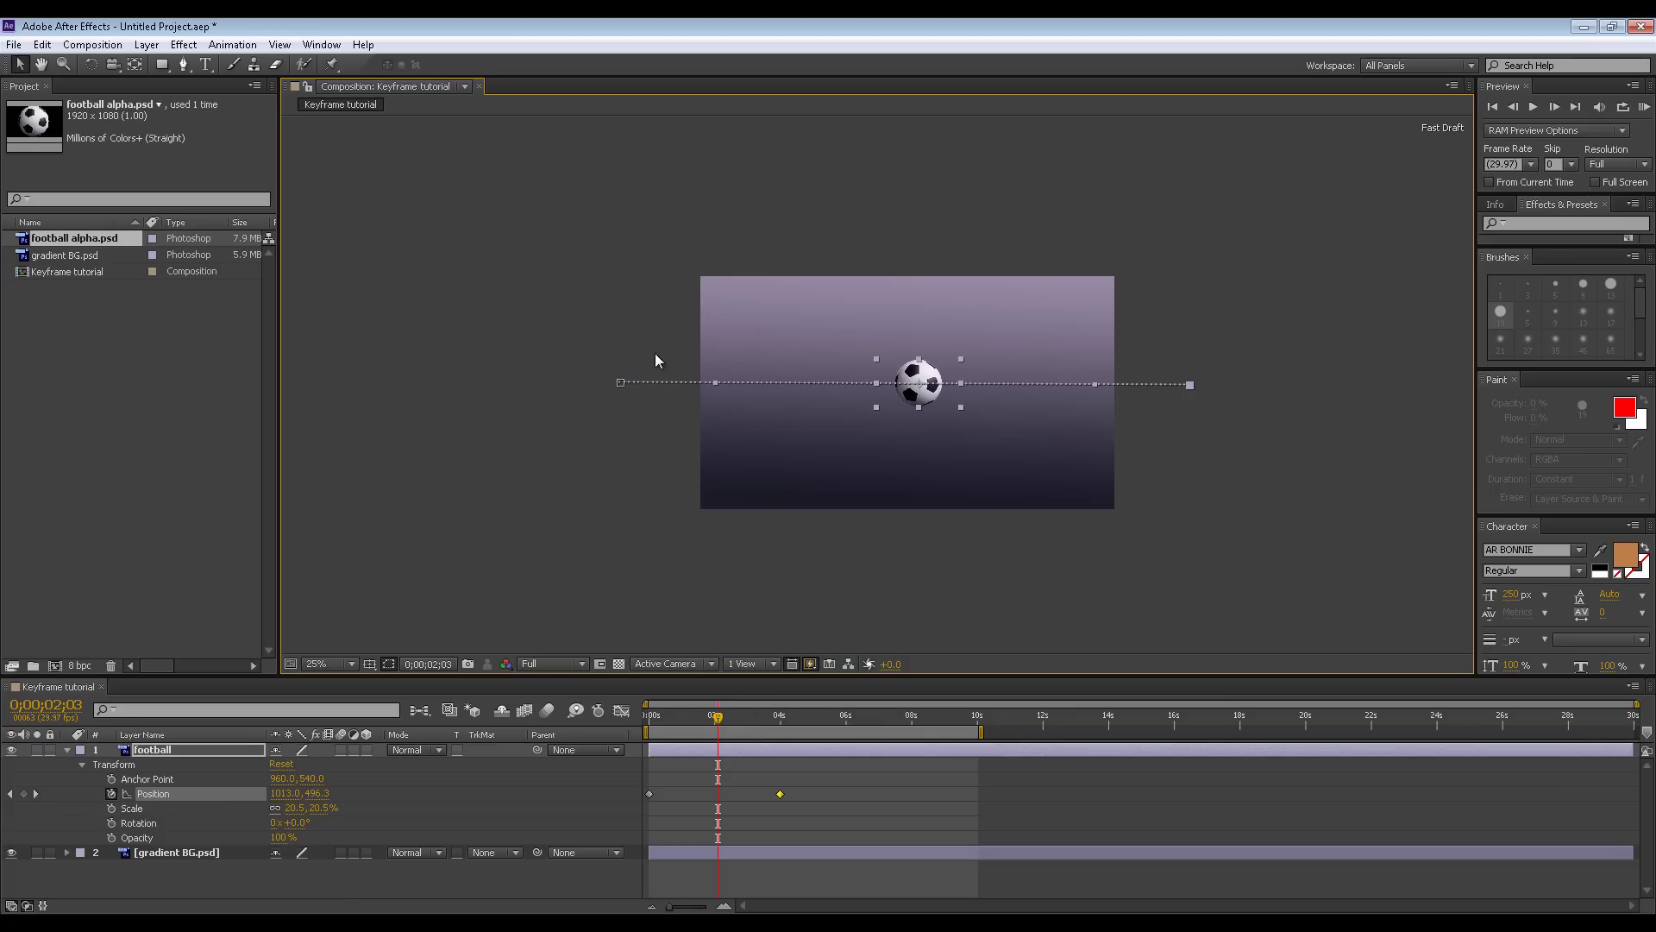
key("period")
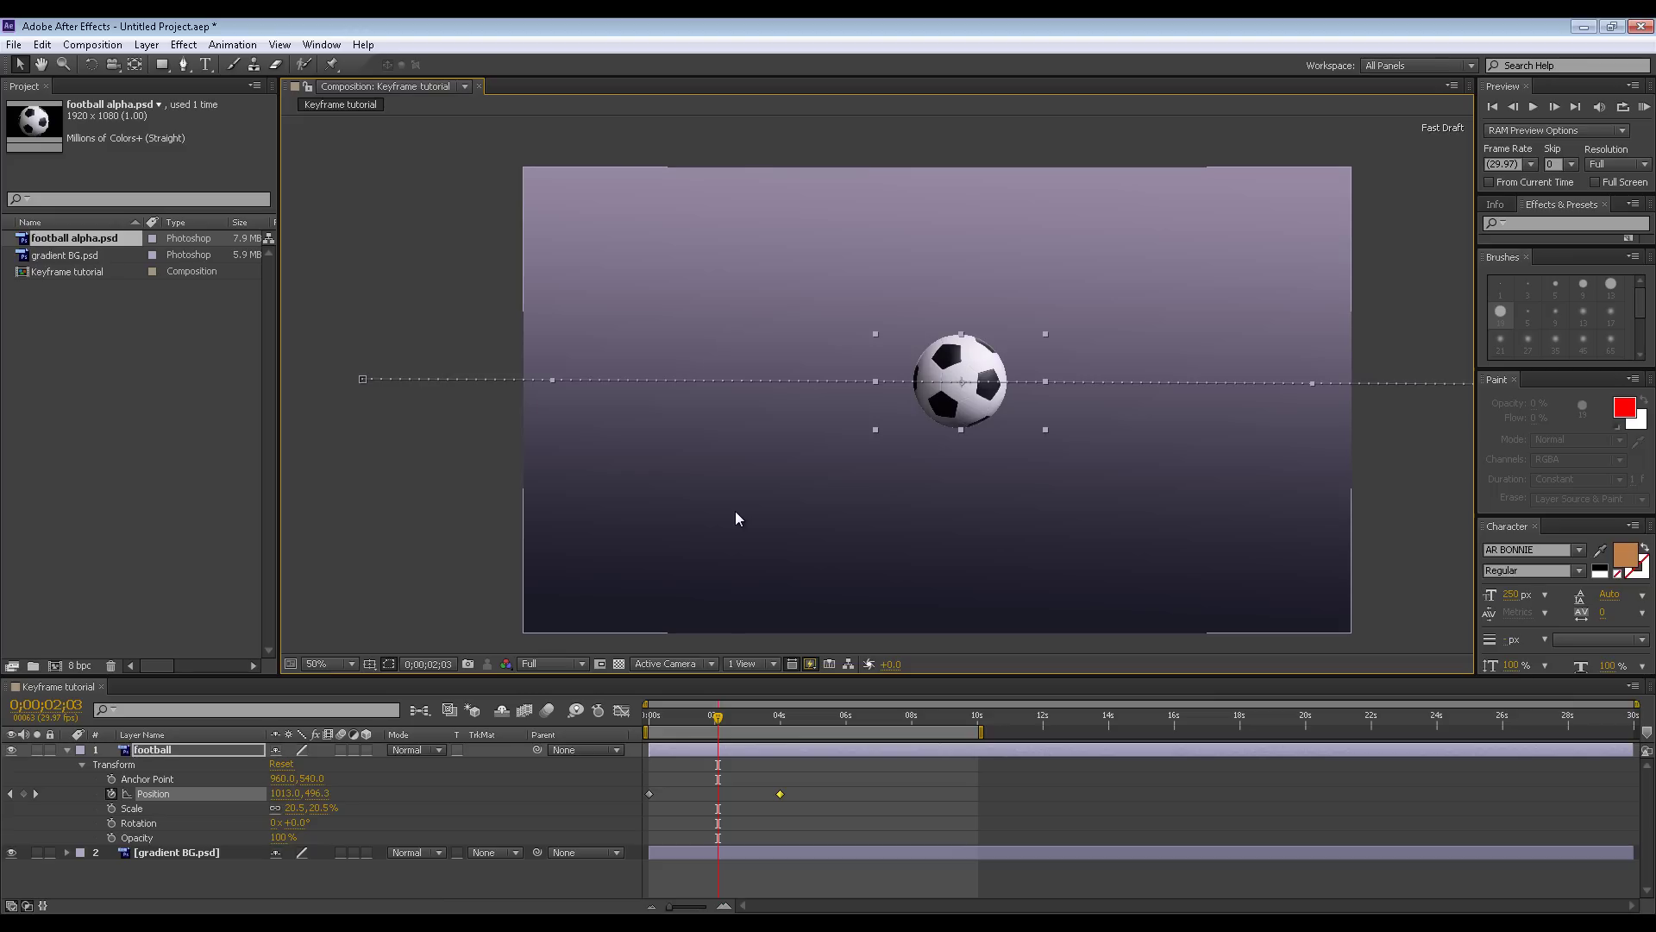
left_click_drag(716, 720, 614, 723)
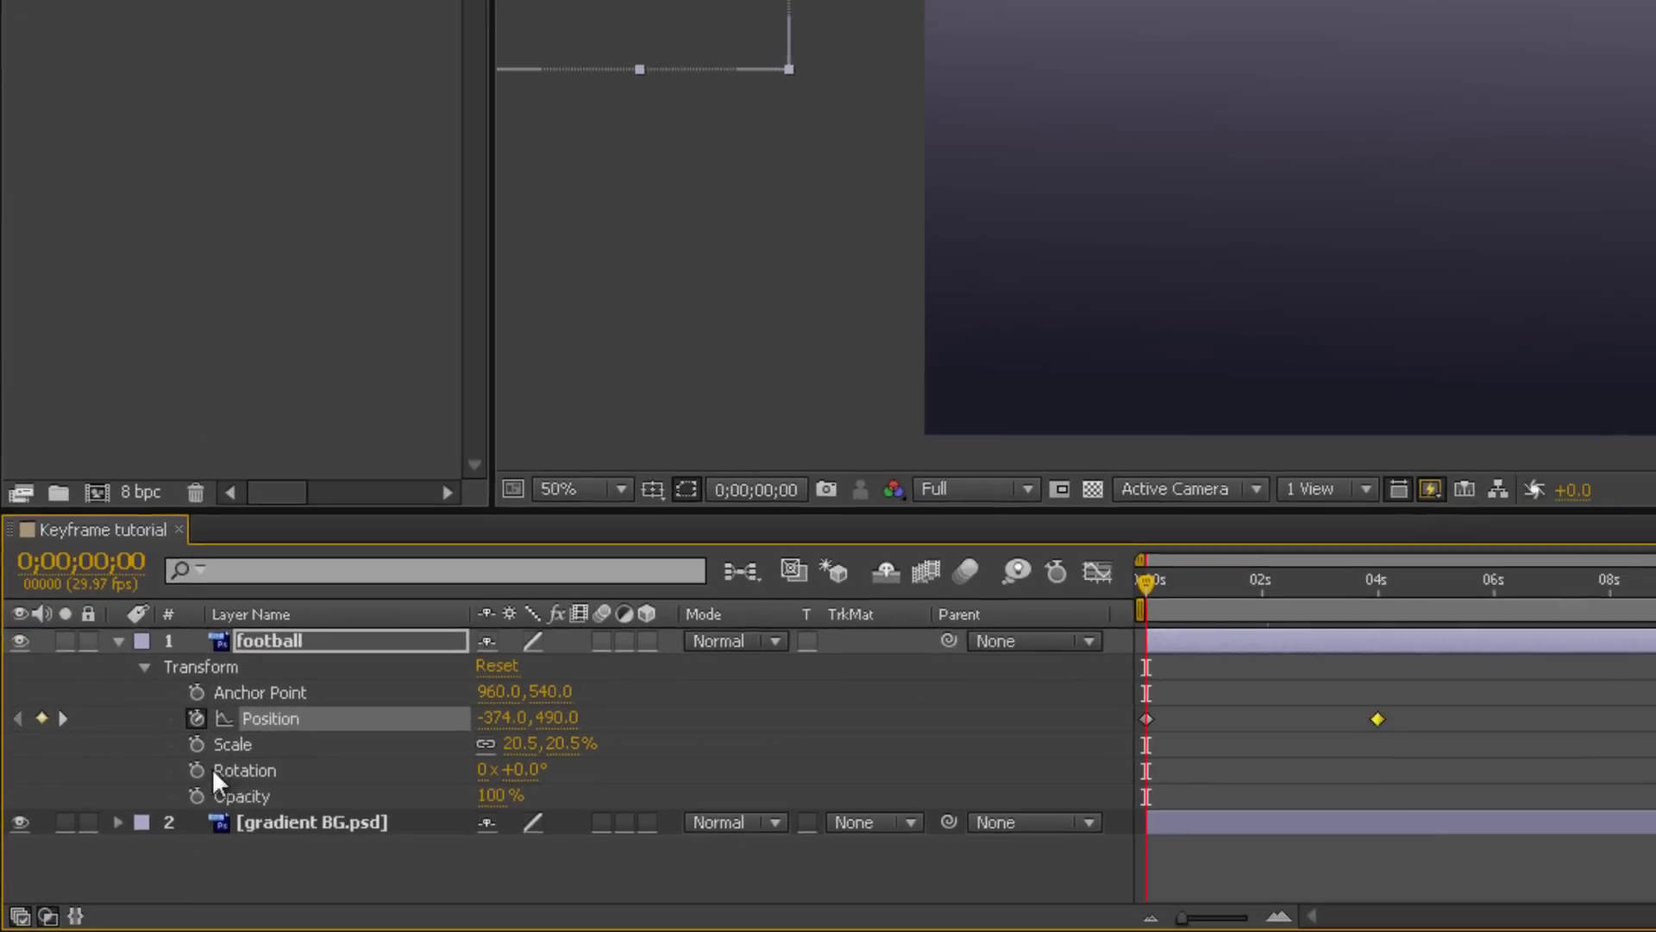
- Set a 0° Rotation keyframe on the football at 0s, then move the current time to 4 seconds
left_click(222, 749)
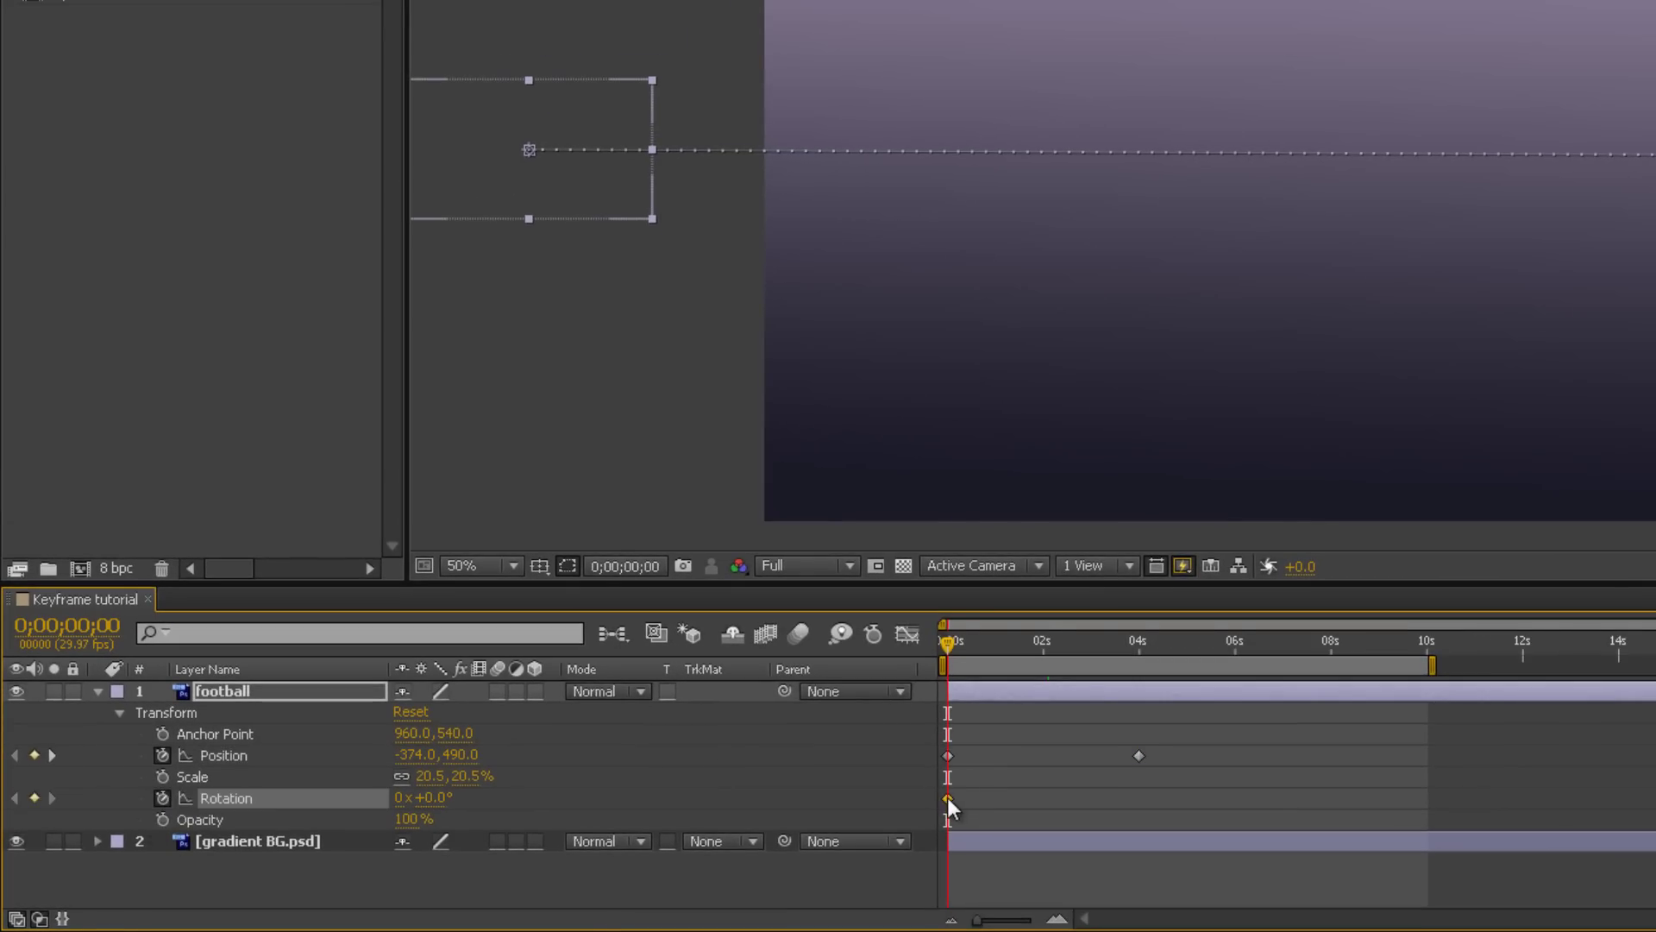
mouse_move(949, 800)
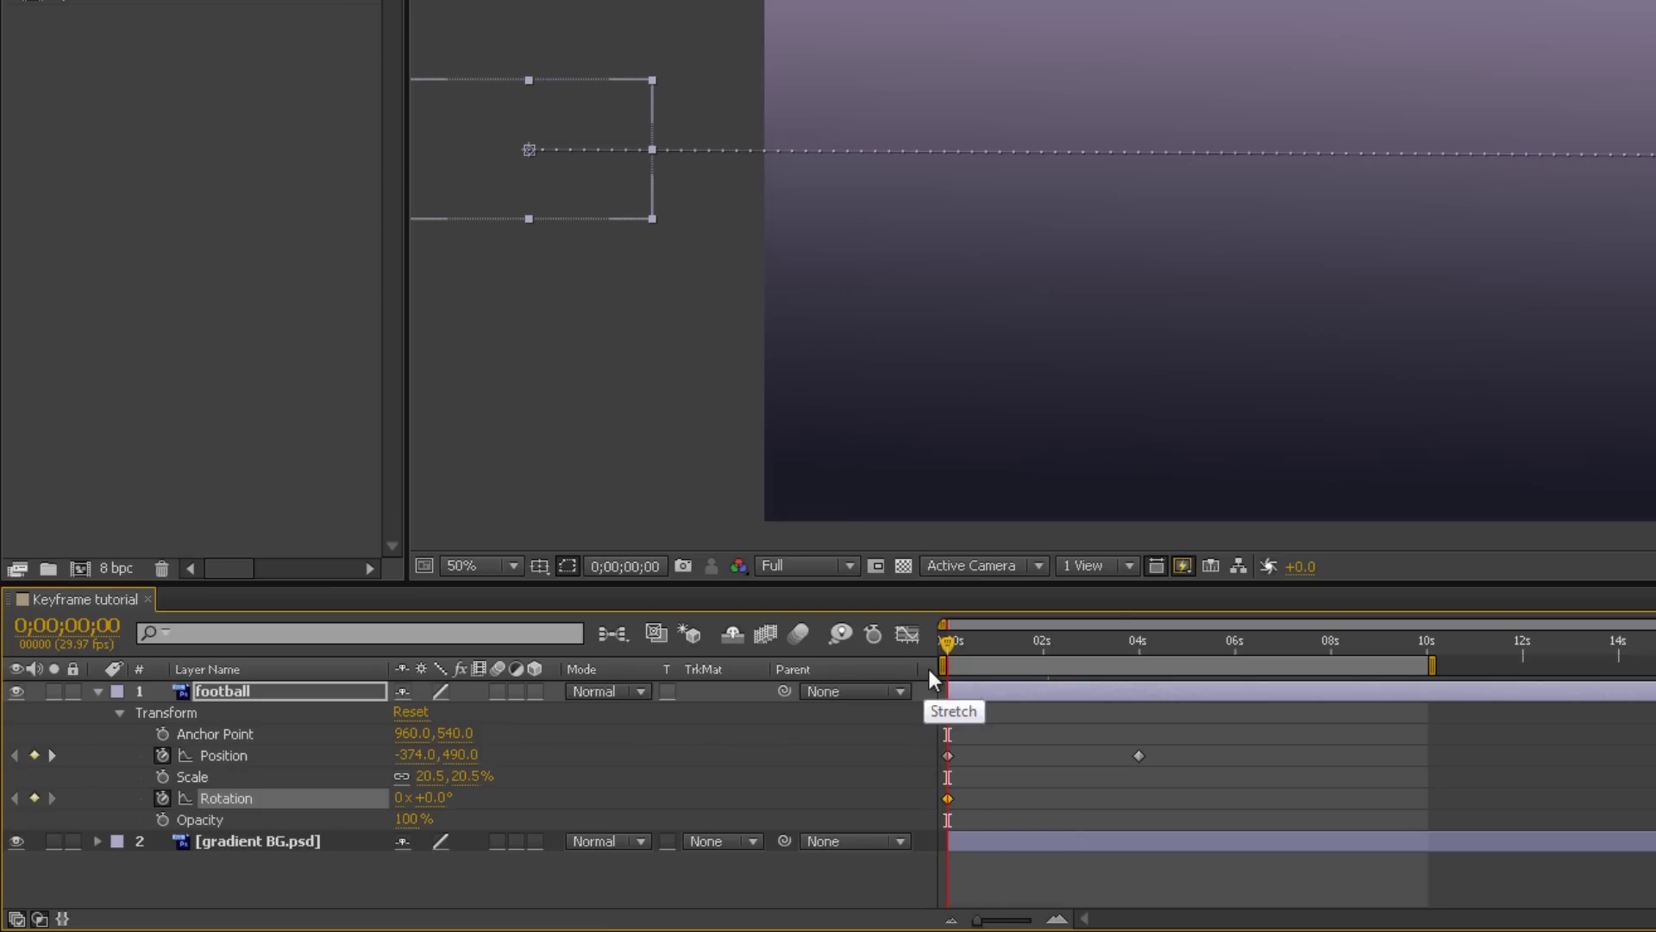
left_click_drag(950, 648, 1141, 644)
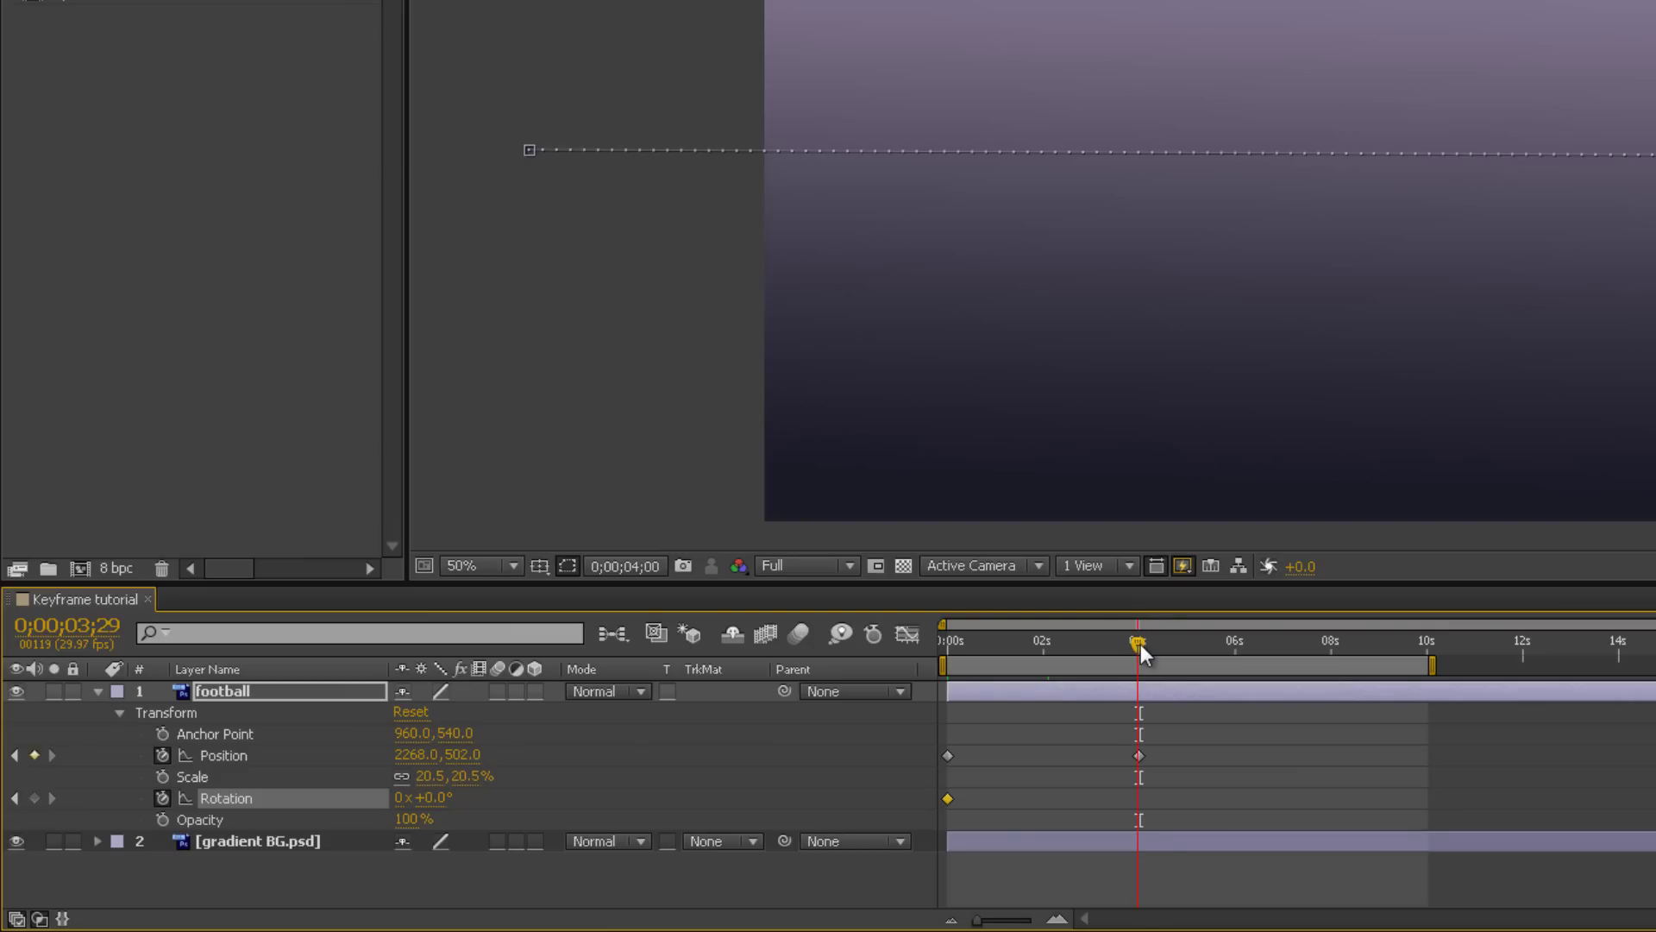
mouse_move(1143, 643)
left_mouse_down()
mouse_move(1224, 665)
mouse_move(1163, 665)
mouse_move(1233, 664)
mouse_move(1152, 660)
left_mouse_up()
mouse_move(1130, 644)
left_mouse_down()
mouse_move(1158, 645)
mouse_move(1084, 645)
mouse_move(1166, 645)
mouse_move(1092, 640)
mouse_move(1132, 640)
left_mouse_up()
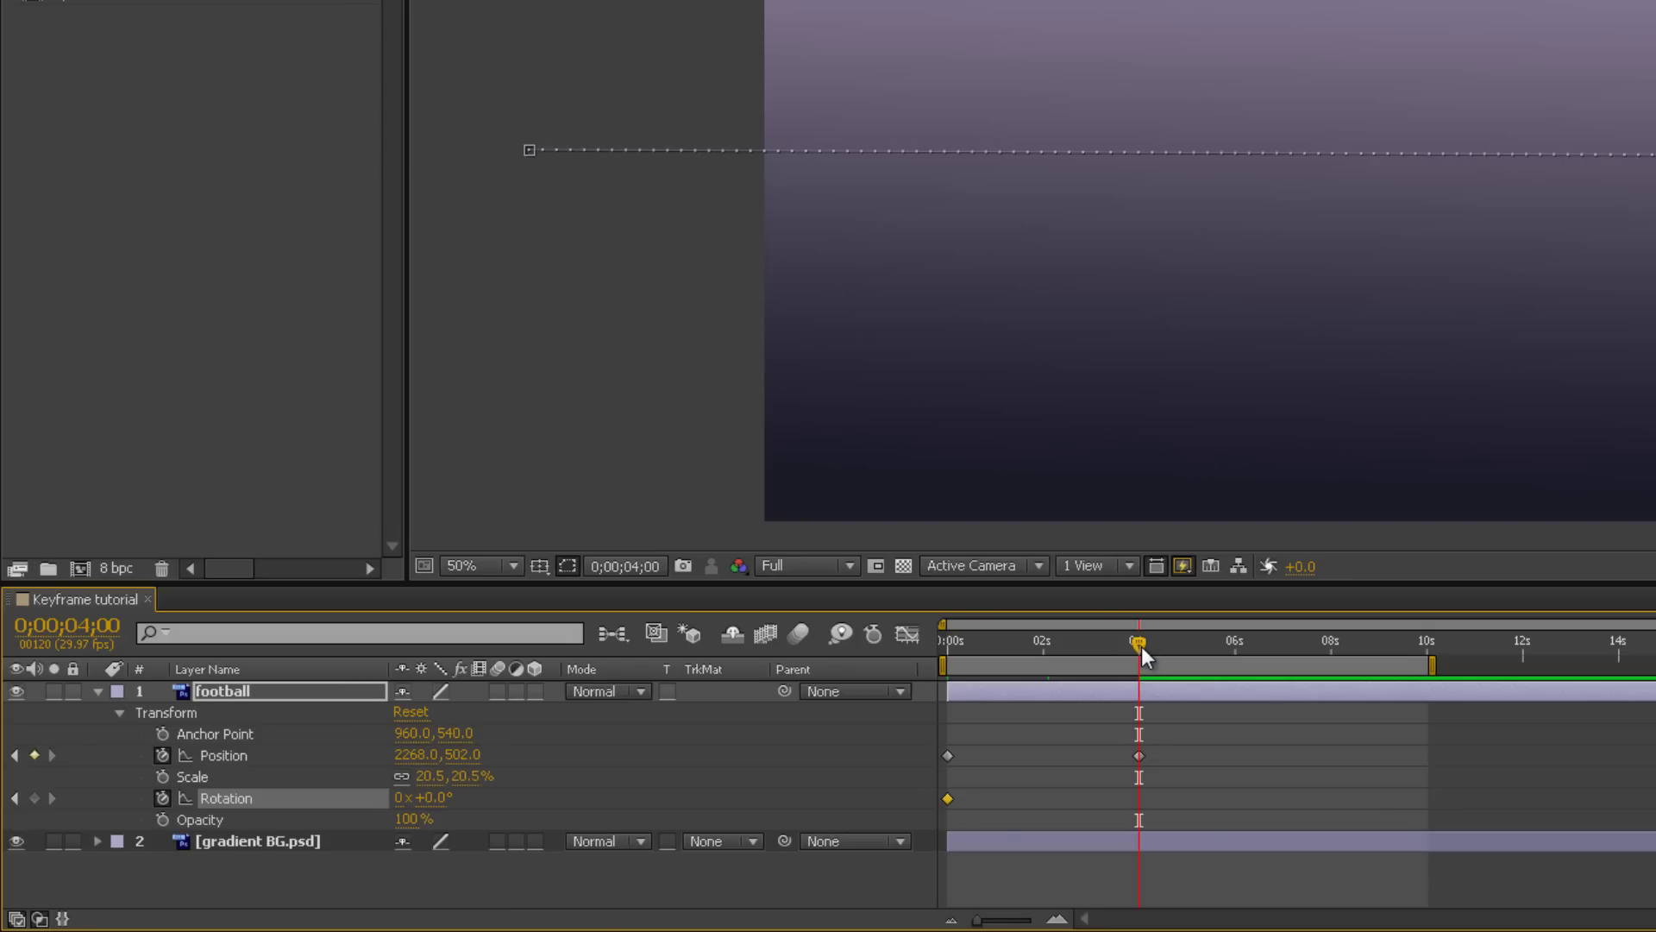
mouse_move(1141, 645)
left_mouse_down()
mouse_move(1110, 649)
mouse_move(1149, 650)
left_mouse_up()
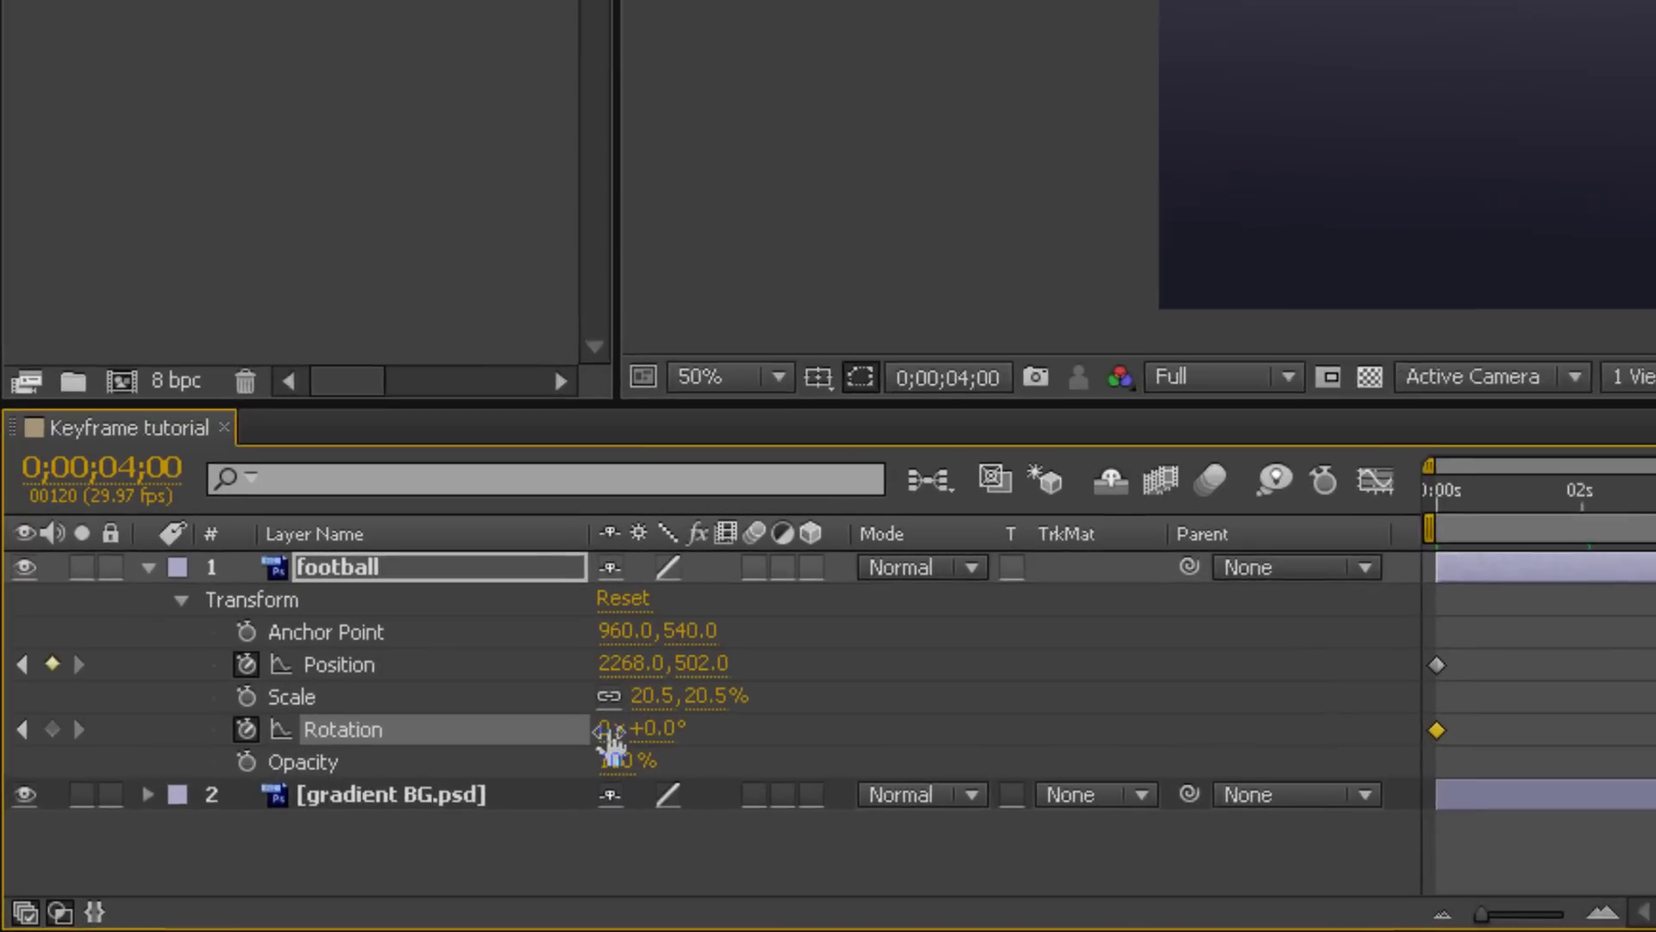
- Set the football's Rotation to 2 full revolutions at the 4-second mark
left_click(398, 798)
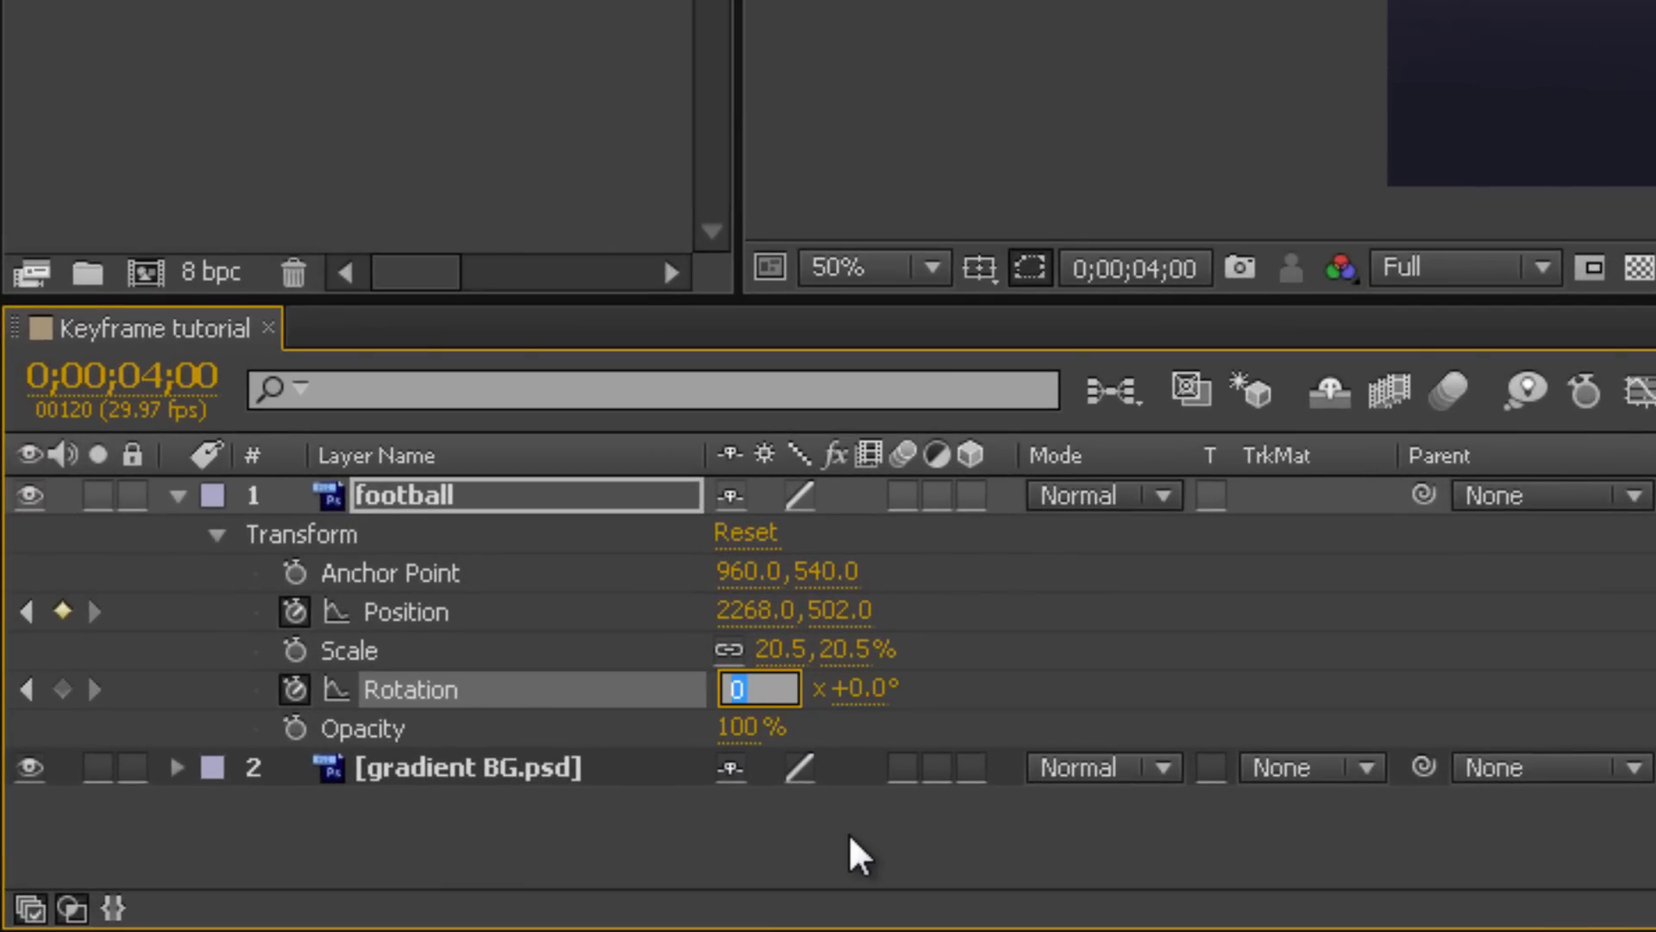
type("2")
key("Return")
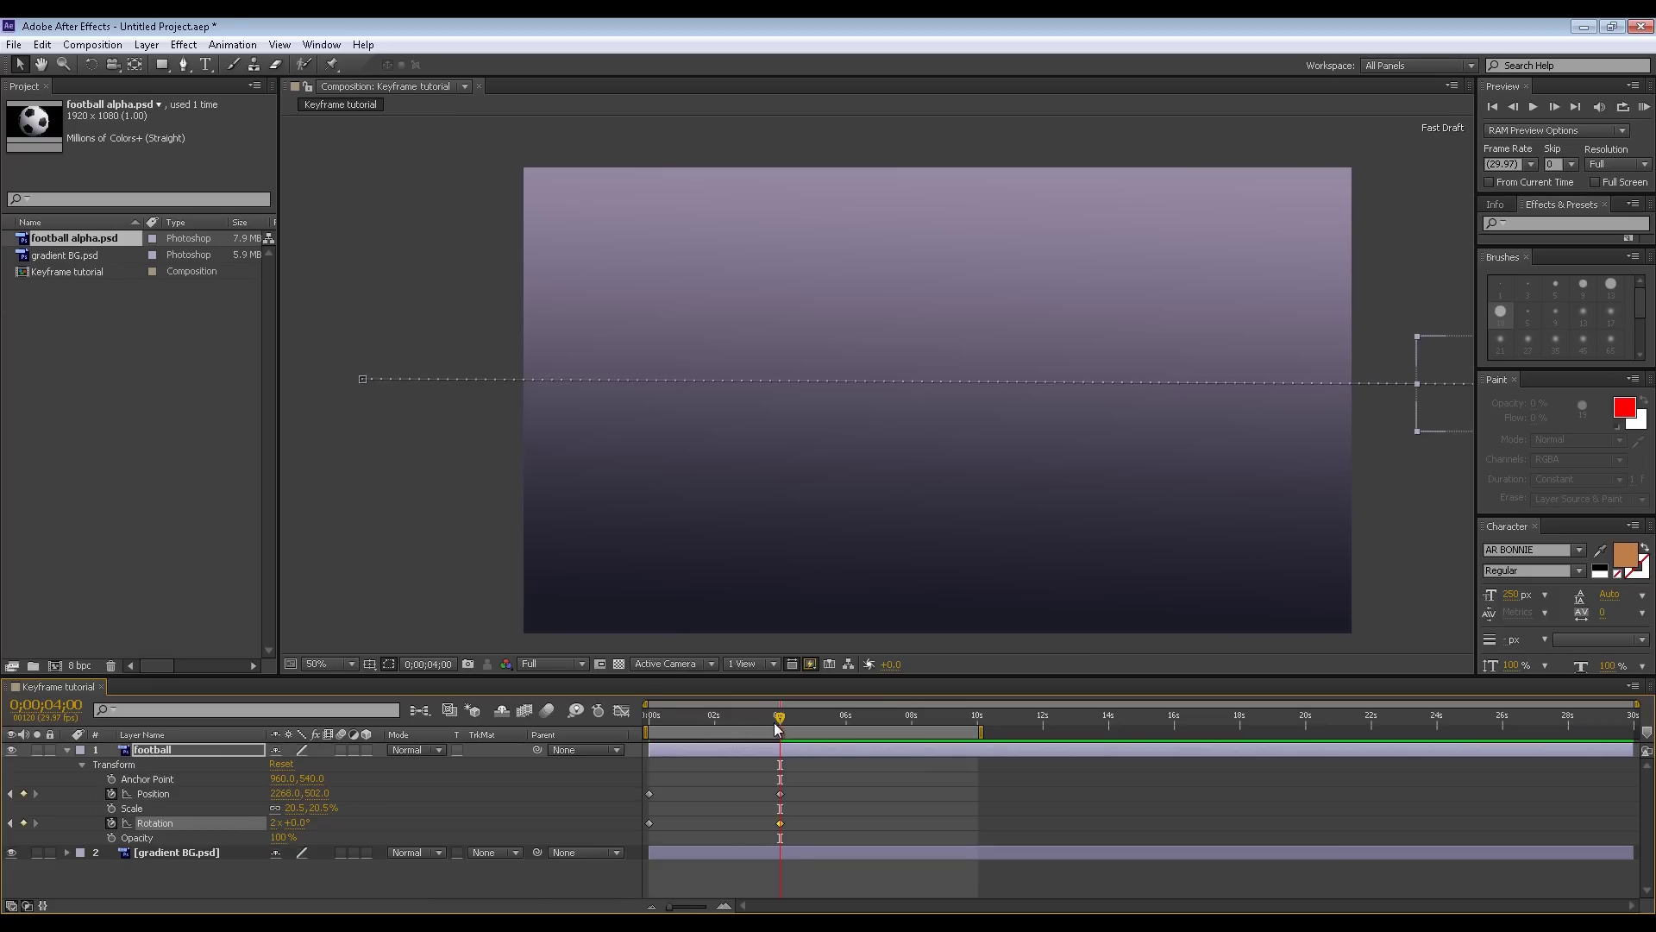
- Return to 0s, select the gradient BG layer and play the preview
left_click_drag(781, 721, 638, 711)
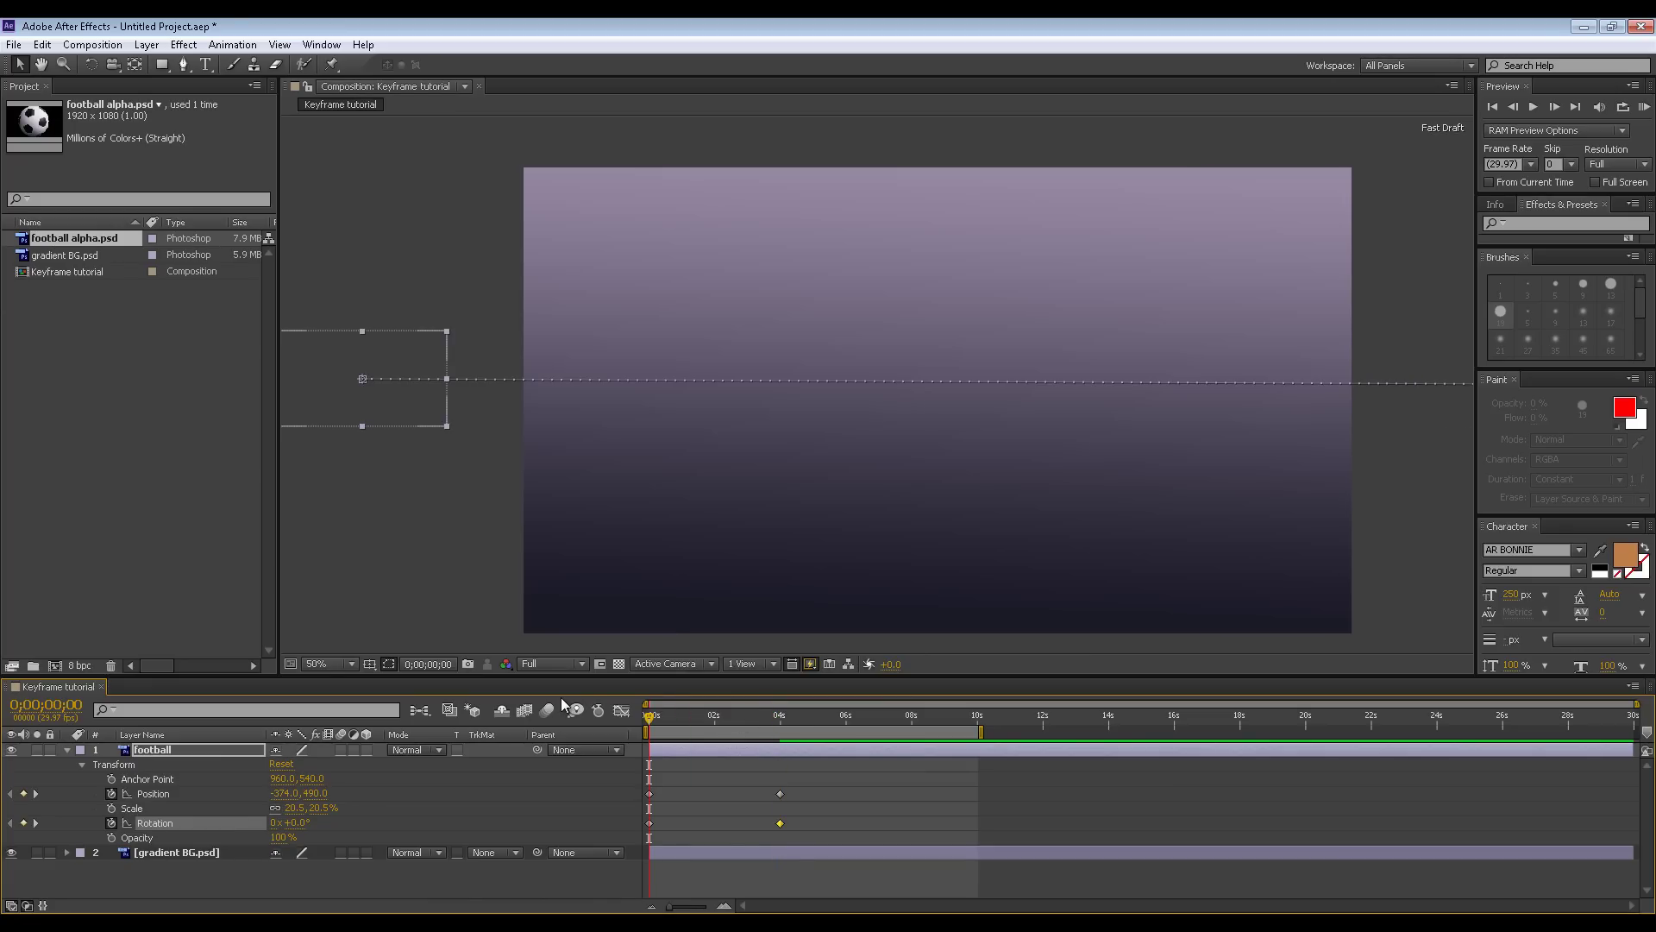
left_click(193, 850)
key("space")
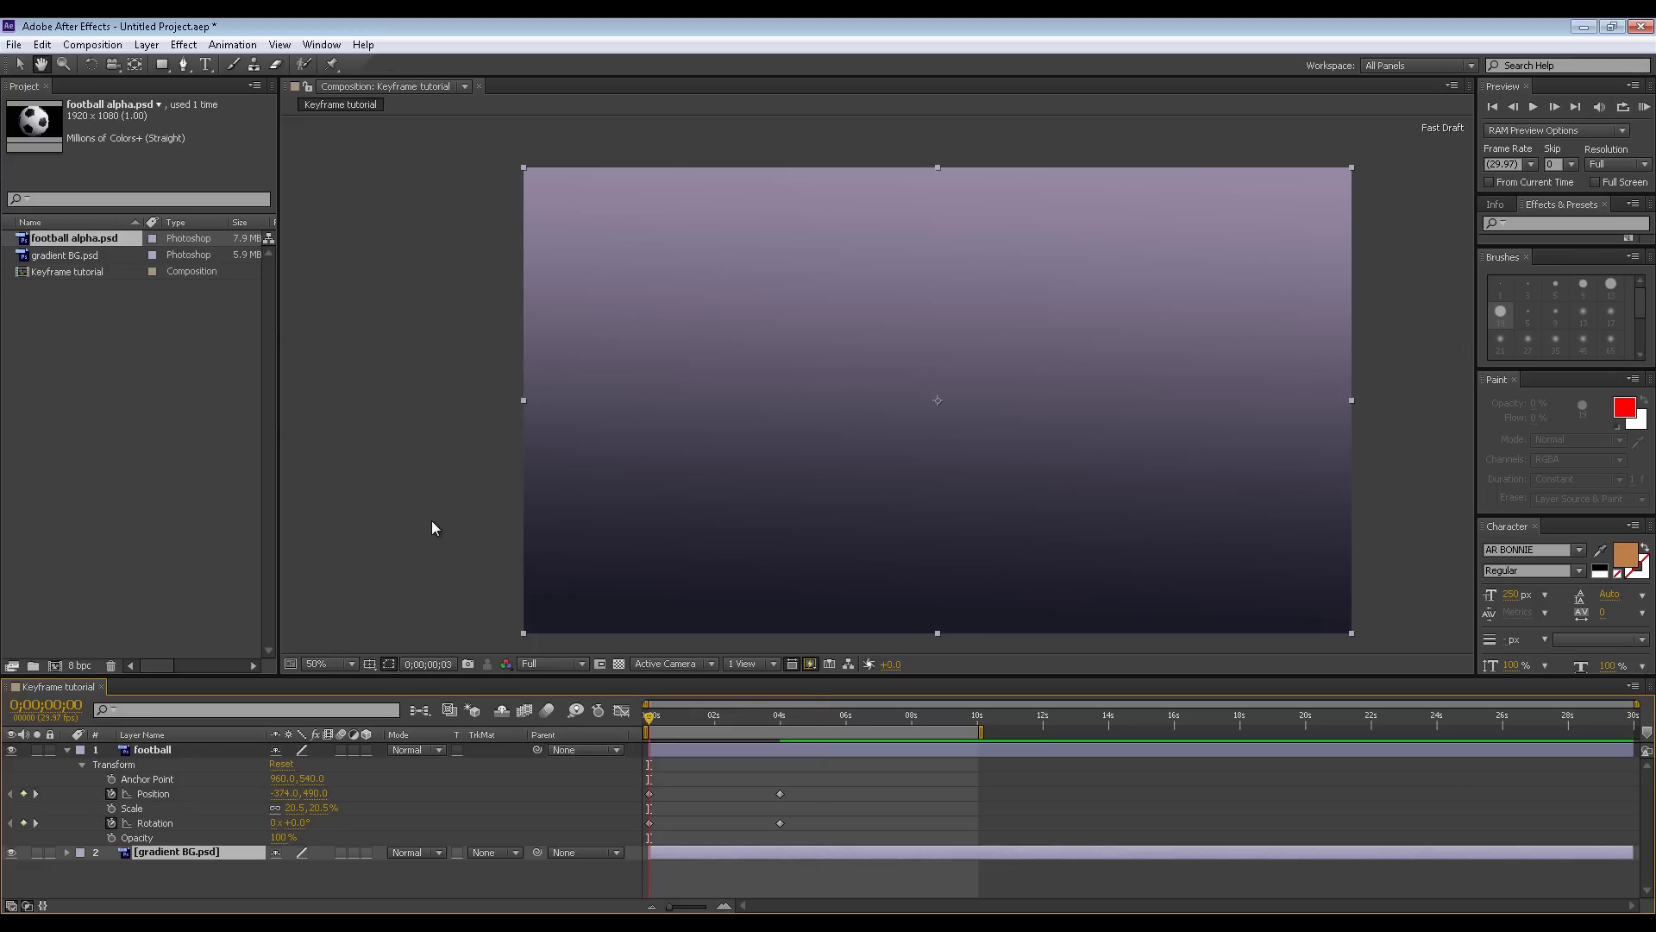
- Shorten the work area to end near 4.5 seconds and preview the shortened loop
key("space")
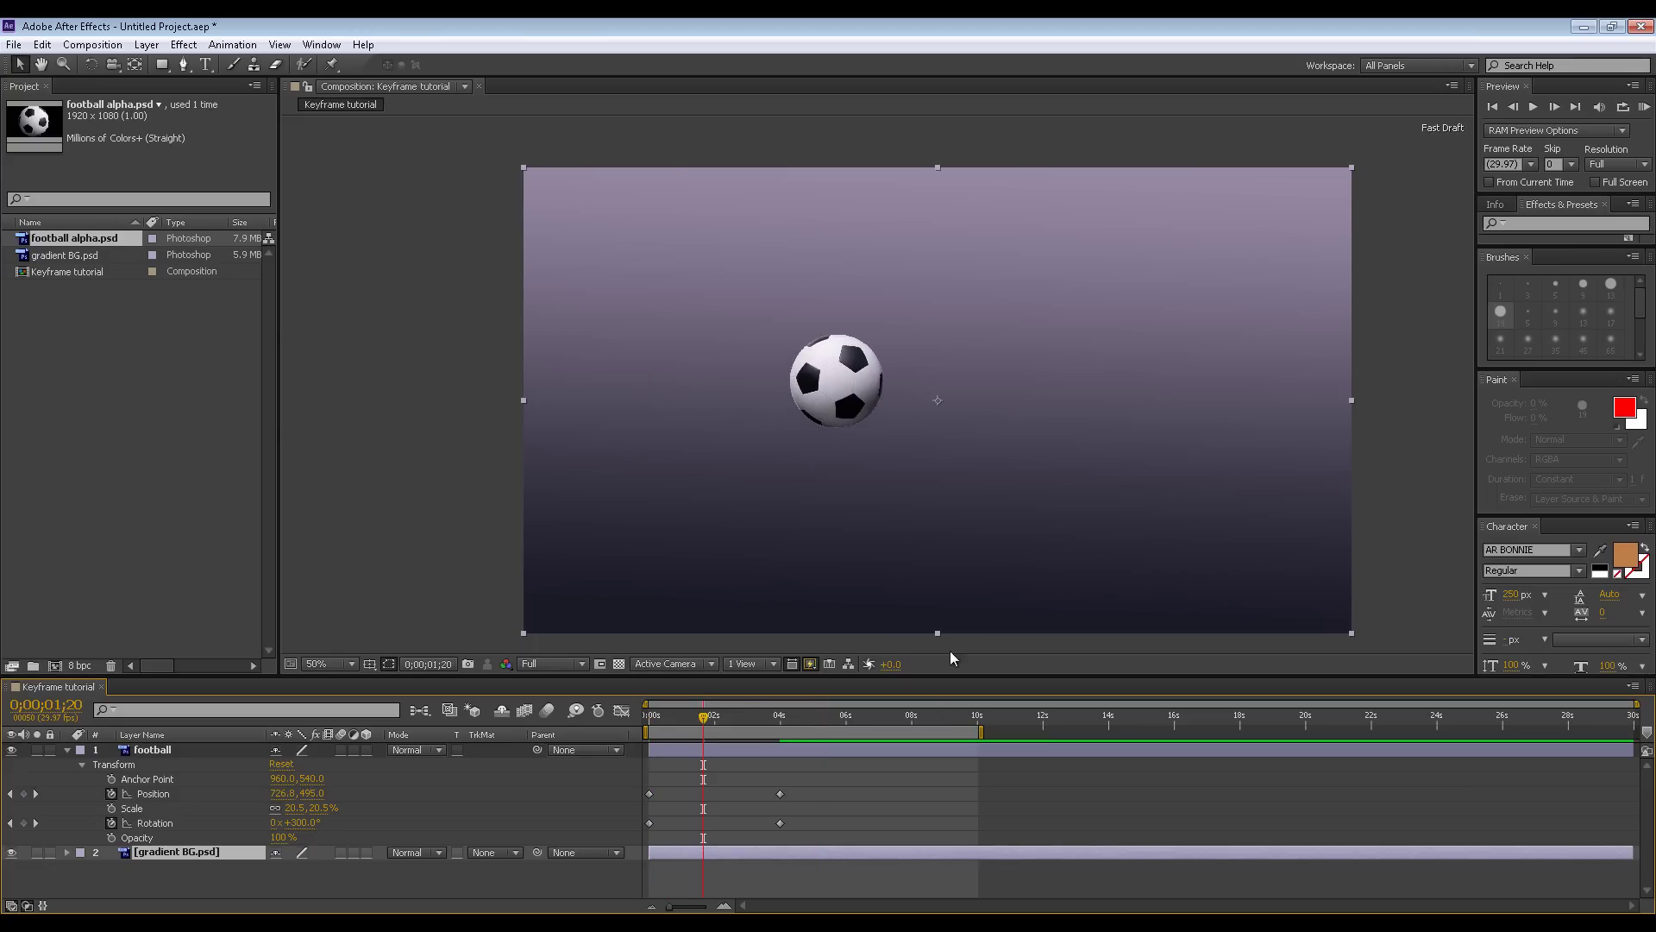
left_click_drag(982, 731, 803, 731)
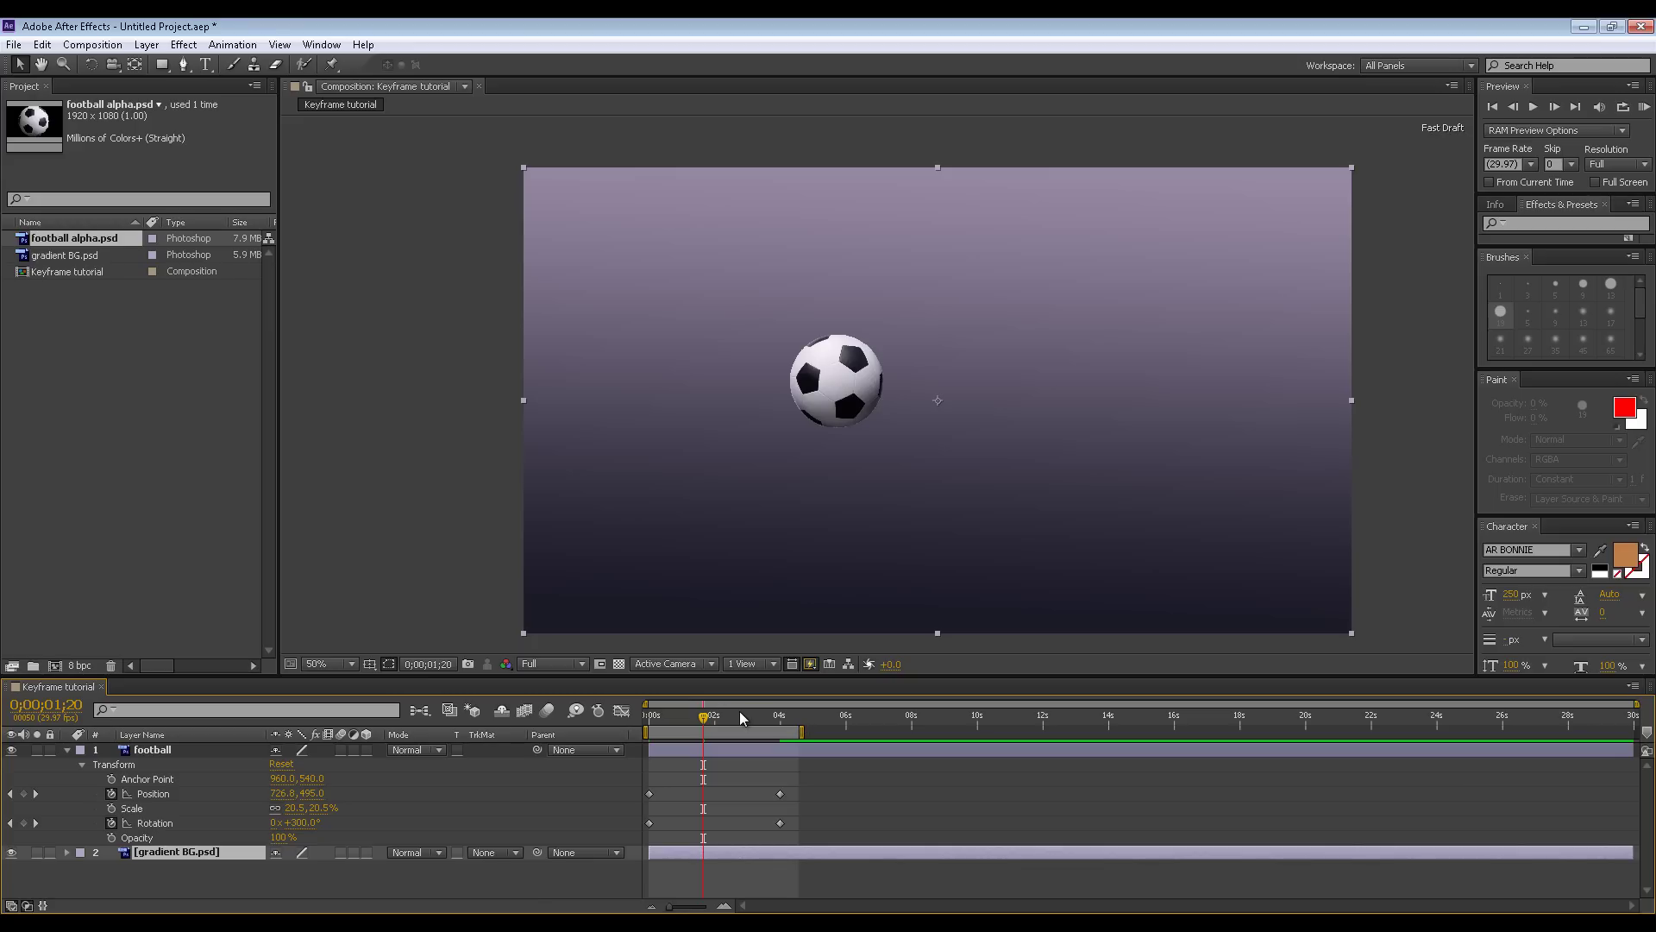
key("space")
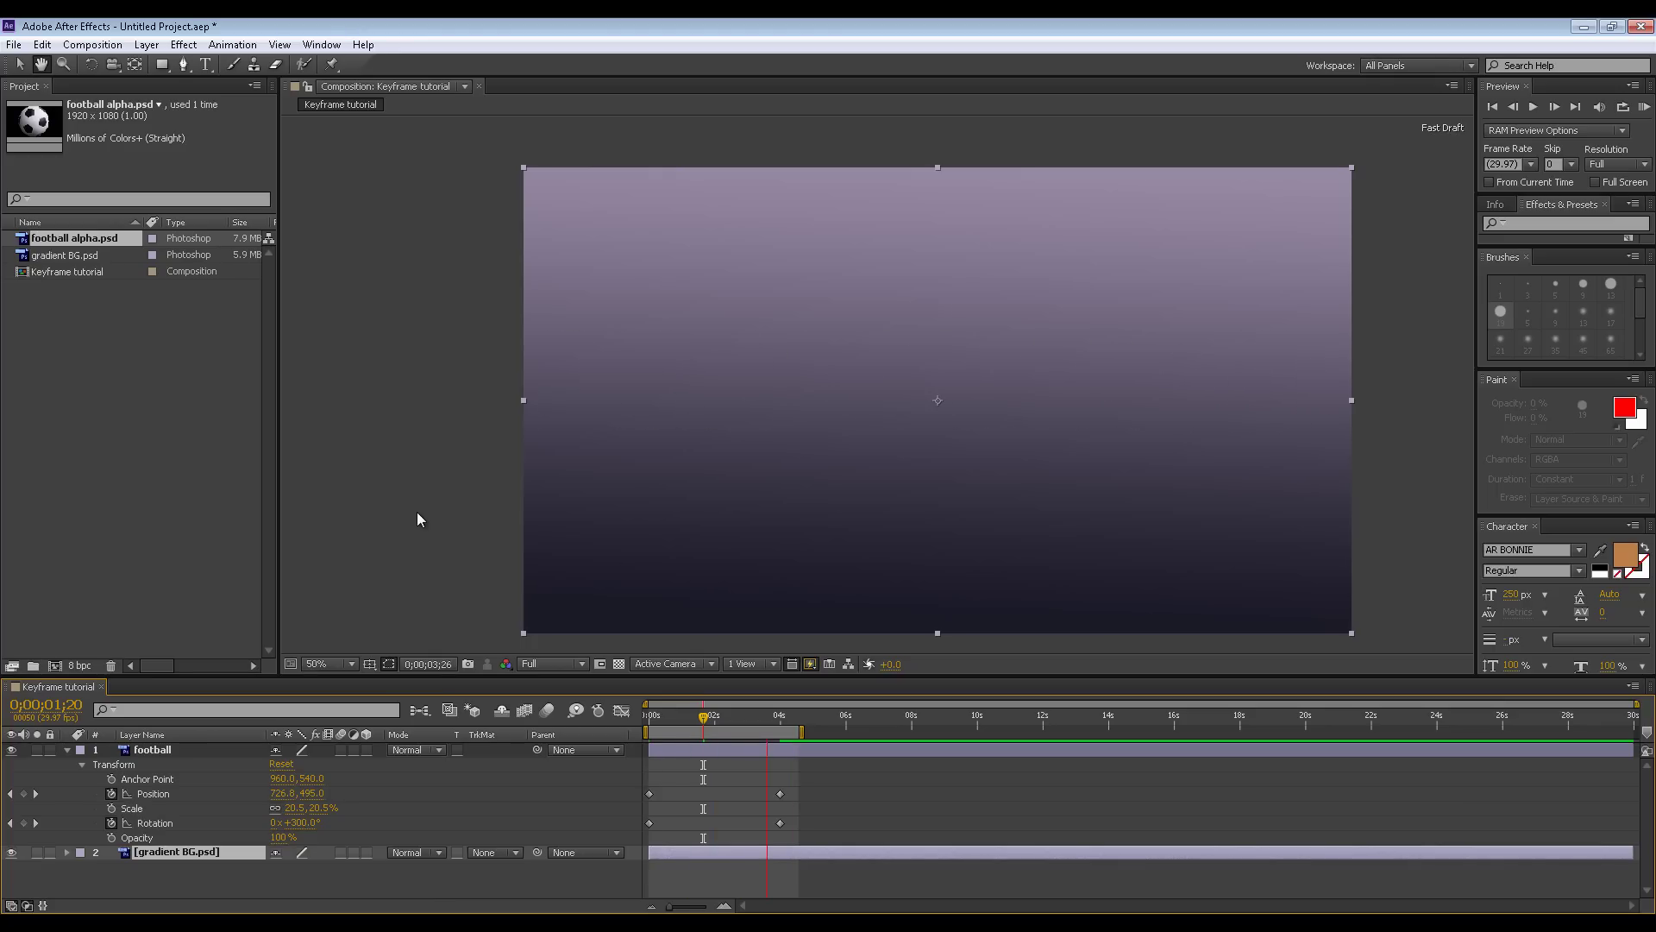
- Keyframe the football's Scale at 20.5% at 0s and enlarge it to 61.5% at 4 seconds
left_click(680, 717)
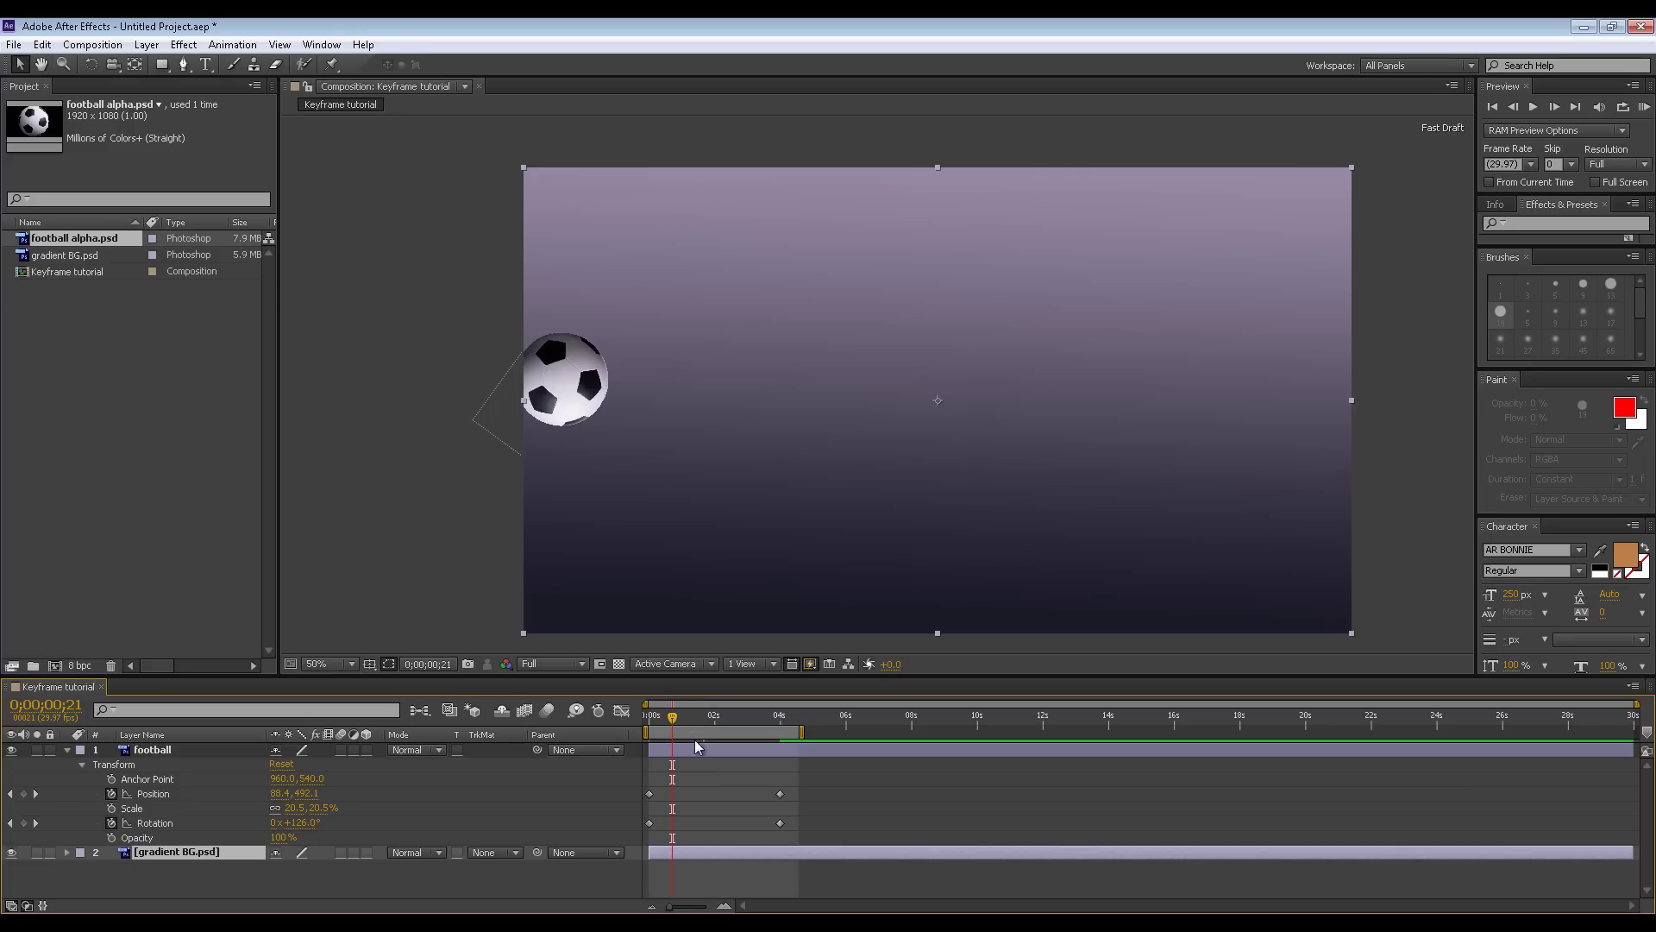
left_click_drag(680, 717, 638, 729)
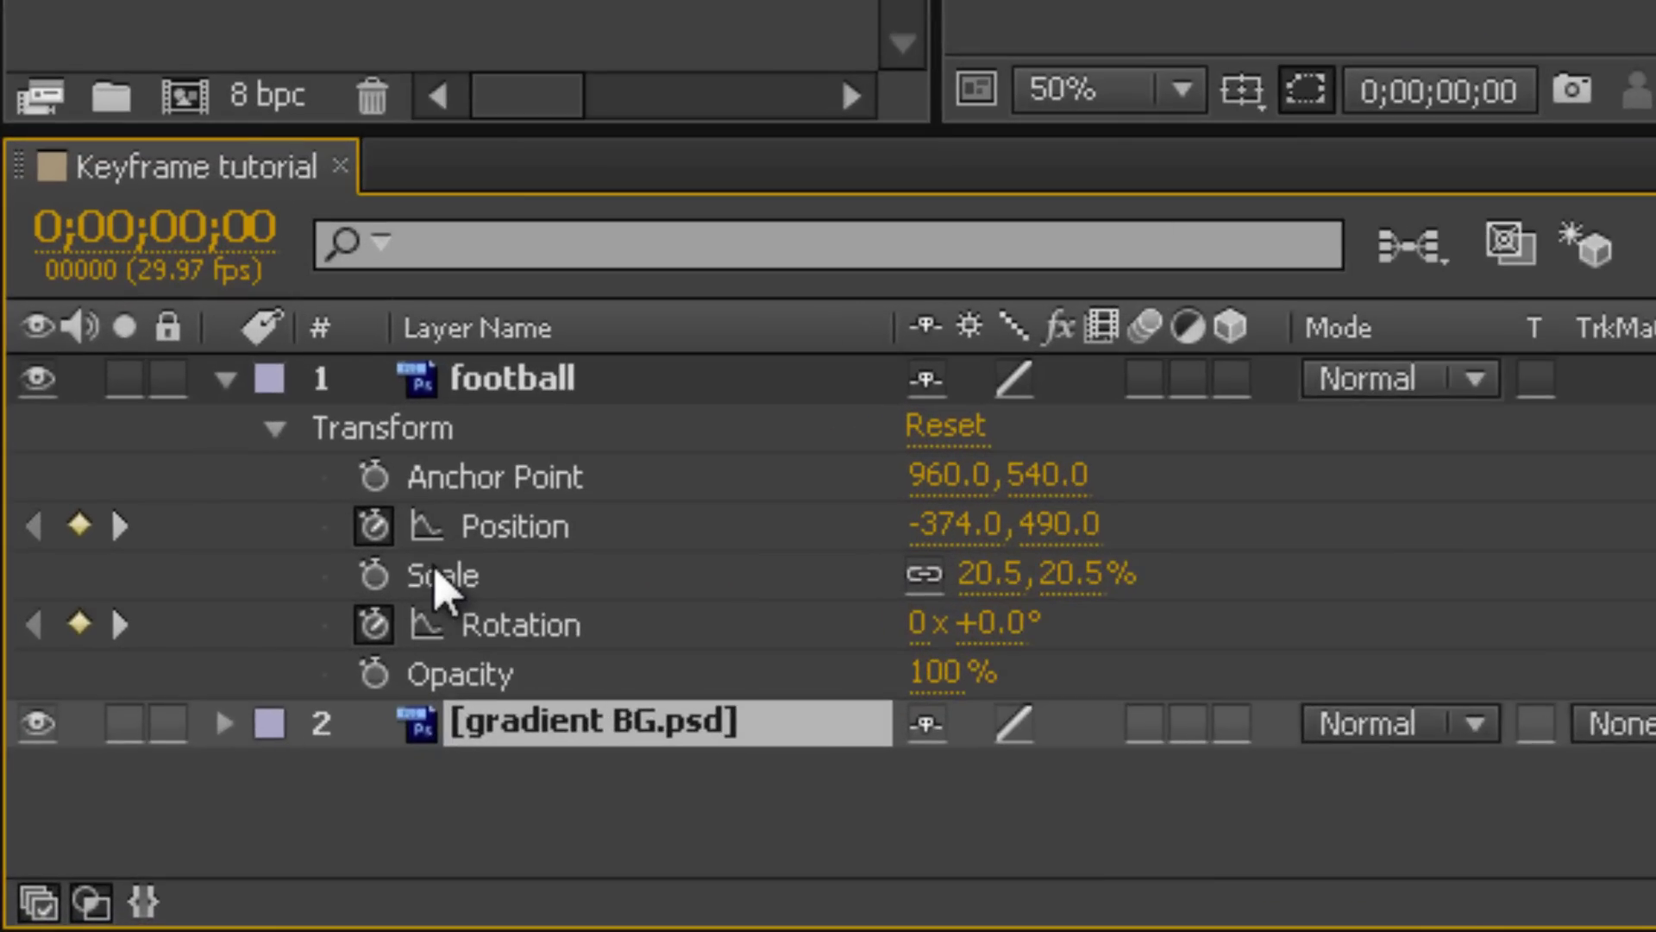
left_click(377, 574)
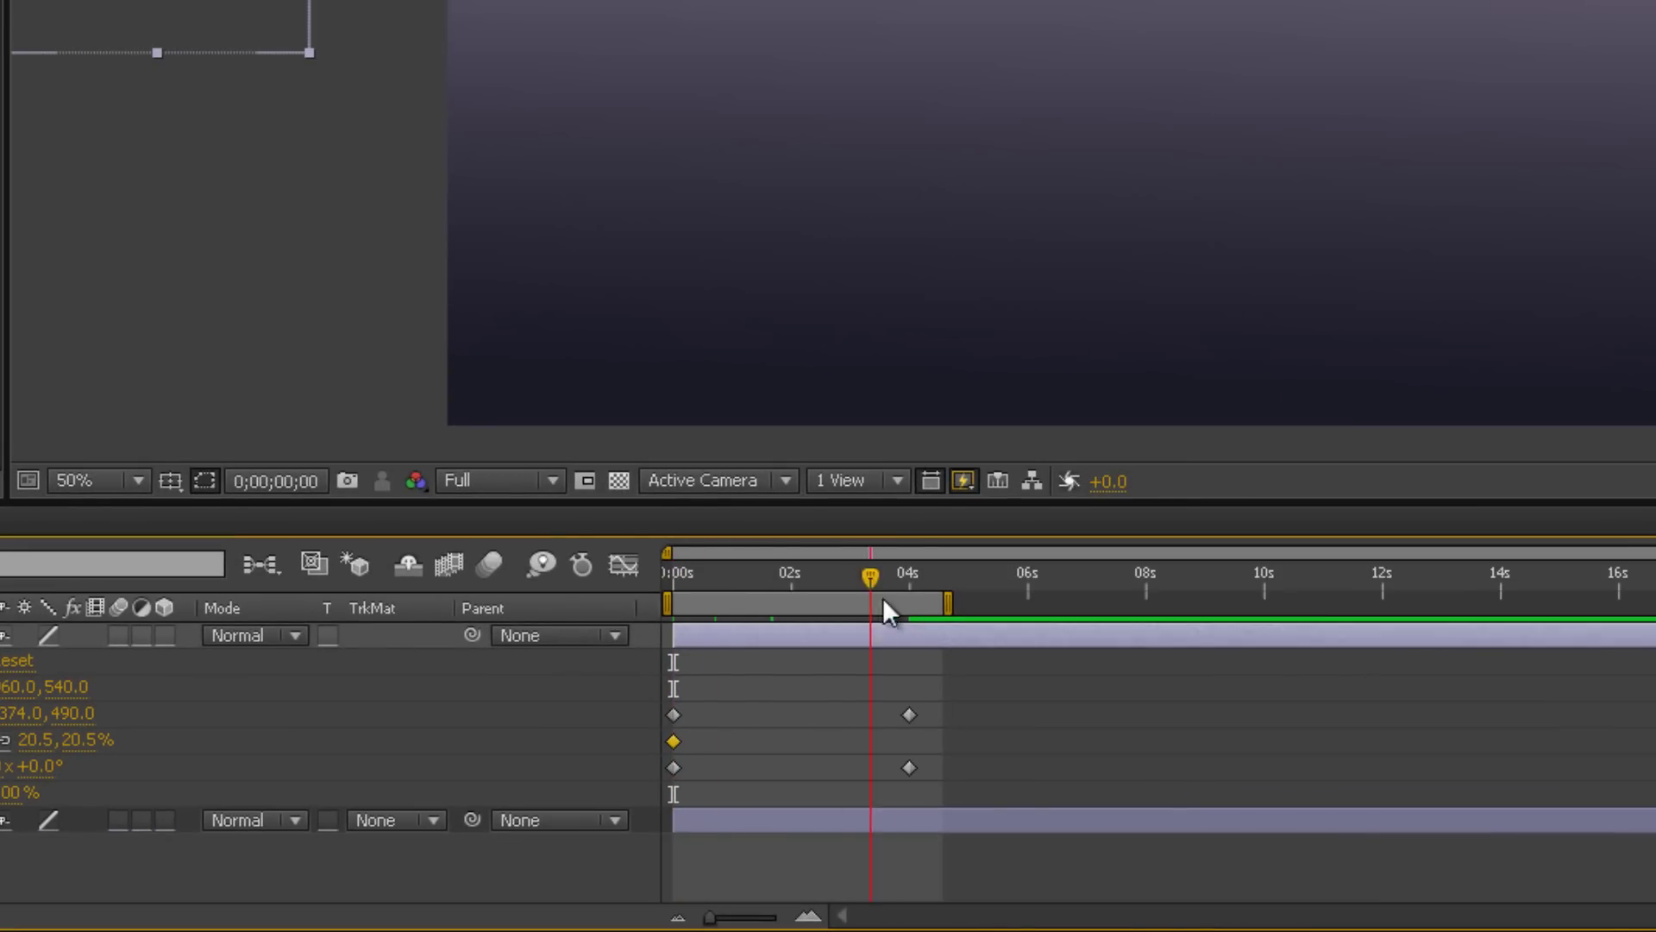
left_click_drag(884, 601, 925, 608)
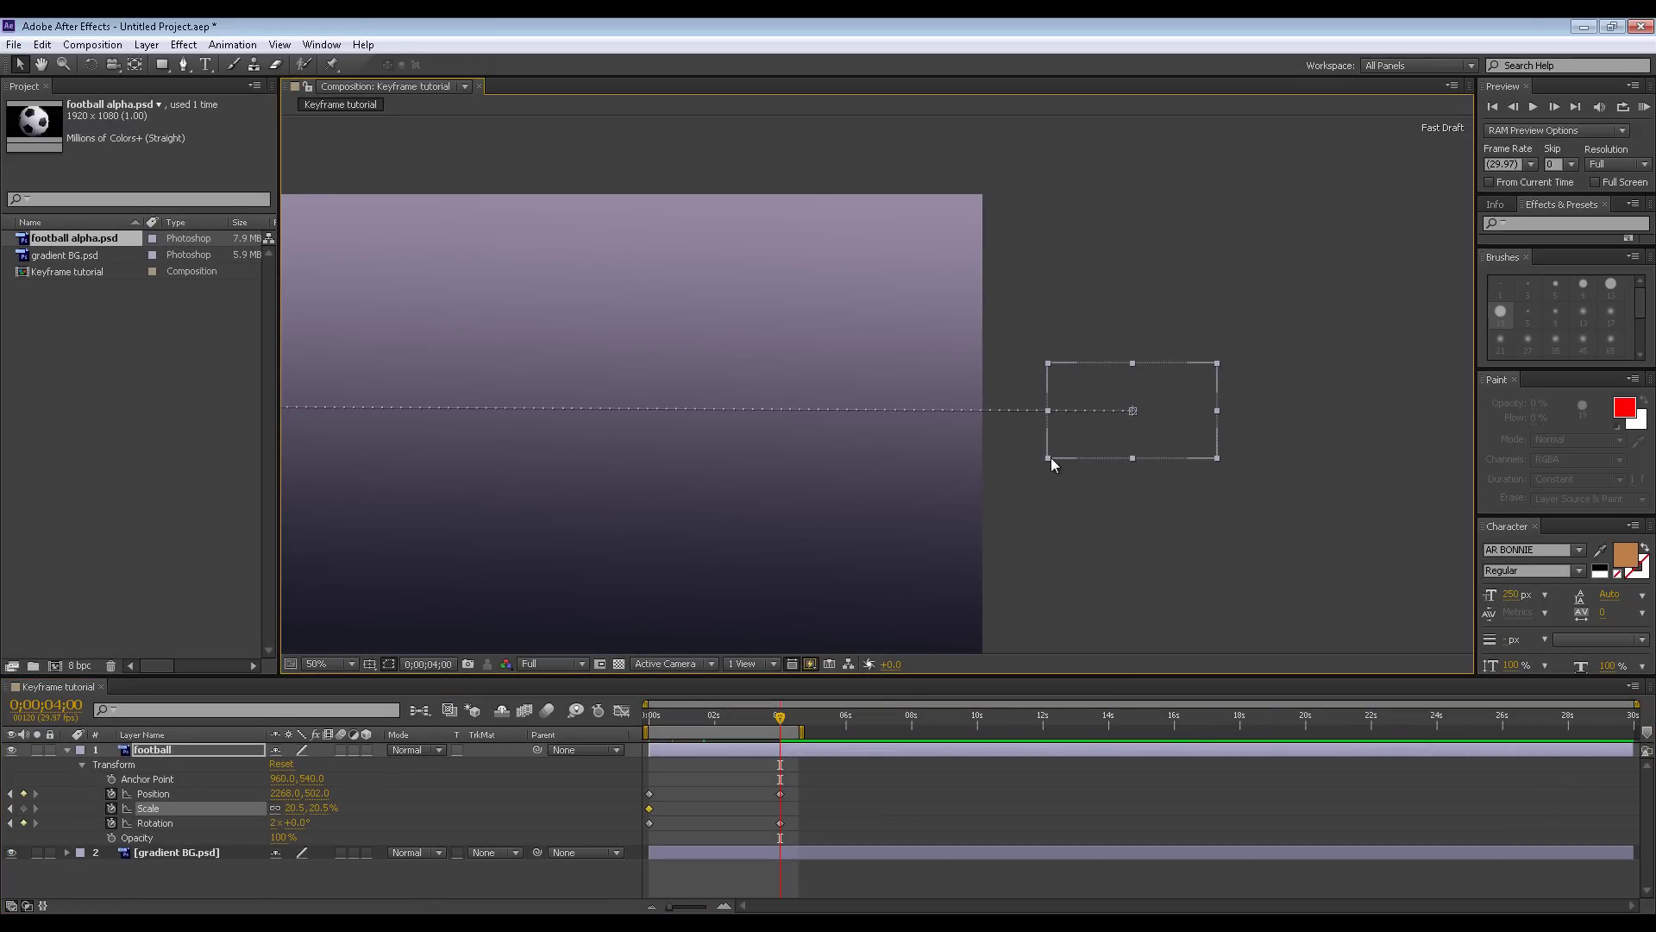
left_click_drag(1049, 460, 878, 598)
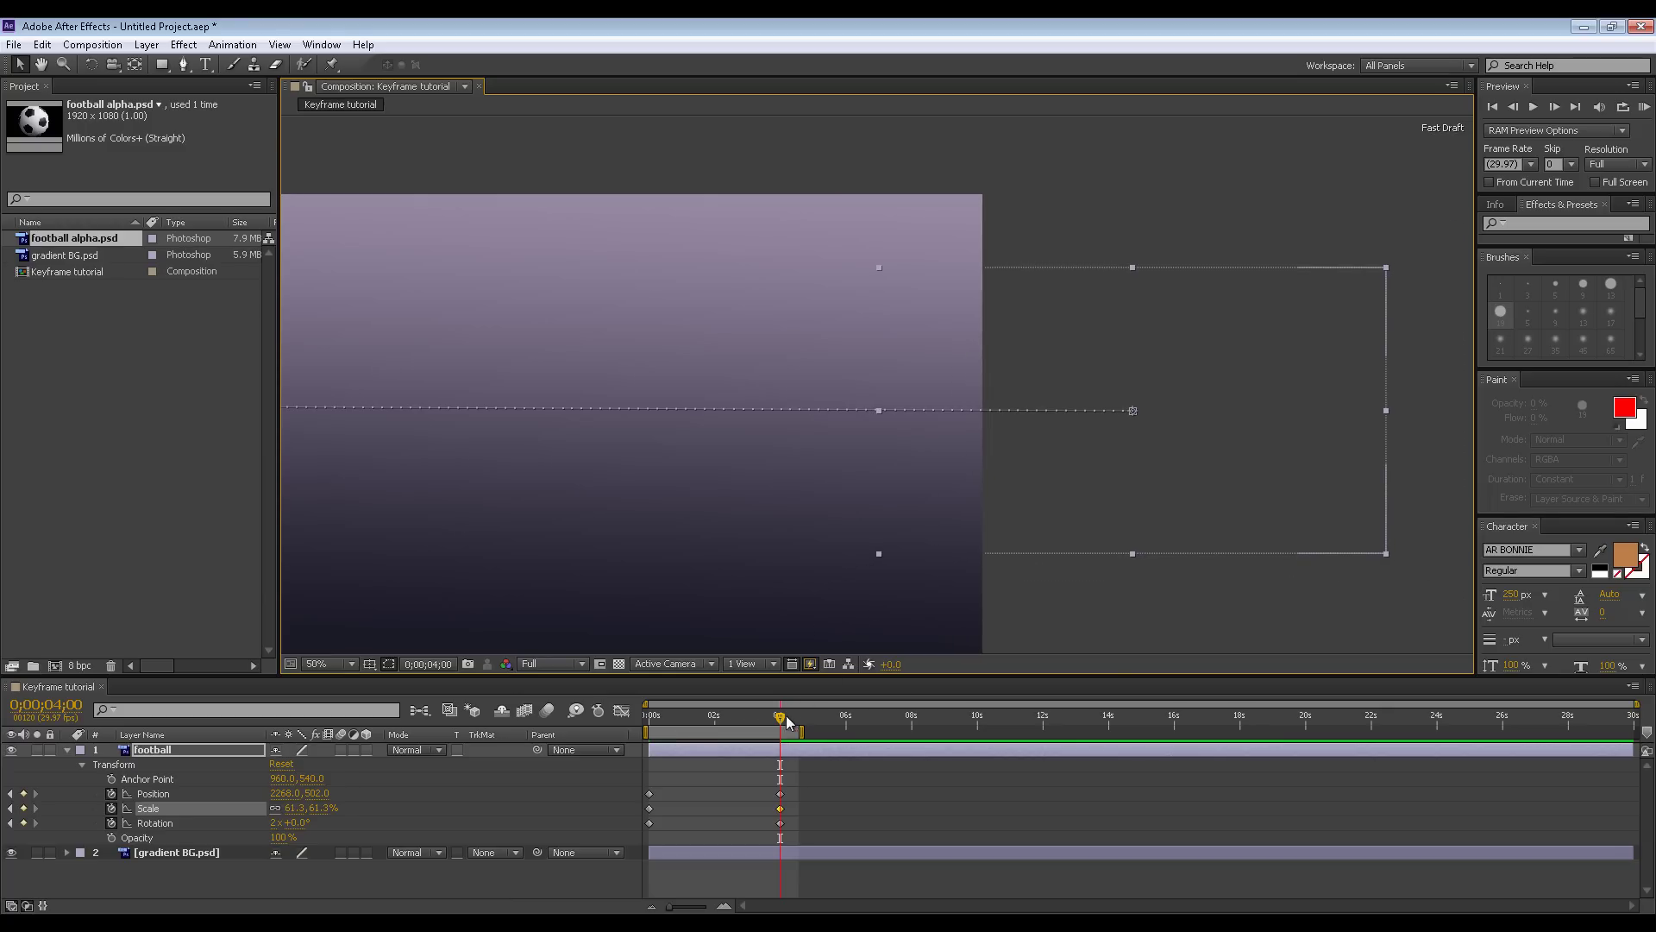
- Recentre the viewer, preview the growing spinning ball from 0s, then select the gradient BG layer
key("Home")
left_click_drag(722, 568, 1062, 507)
key("space")
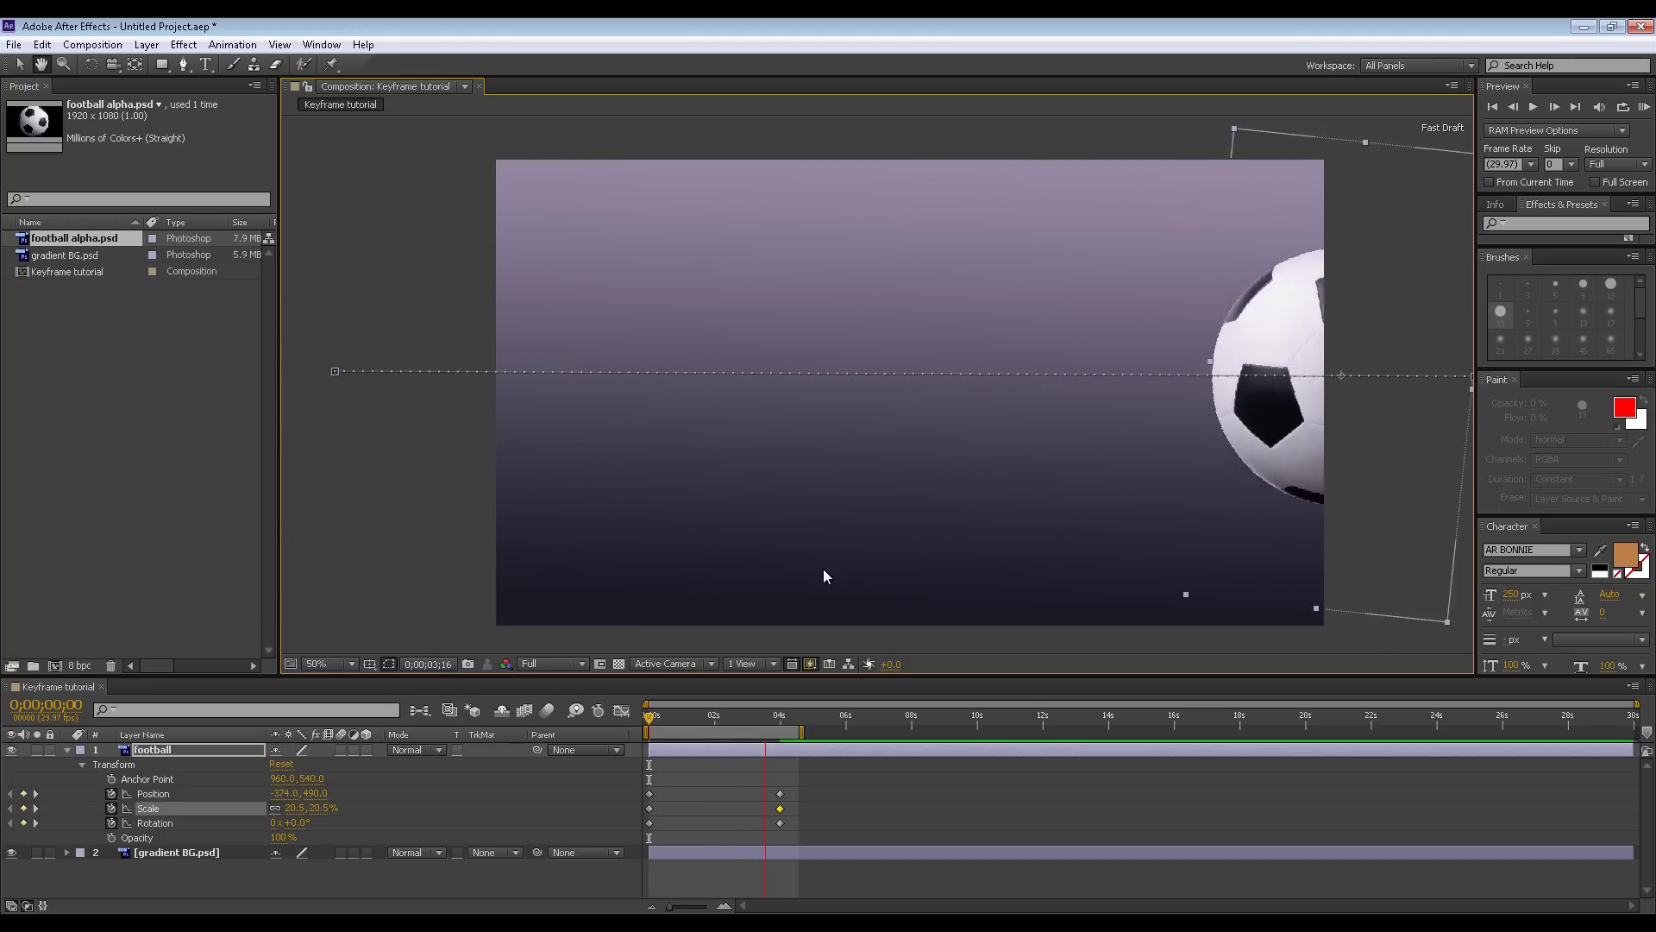
key("space")
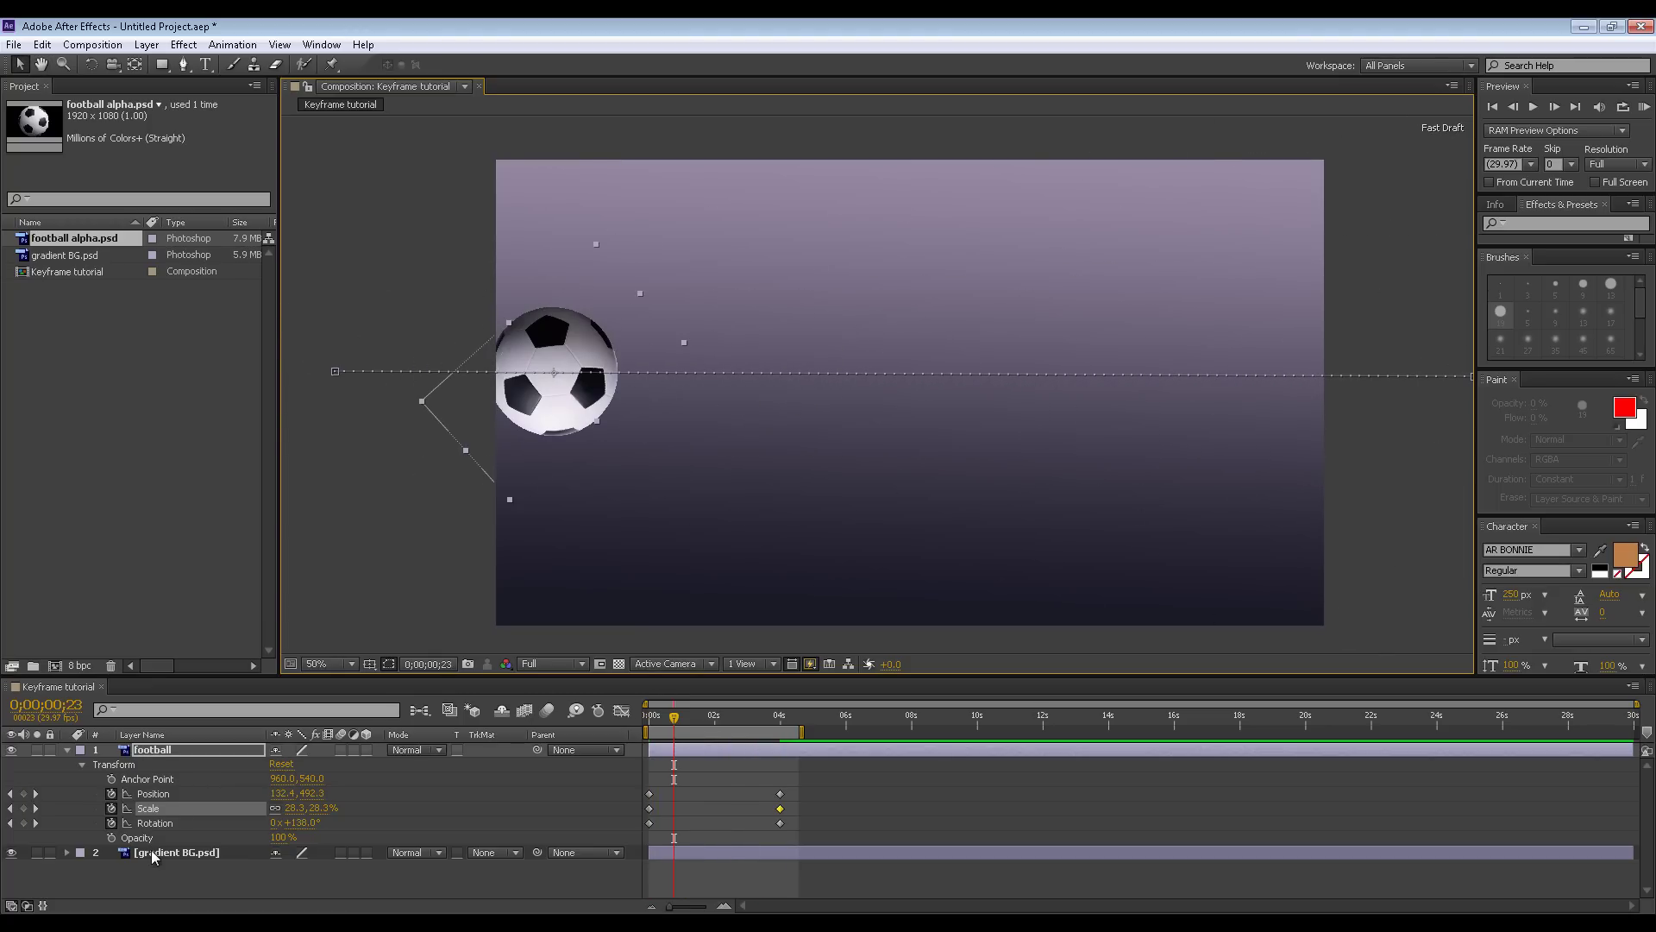
left_click_drag(676, 721, 611, 713)
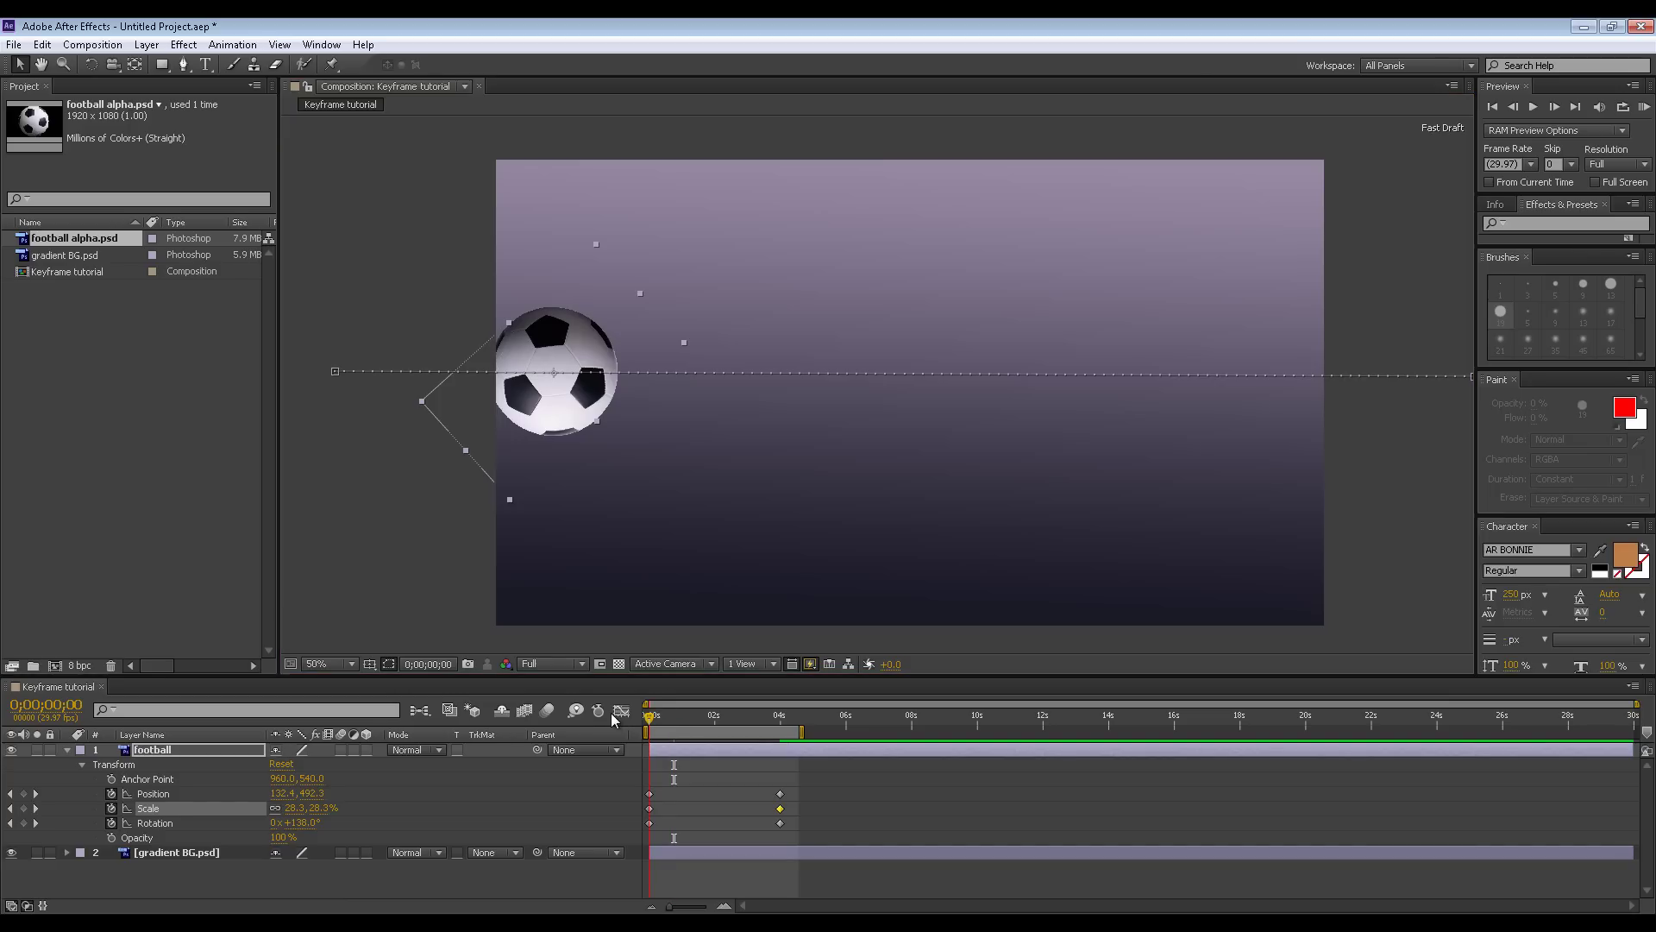
left_click(198, 851)
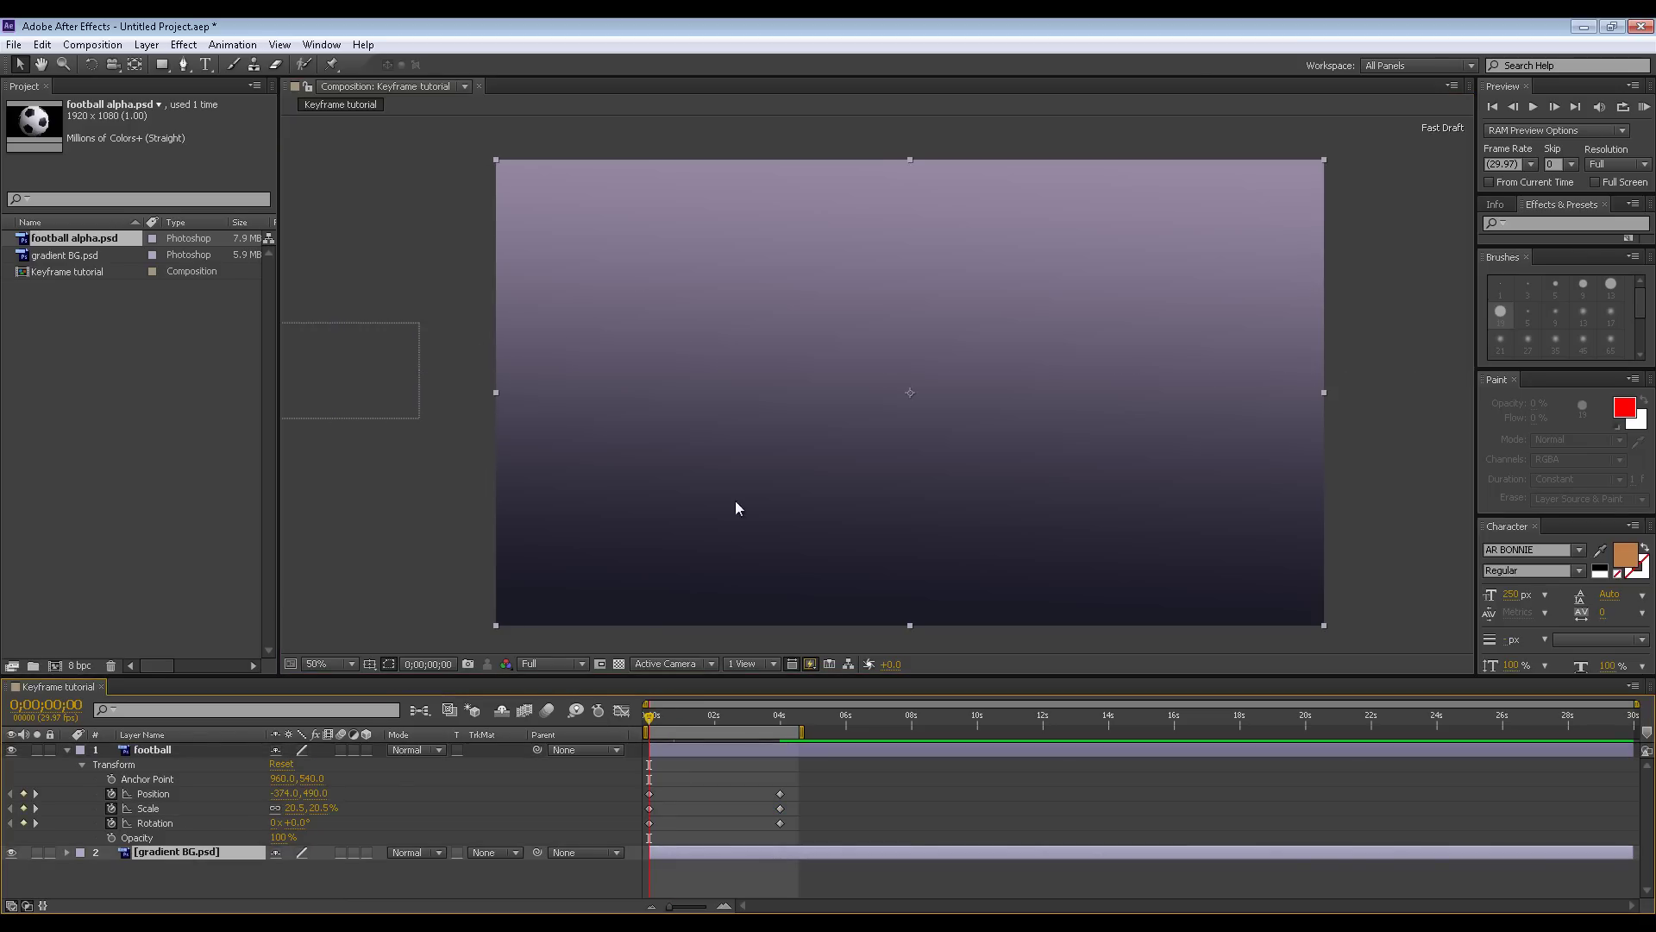
- Play and pause the preview around 2 seconds, then drag the gradient background, exposing black edges
key("space")
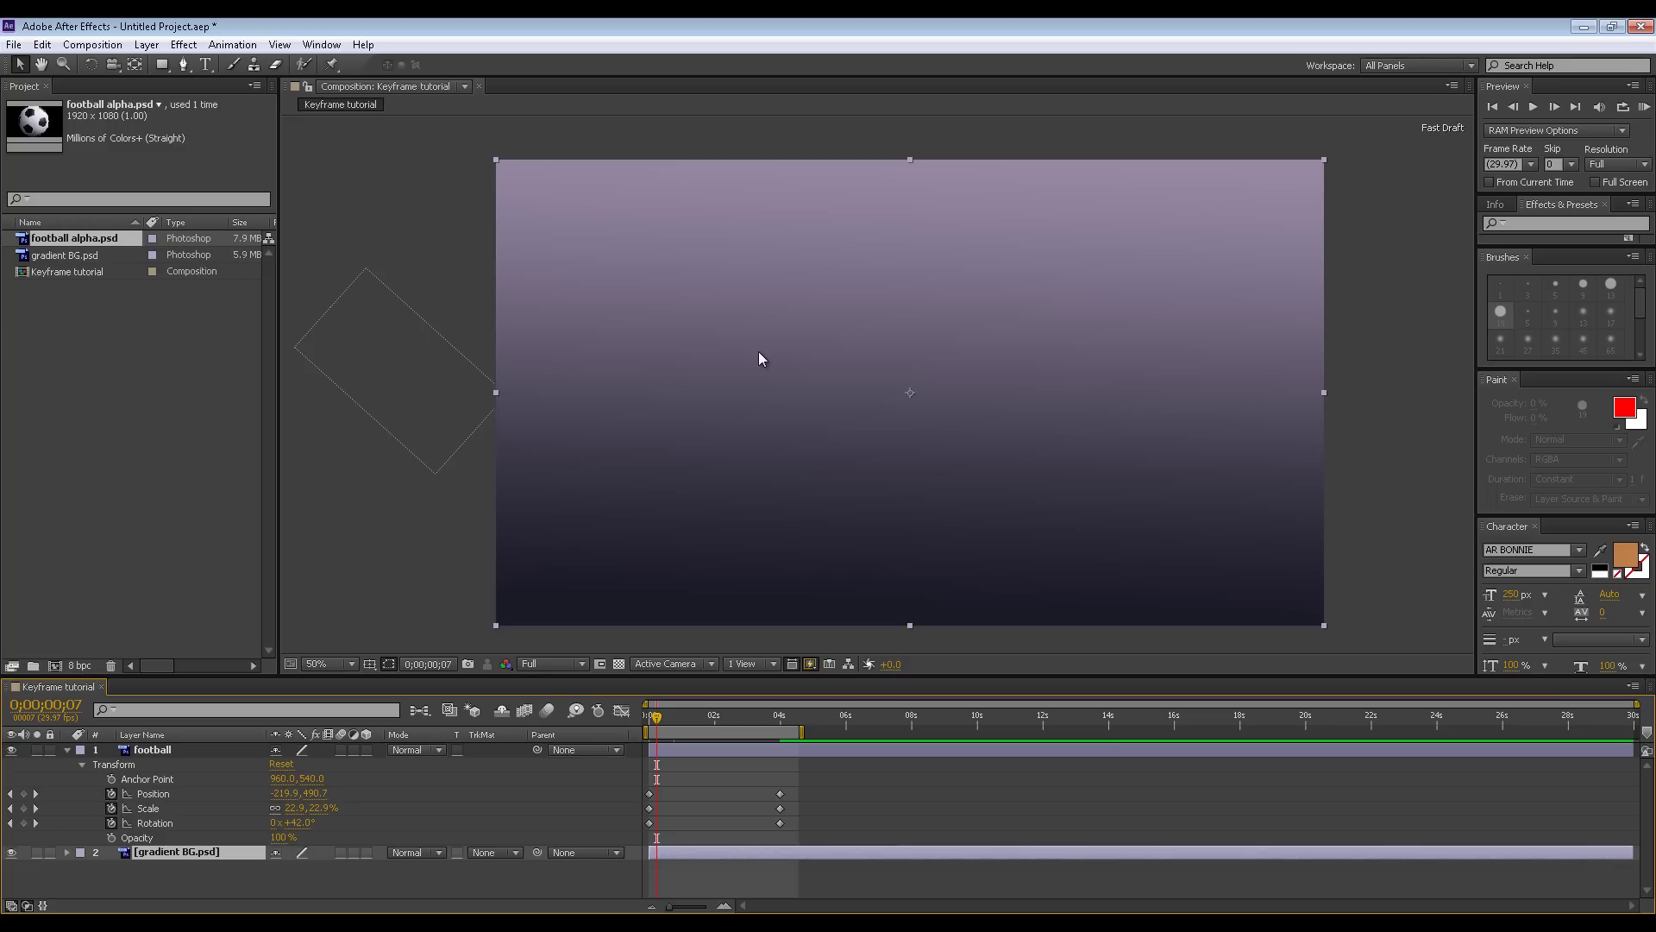
key("space")
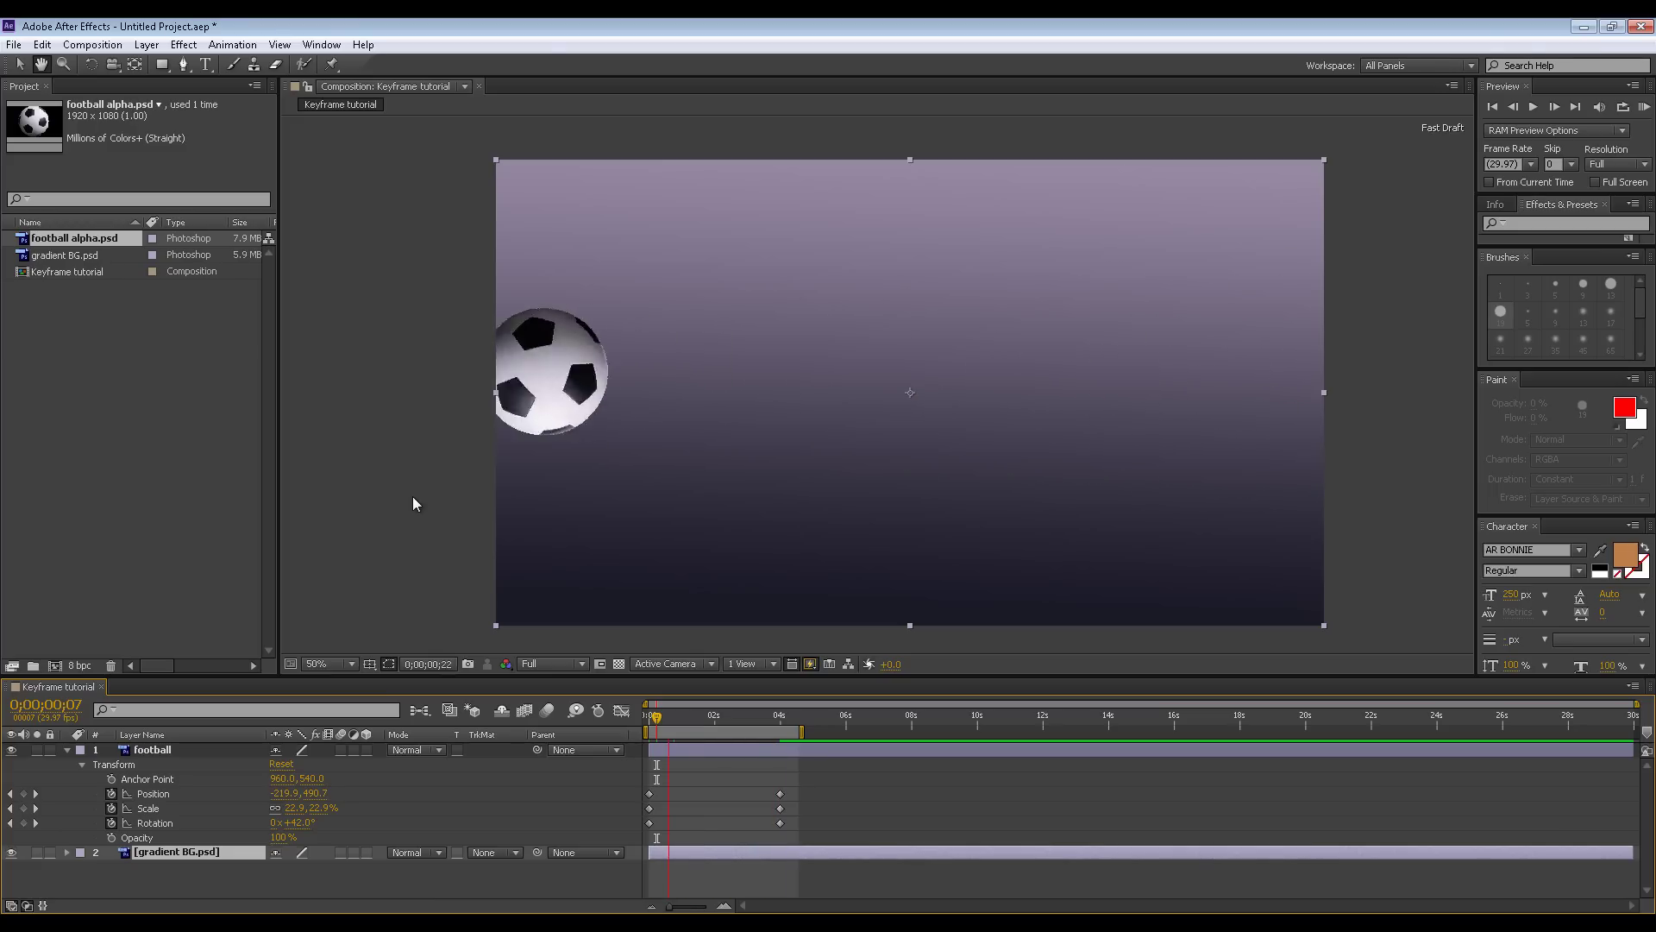
key("space")
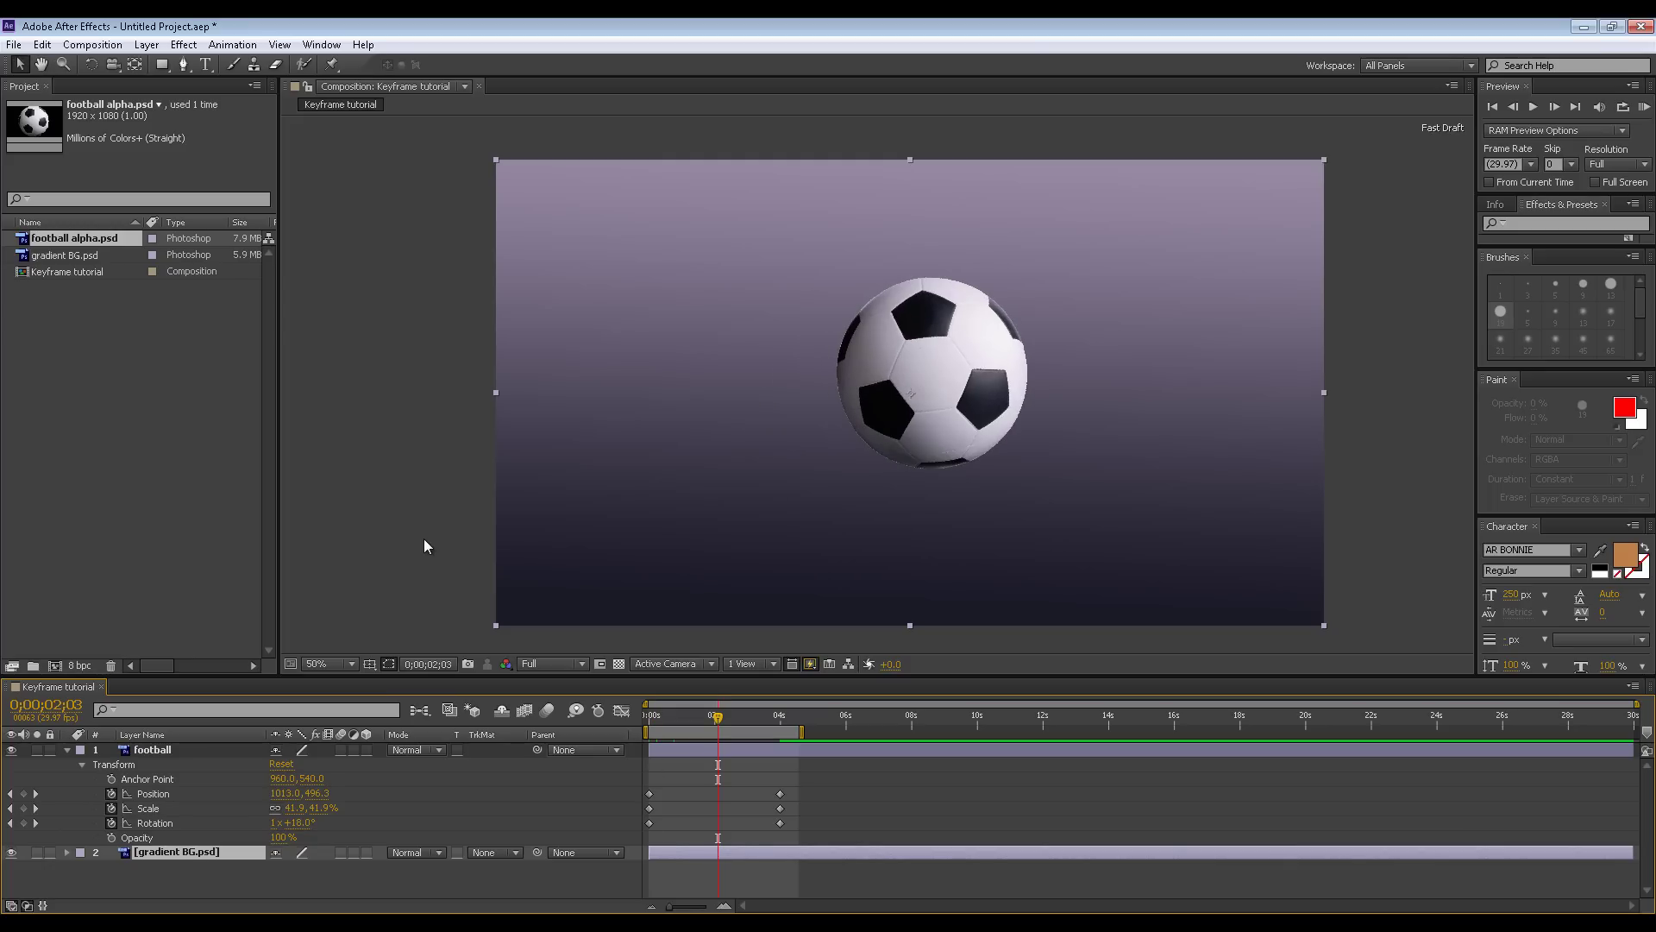
key("space")
key("space")
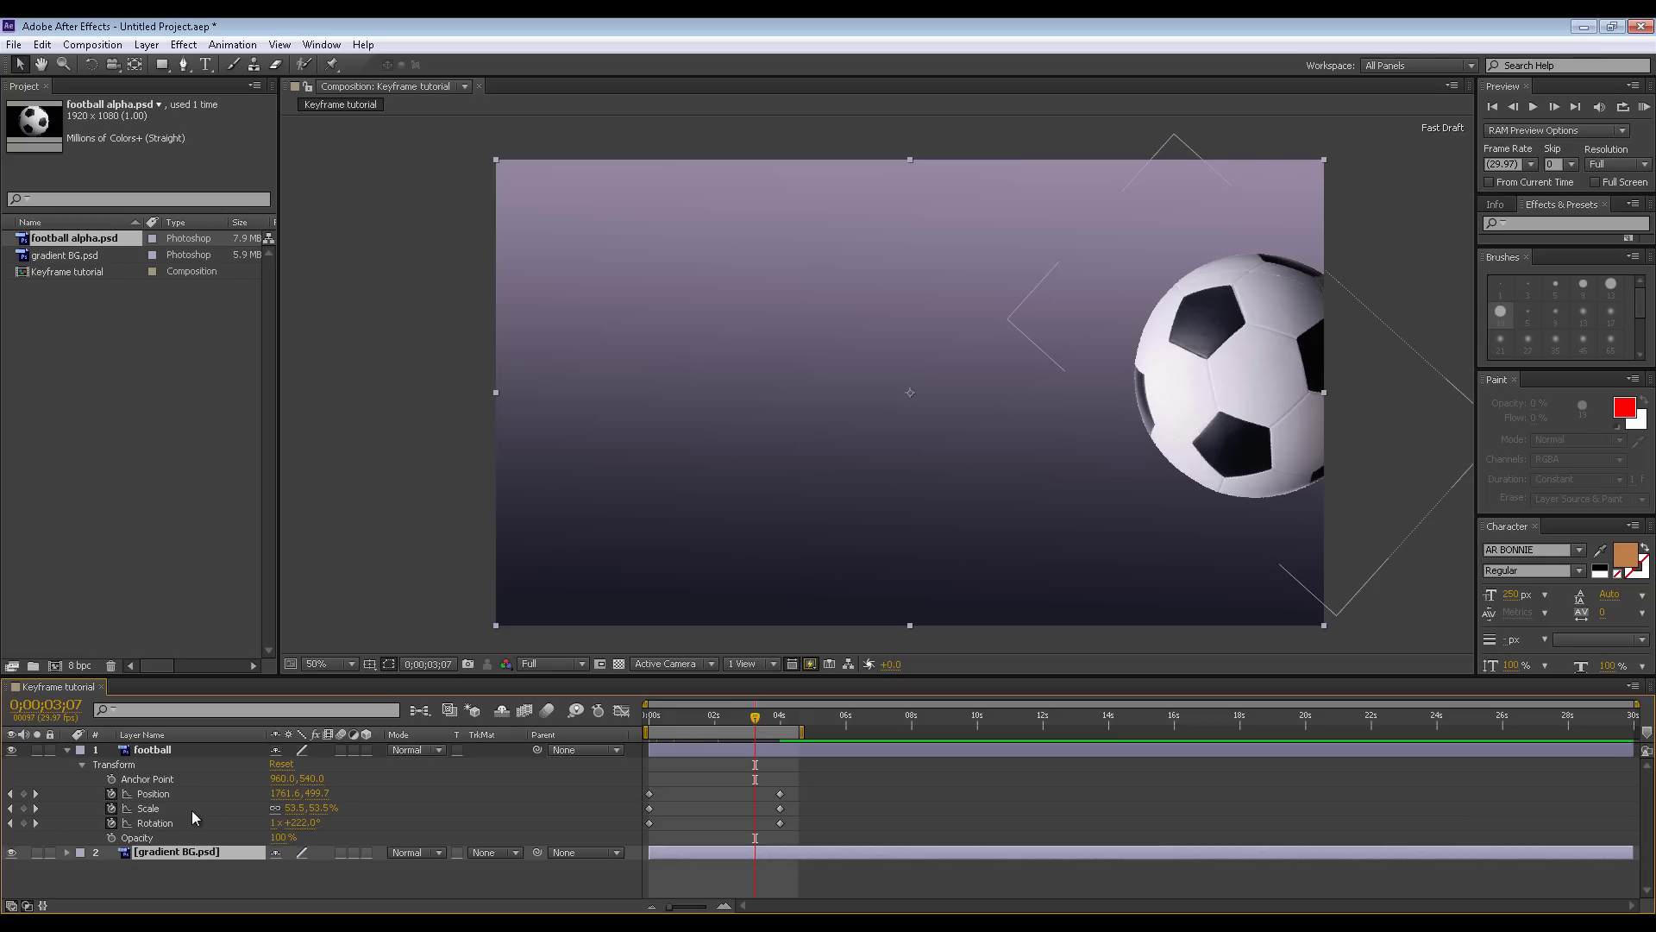
left_click_drag(1218, 332, 1189, 357)
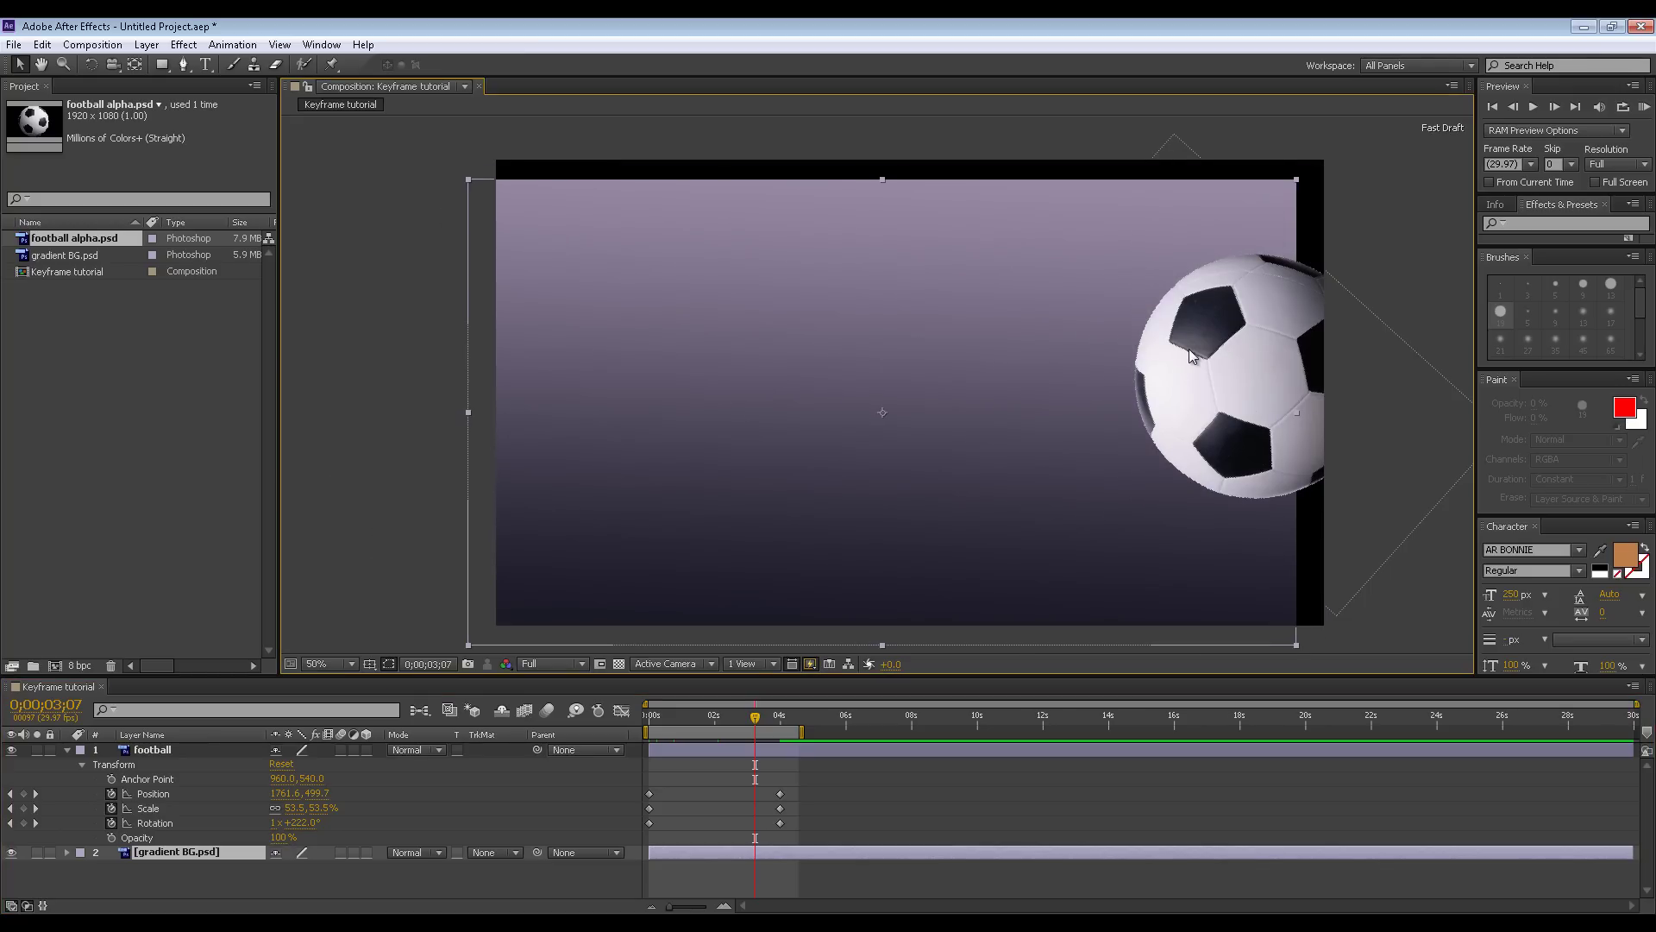